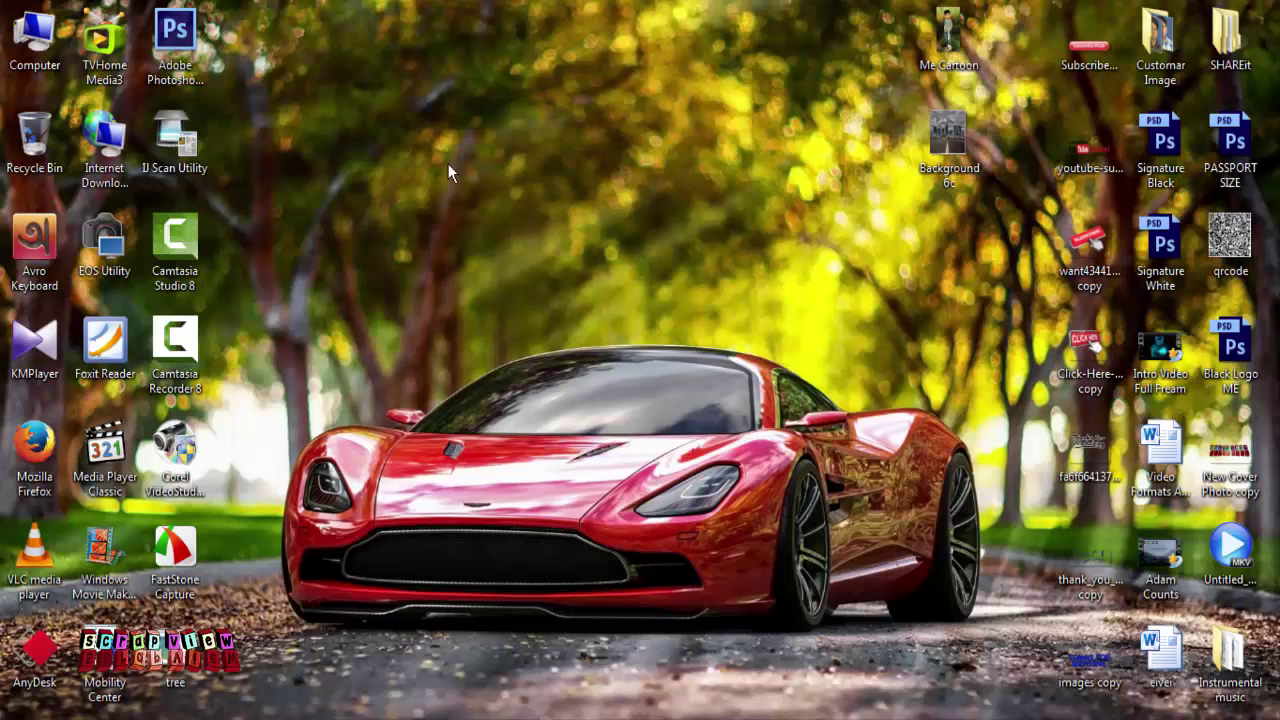
- Launch Adobe Photoshop CS6 from its desktop shortcut
{"action": "right_click", "coordinate": [176, 30]}
{"action": "left_click", "coordinate": [215, 35]}
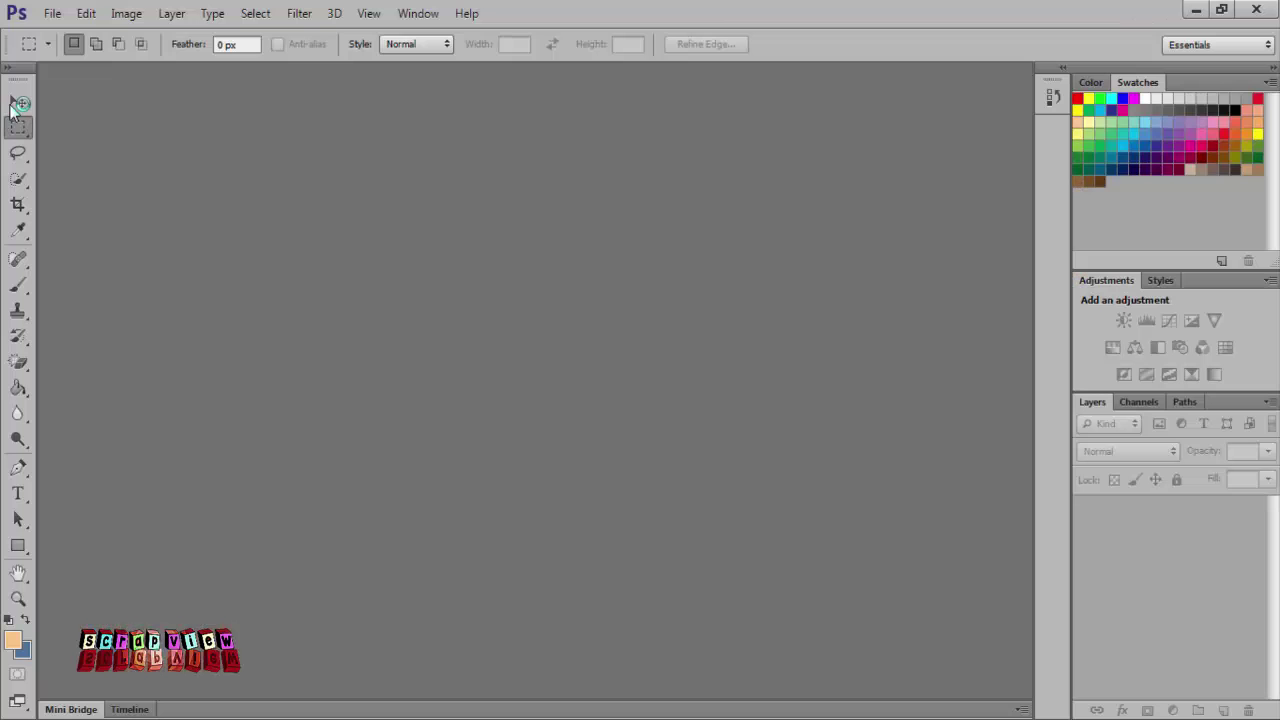
- Open the Me Cartoon.JPG image
{"action": "left_click", "coordinate": [14, 105]}
{"action": "left_click", "coordinate": [52, 13]}
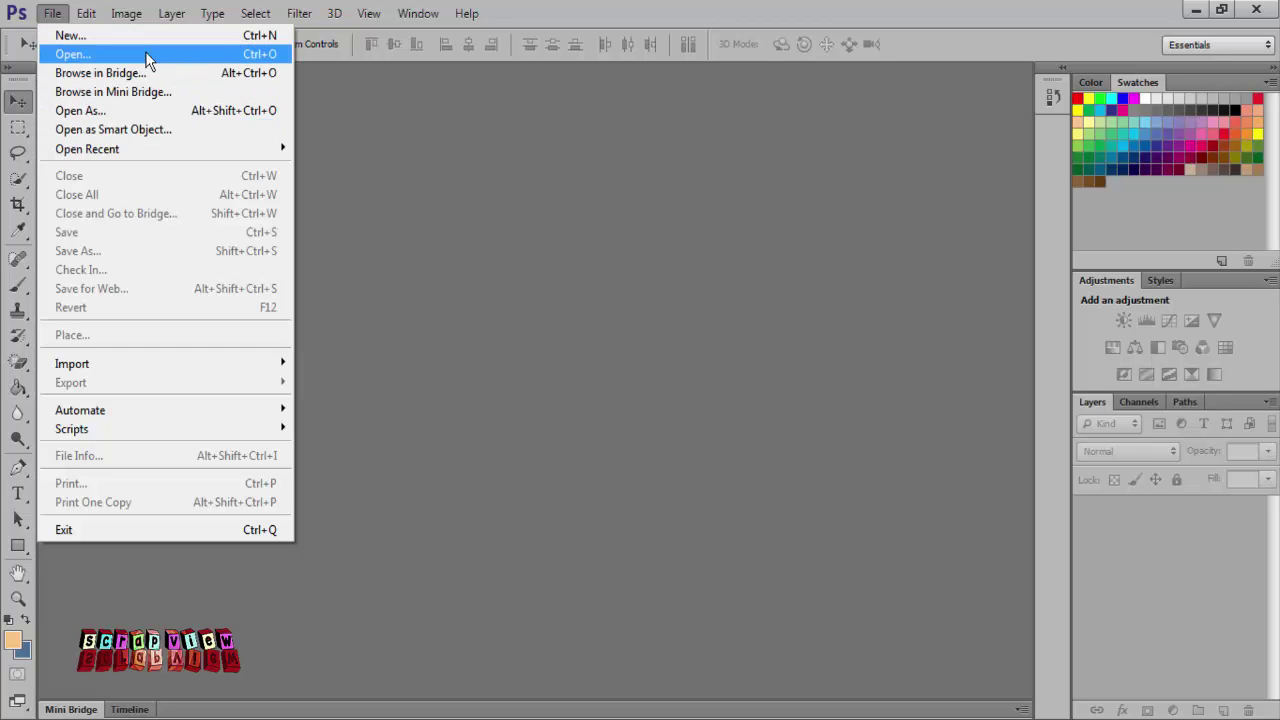
{"action": "left_click", "coordinate": [147, 58]}
{"action": "left_click_drag", "start_coordinate": [553, 98], "coordinate": [386, 26]}
{"action": "left_click_drag", "start_coordinate": [1057, 645], "coordinate": [1119, 668]}
{"action": "double_click", "coordinate": [972, 40]}
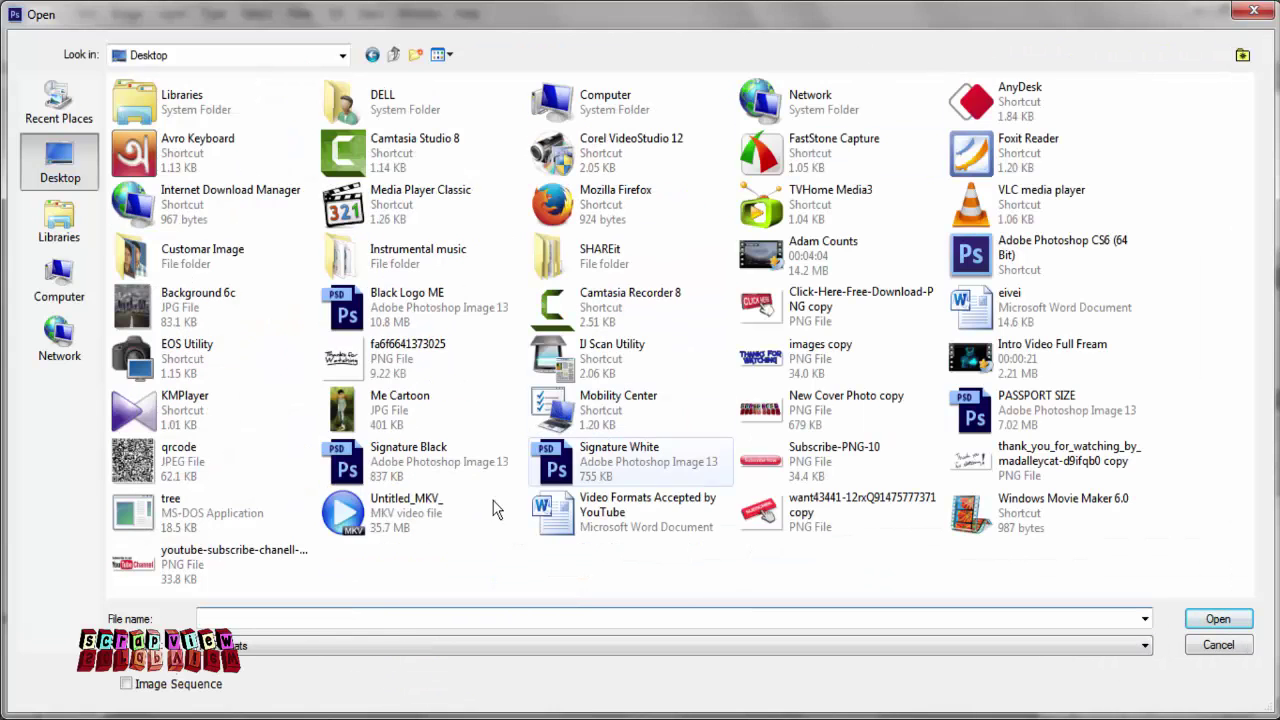
{"action": "left_click", "coordinate": [440, 420]}
{"action": "key", "text": "Return"}
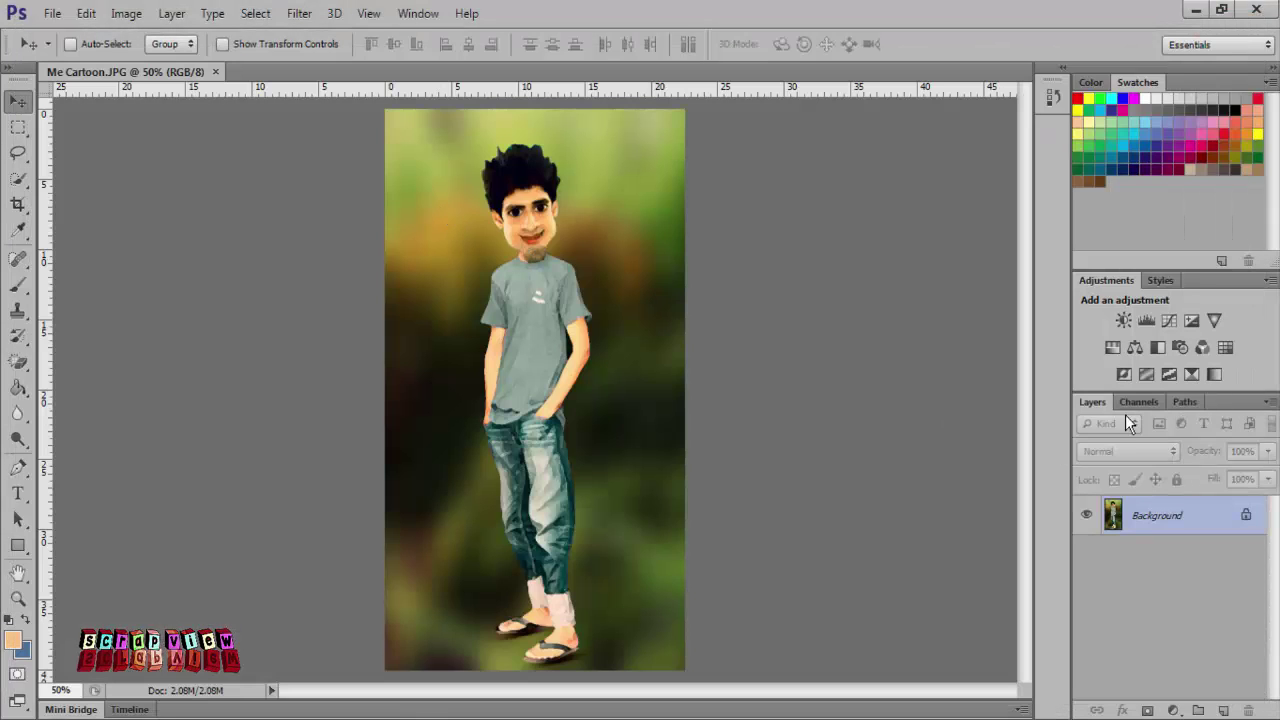
- Convert Me Cartoon's locked Background into editable Layer 0
{"action": "right_click", "coordinate": [1162, 523]}
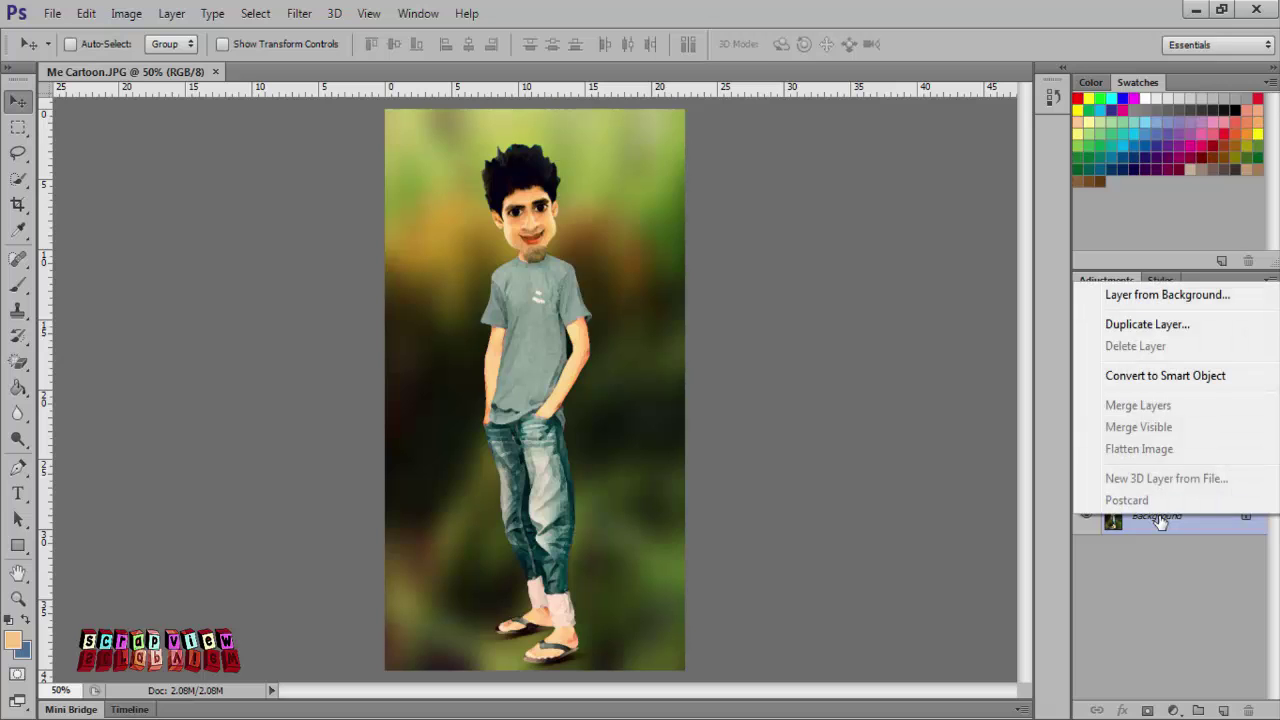
{"action": "left_click", "coordinate": [1153, 590]}
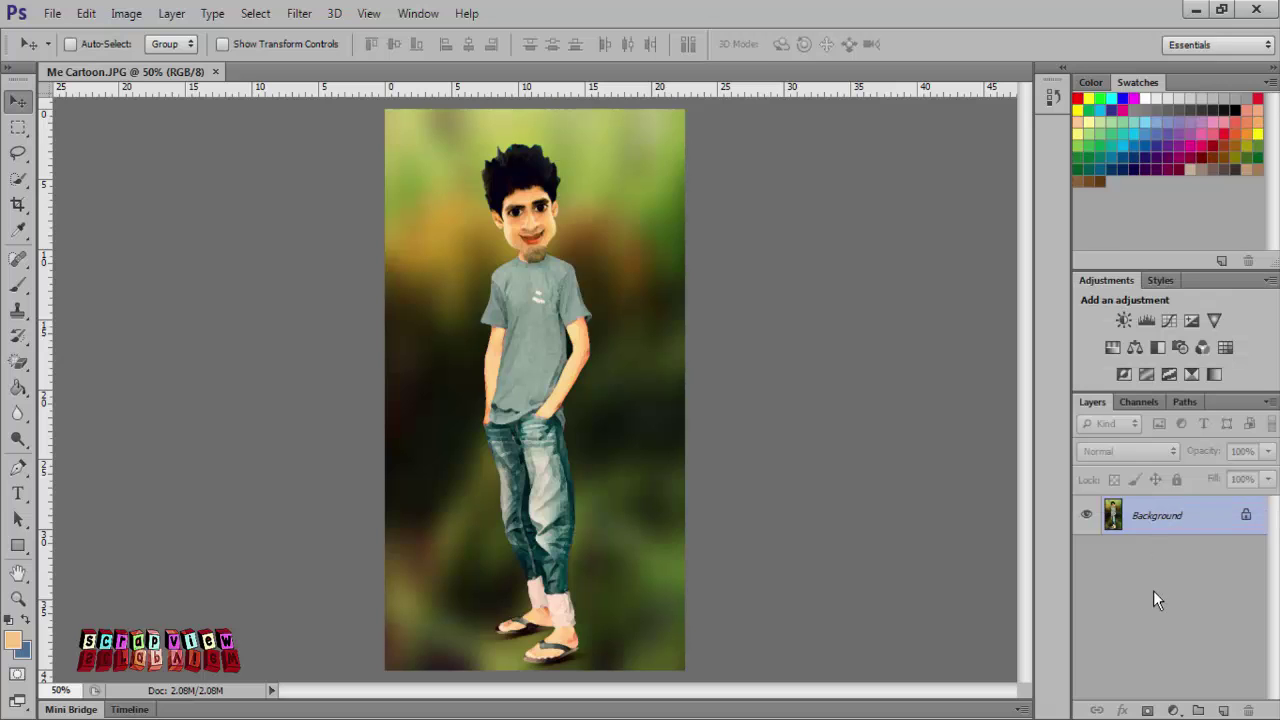
{"action": "double_click", "coordinate": [1157, 515]}
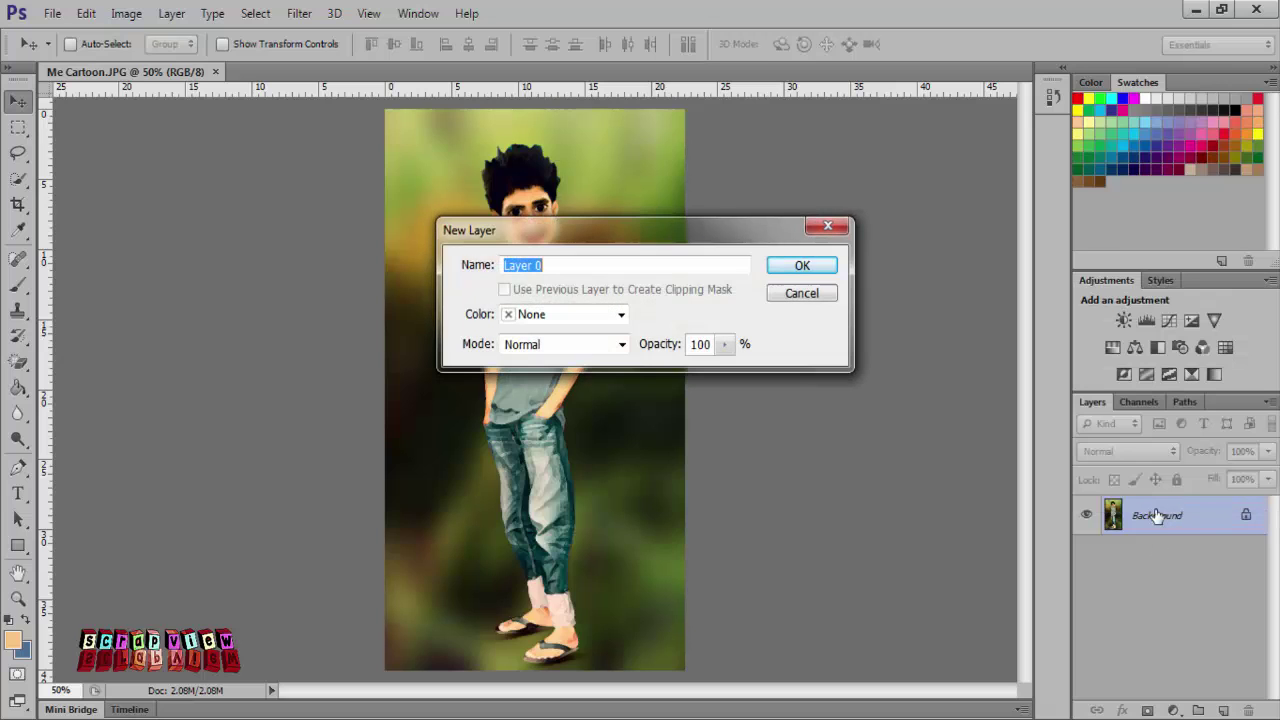
{"action": "left_click", "coordinate": [795, 270]}
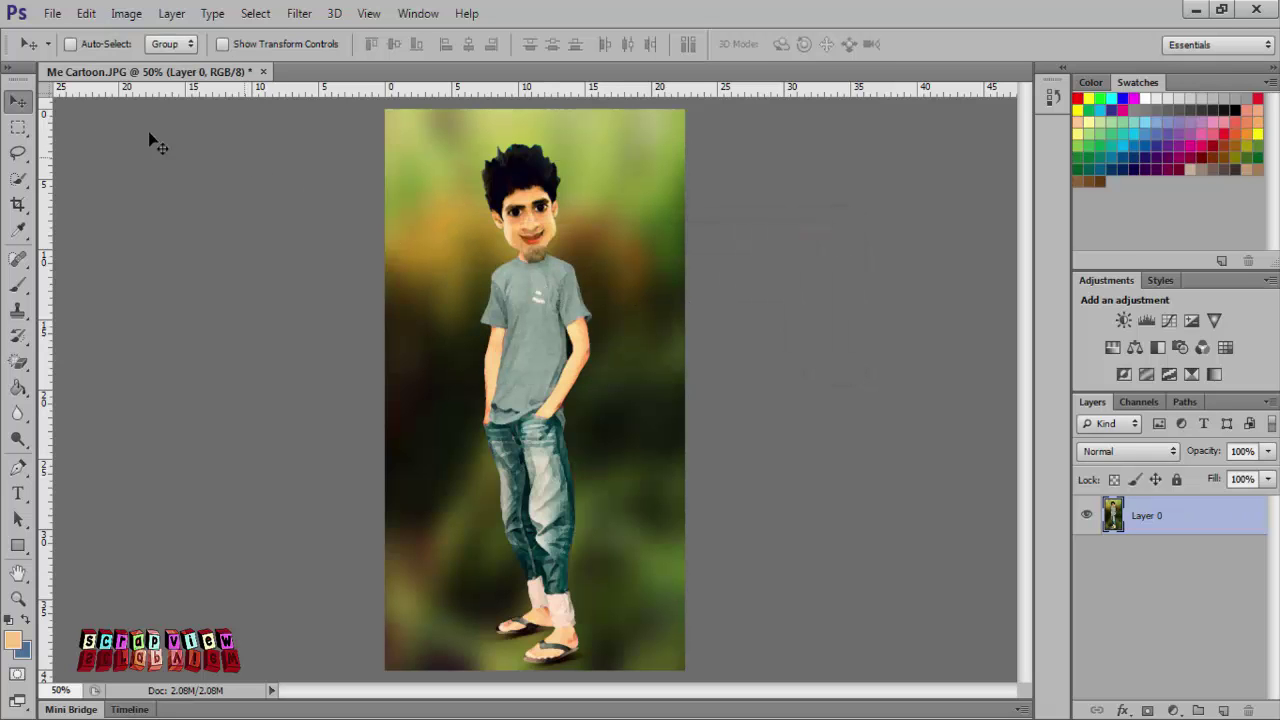
- Open Background 6c.jpg and convert its Background to Layer 0
{"action": "left_click", "coordinate": [52, 13]}
{"action": "left_click", "coordinate": [96, 55]}
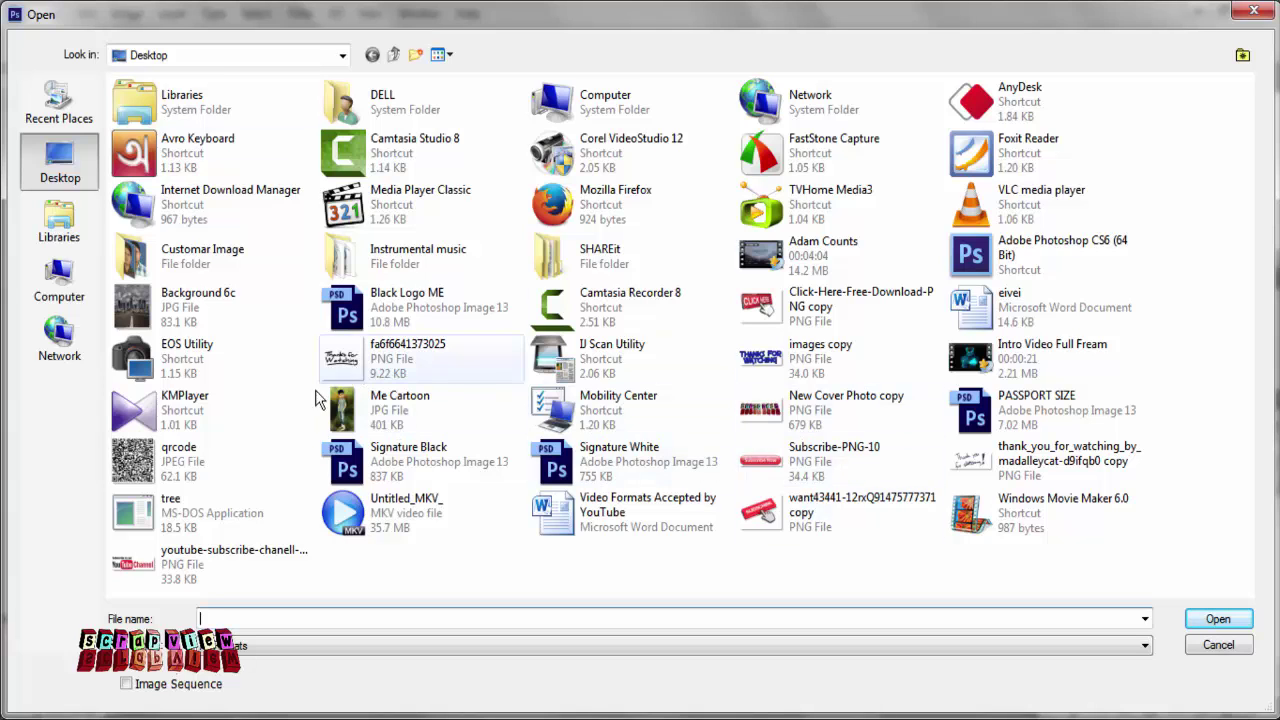
{"action": "left_click", "coordinate": [200, 305]}
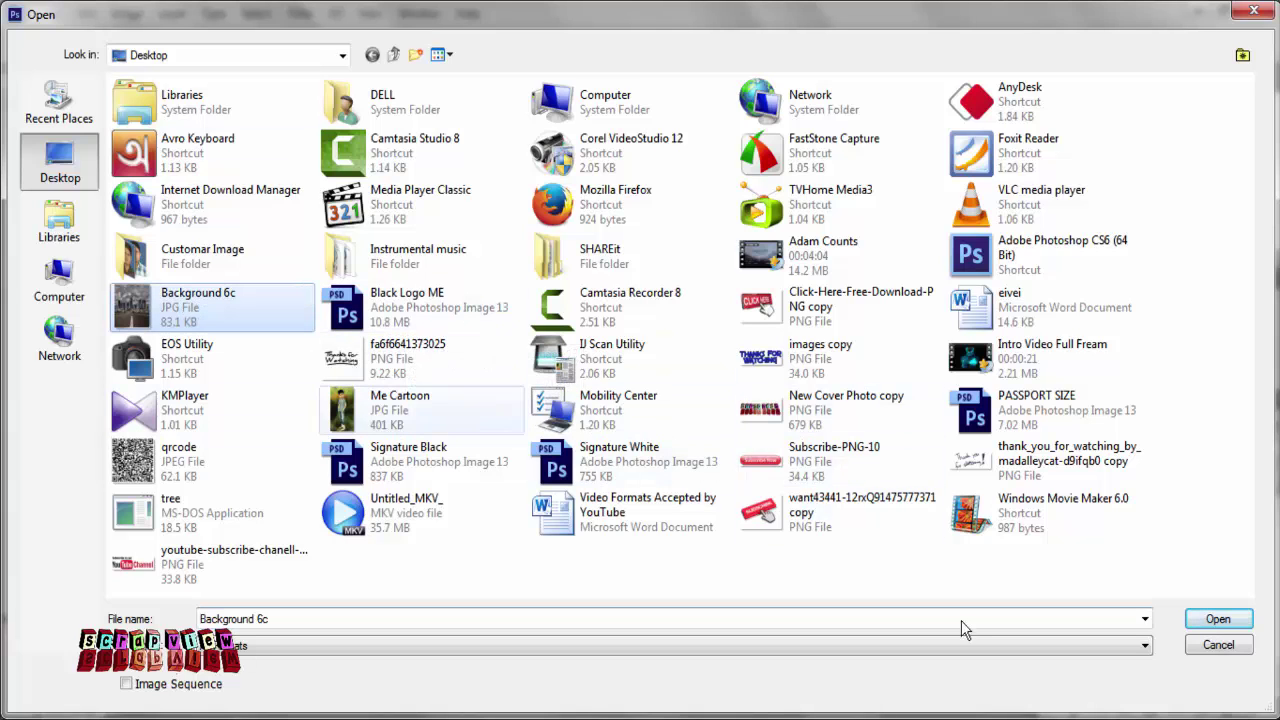
{"action": "left_click", "coordinate": [1205, 620]}
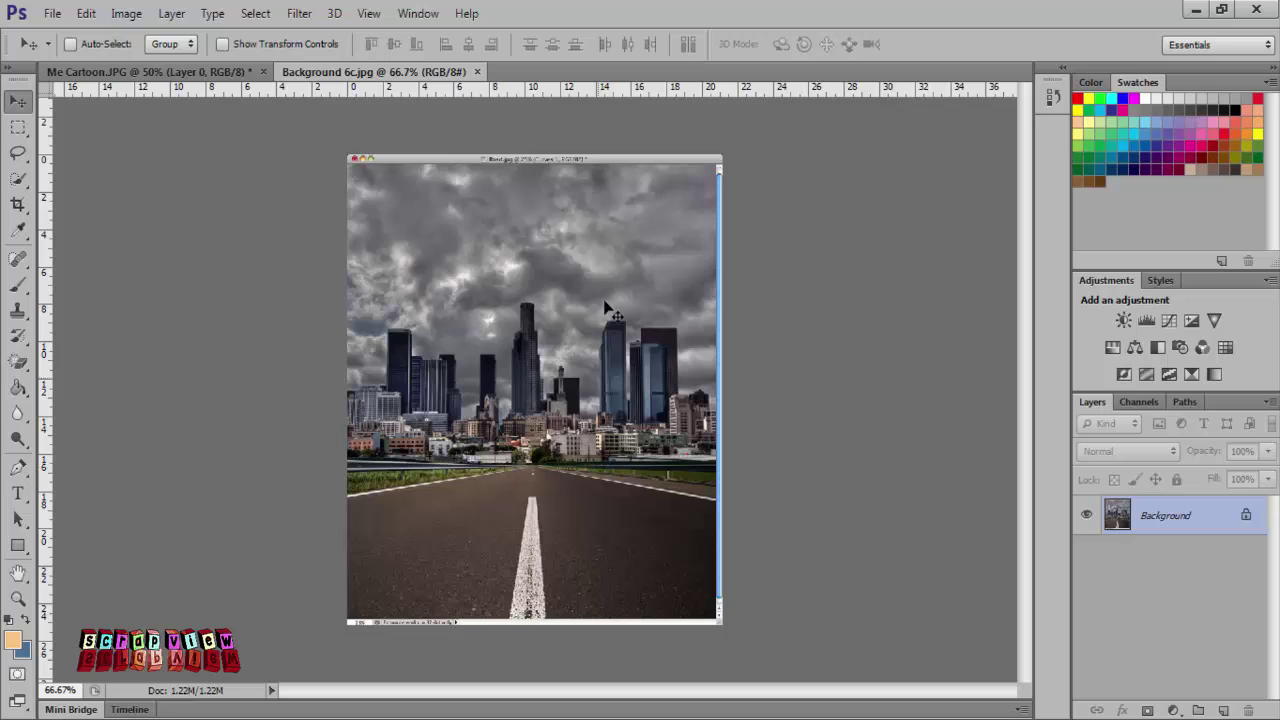
{"action": "double_click", "coordinate": [1193, 525]}
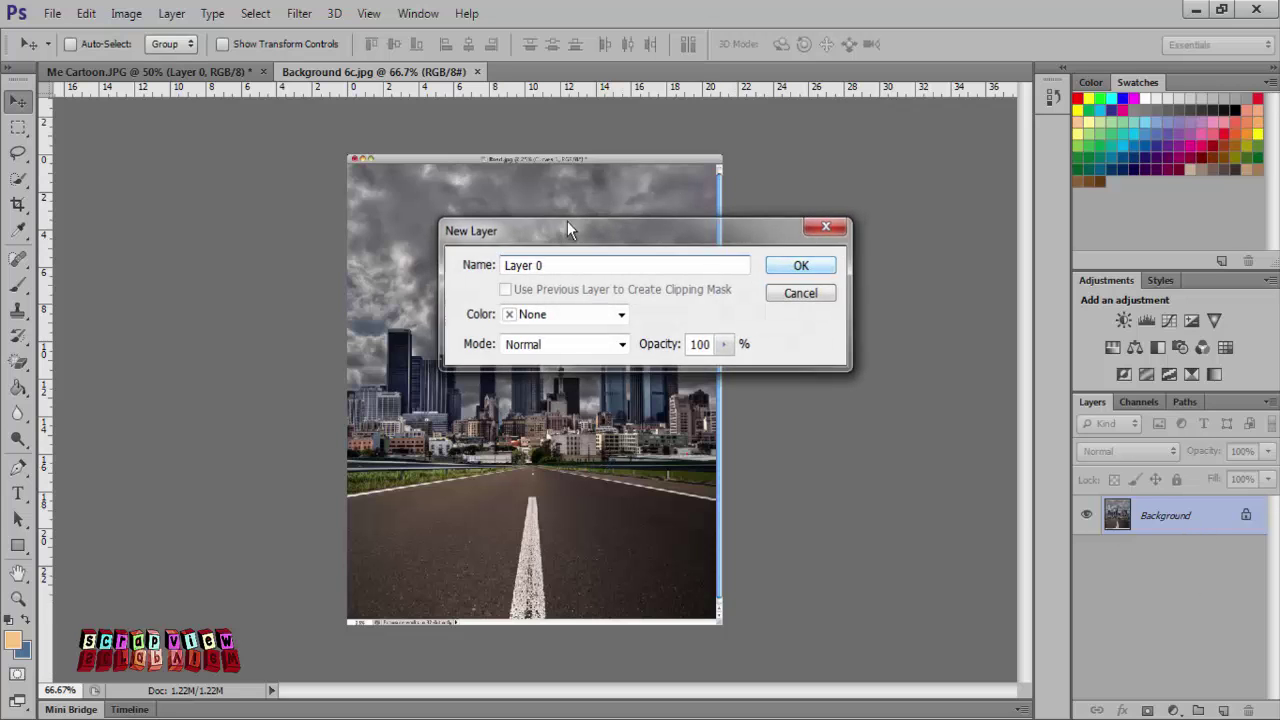
{"action": "key", "text": "Return"}
{"action": "left_click", "coordinate": [52, 13]}
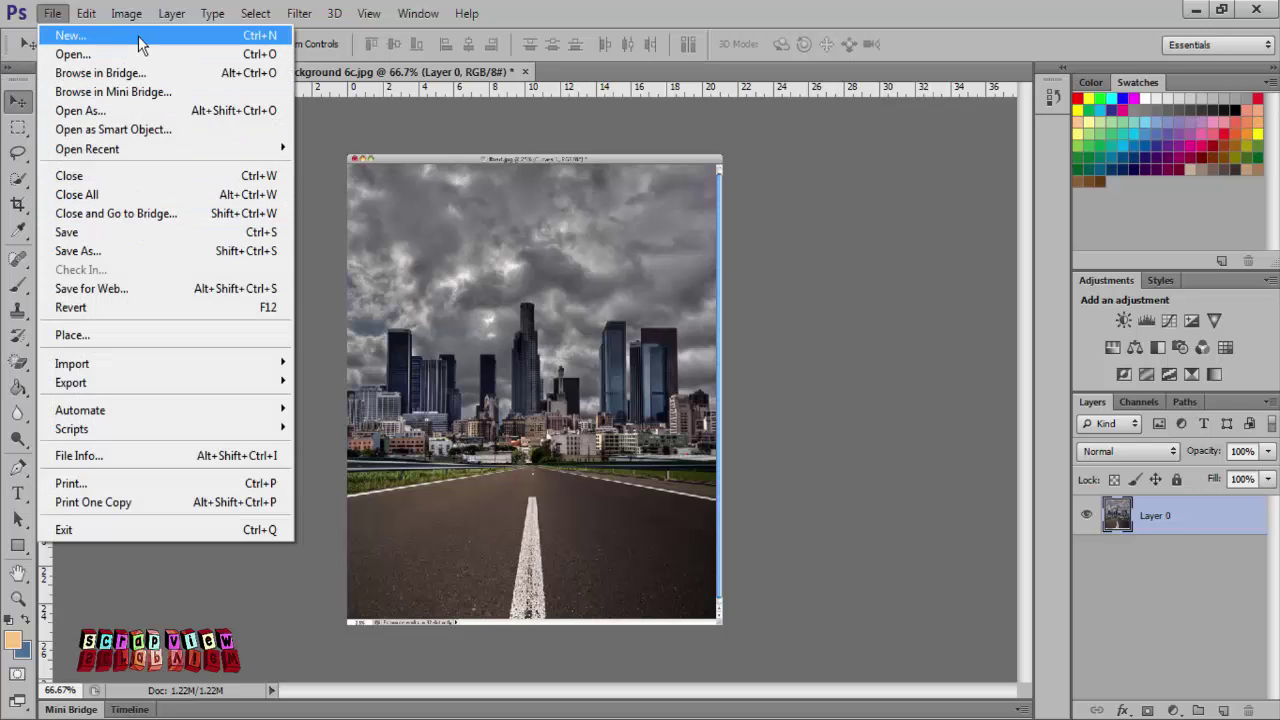
- Create a new transparent 4-r document, 4×6 inches at 300 ppi
{"action": "left_click", "coordinate": [134, 40]}
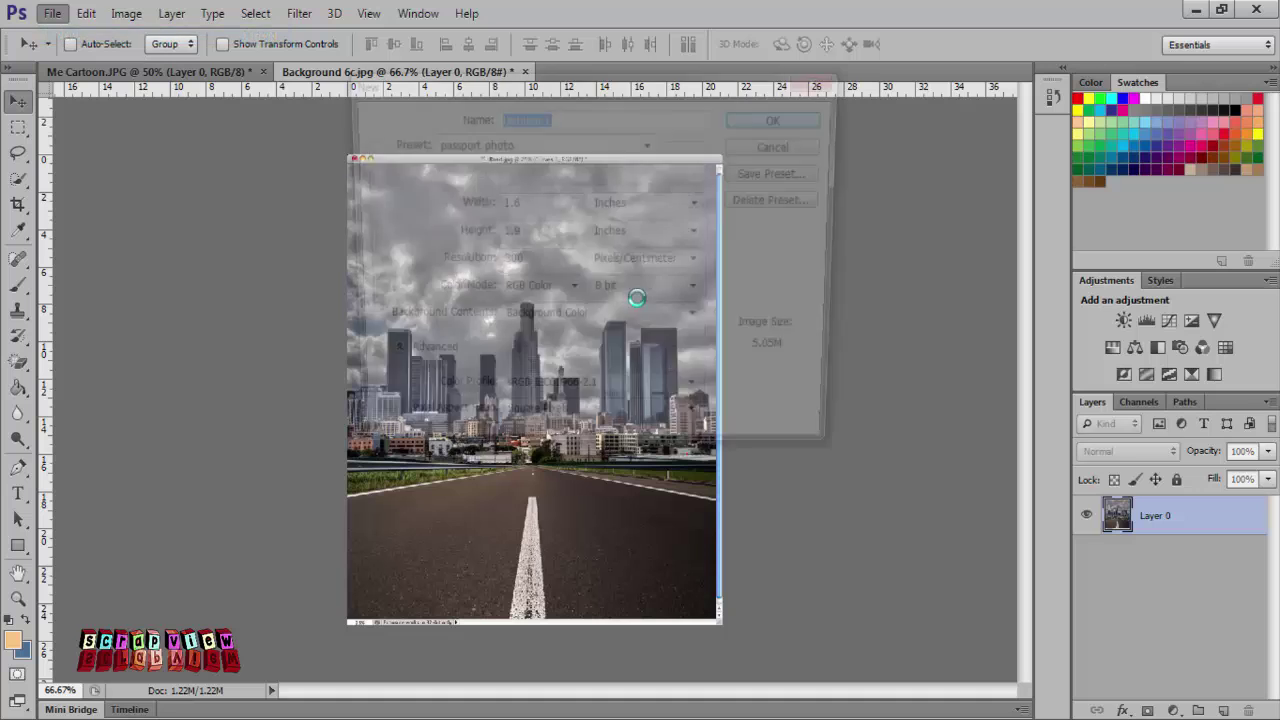
{"action": "left_click", "coordinate": [652, 143]}
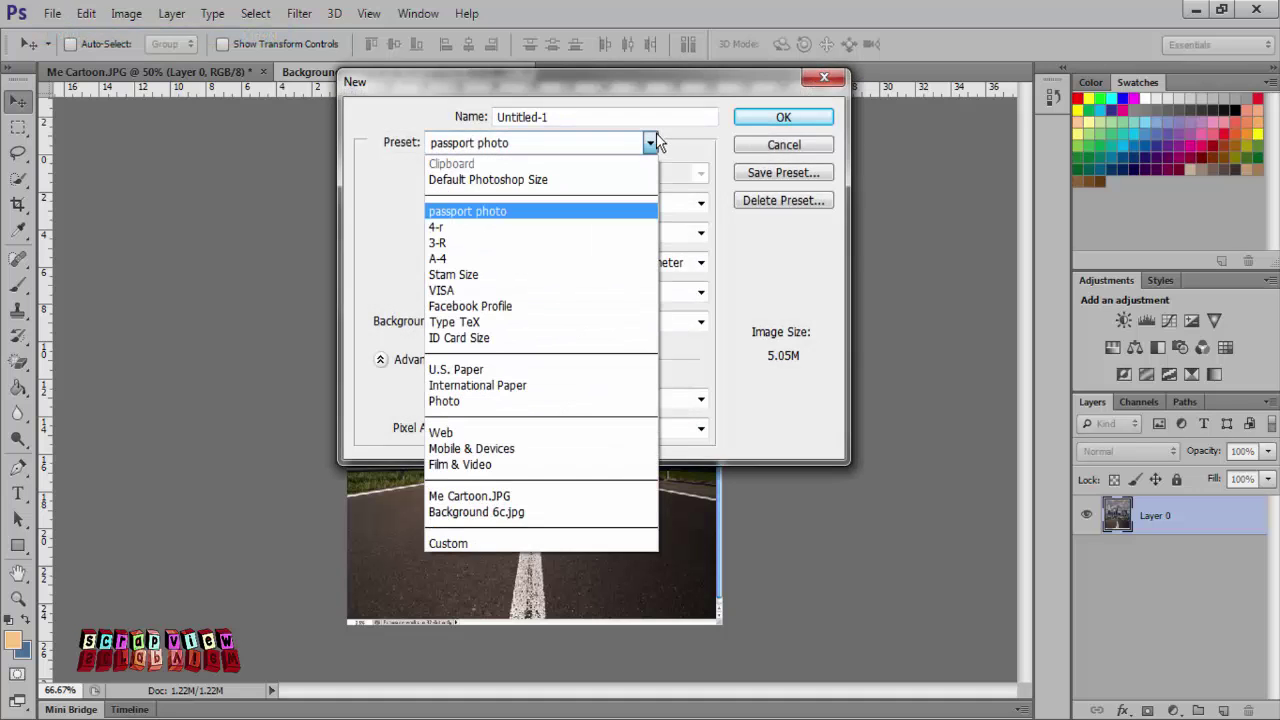
{"action": "left_click", "coordinate": [651, 140]}
{"action": "left_click", "coordinate": [653, 143]}
{"action": "left_click", "coordinate": [504, 258]}
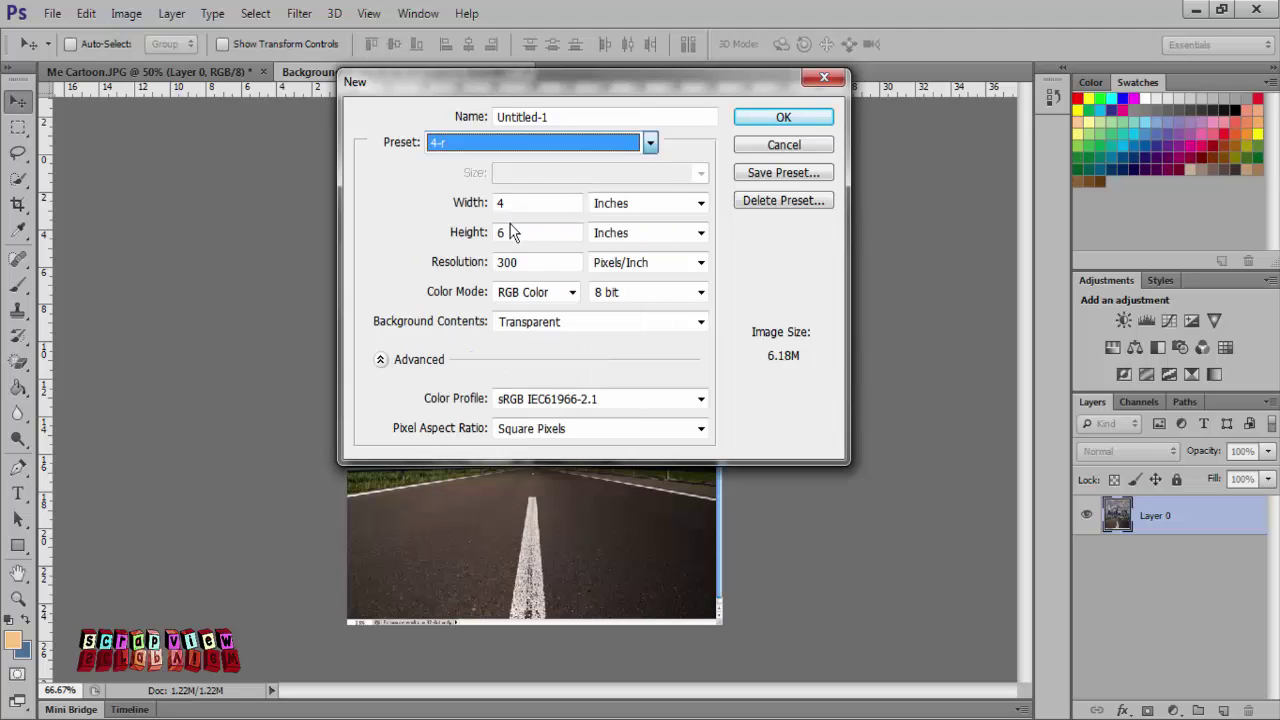
{"action": "left_click", "coordinate": [761, 118]}
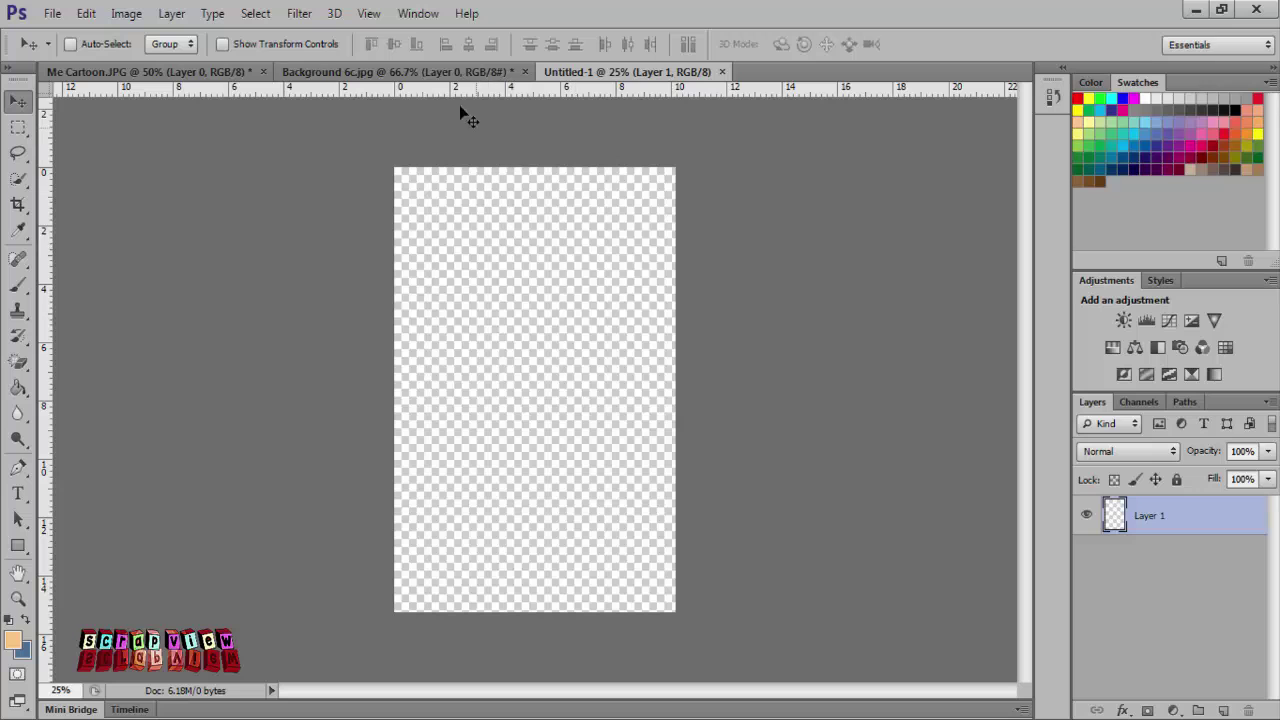
- In Background 6c, marquee-select nearly the whole city-road picture
{"action": "left_click", "coordinate": [460, 71]}
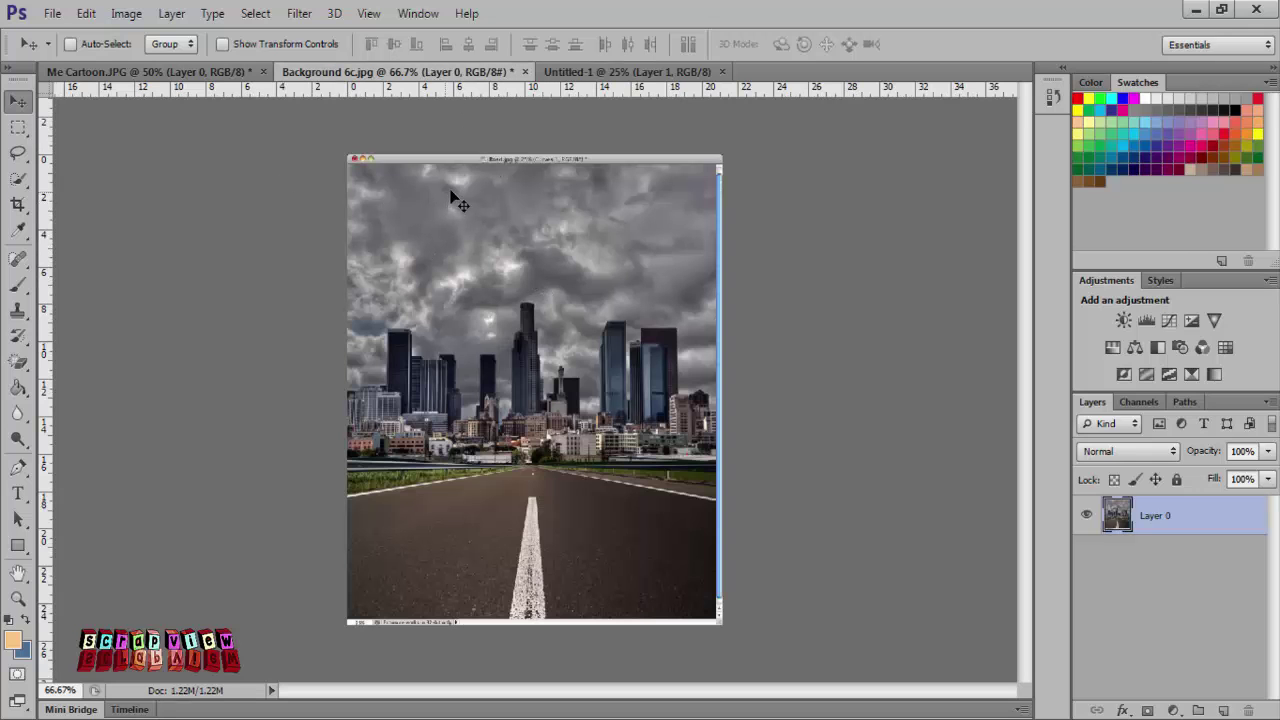
{"action": "scroll", "coordinate": [552, 308], "scroll_direction": "up", "scroll_amount": 1, "text": "alt"}
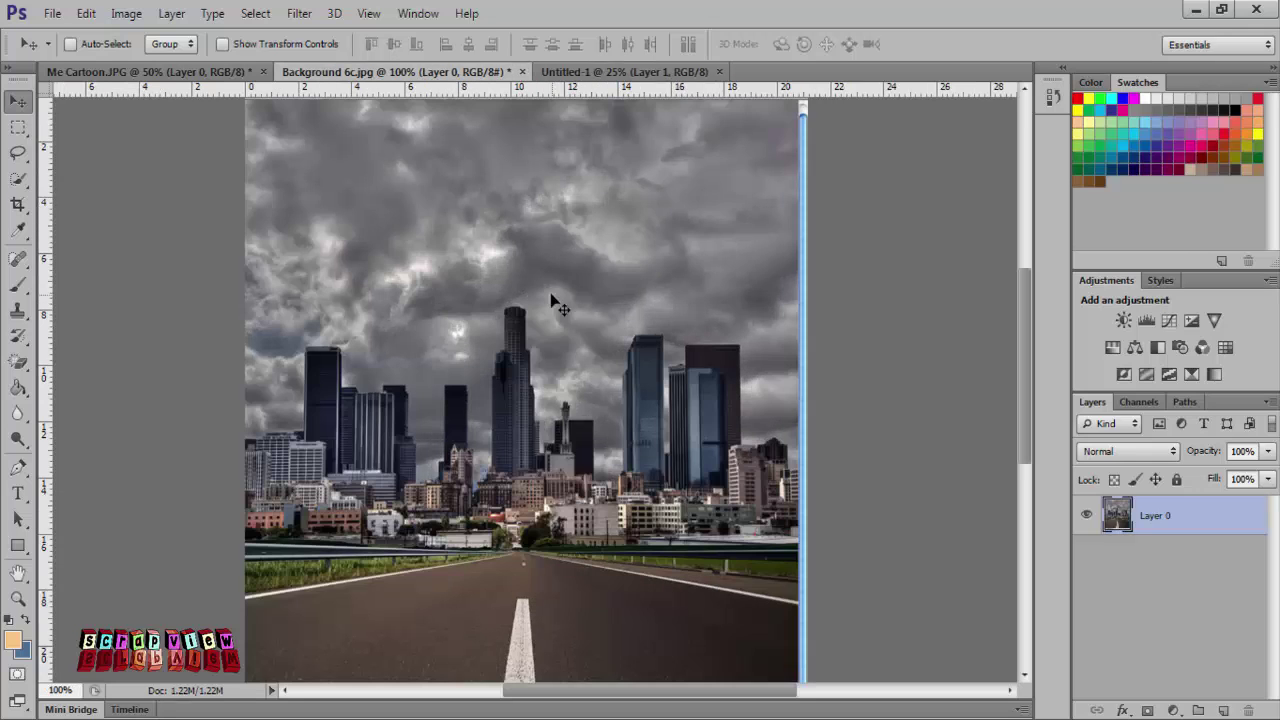
{"action": "scroll", "coordinate": [455, 280], "scroll_direction": "up", "scroll_amount": 3}
{"action": "scroll", "coordinate": [460, 375], "scroll_direction": "down", "scroll_amount": 1, "text": "alt"}
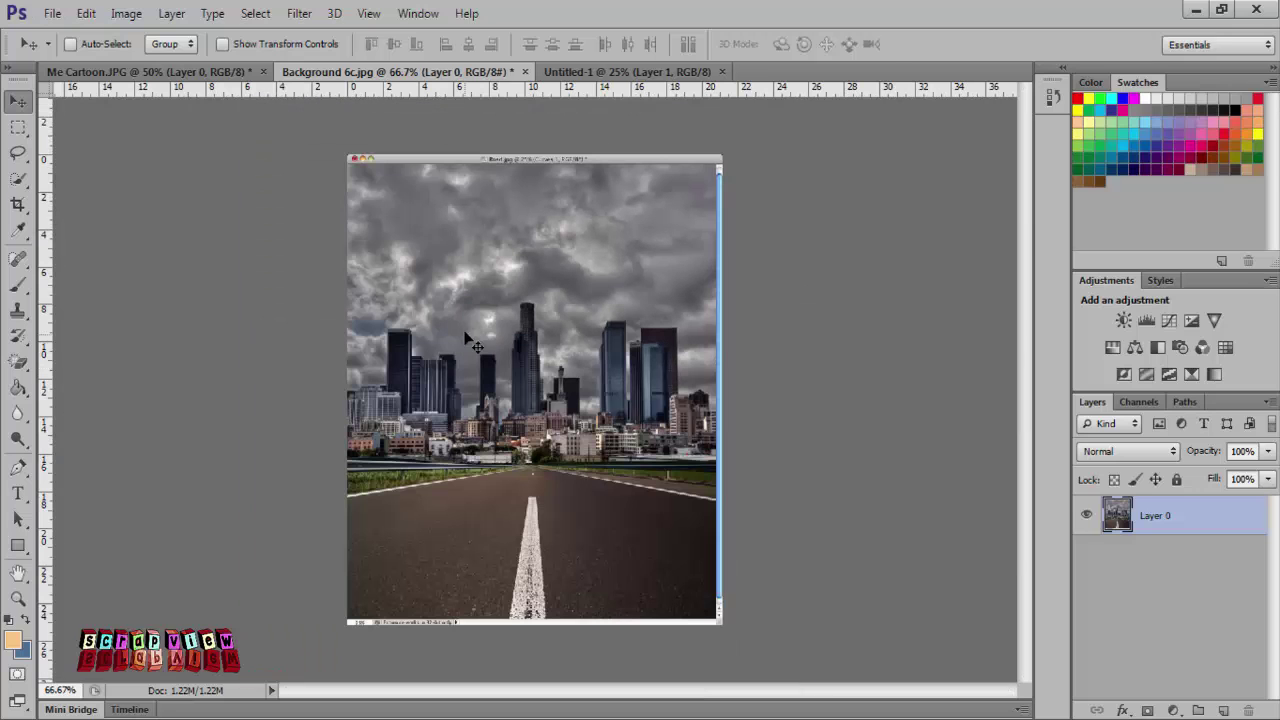
{"action": "left_click", "coordinate": [18, 127]}
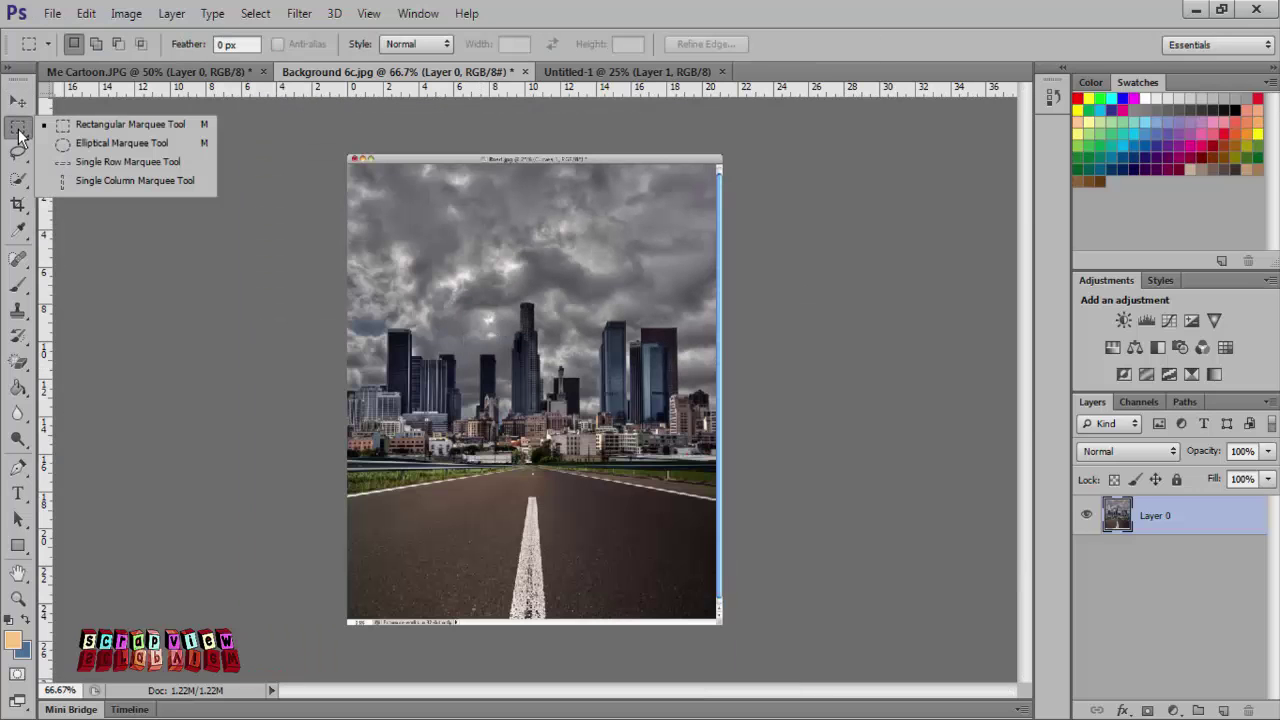
{"action": "left_click", "coordinate": [103, 123]}
{"action": "mouse_move", "coordinate": [348, 166]}
{"action": "left_mouse_down"}
{"action": "mouse_move", "coordinate": [671, 401]}
{"action": "mouse_move", "coordinate": [697, 525]}
{"action": "mouse_move", "coordinate": [694, 613]}
{"action": "left_mouse_up"}
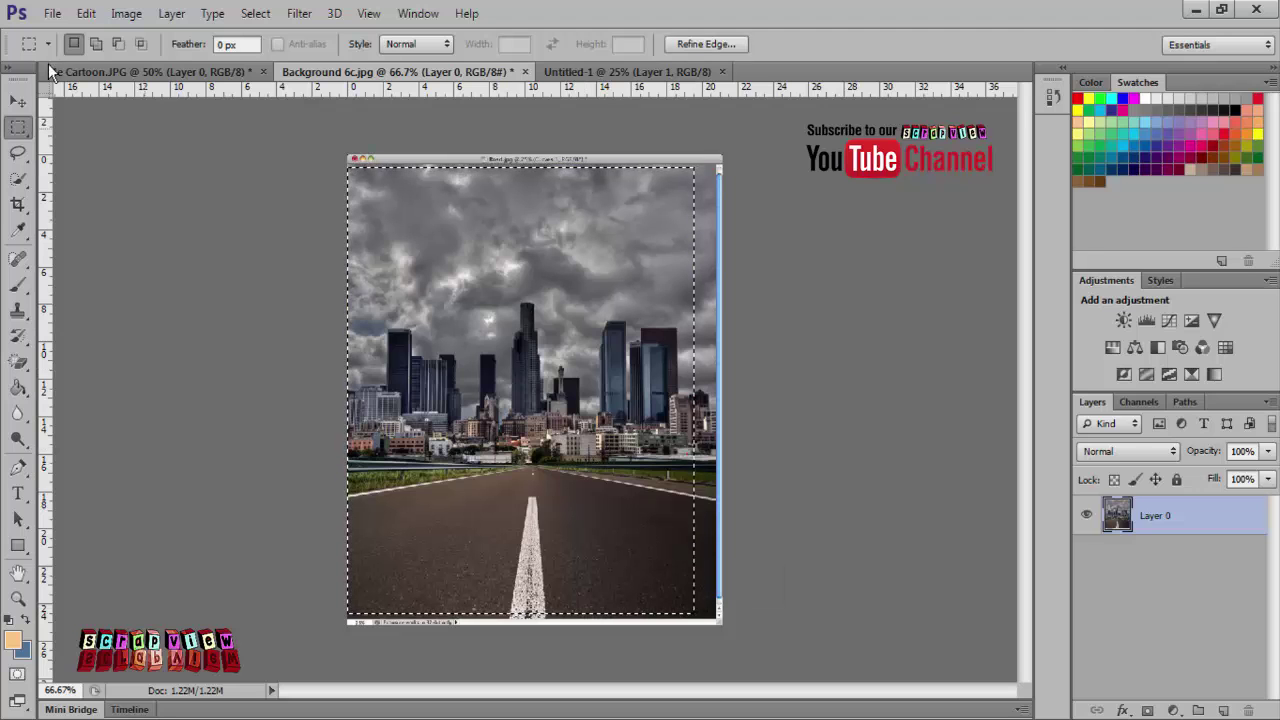
- Copy the selection and paste it into Untitled-1 as Layer 1
{"action": "left_click", "coordinate": [85, 13]}
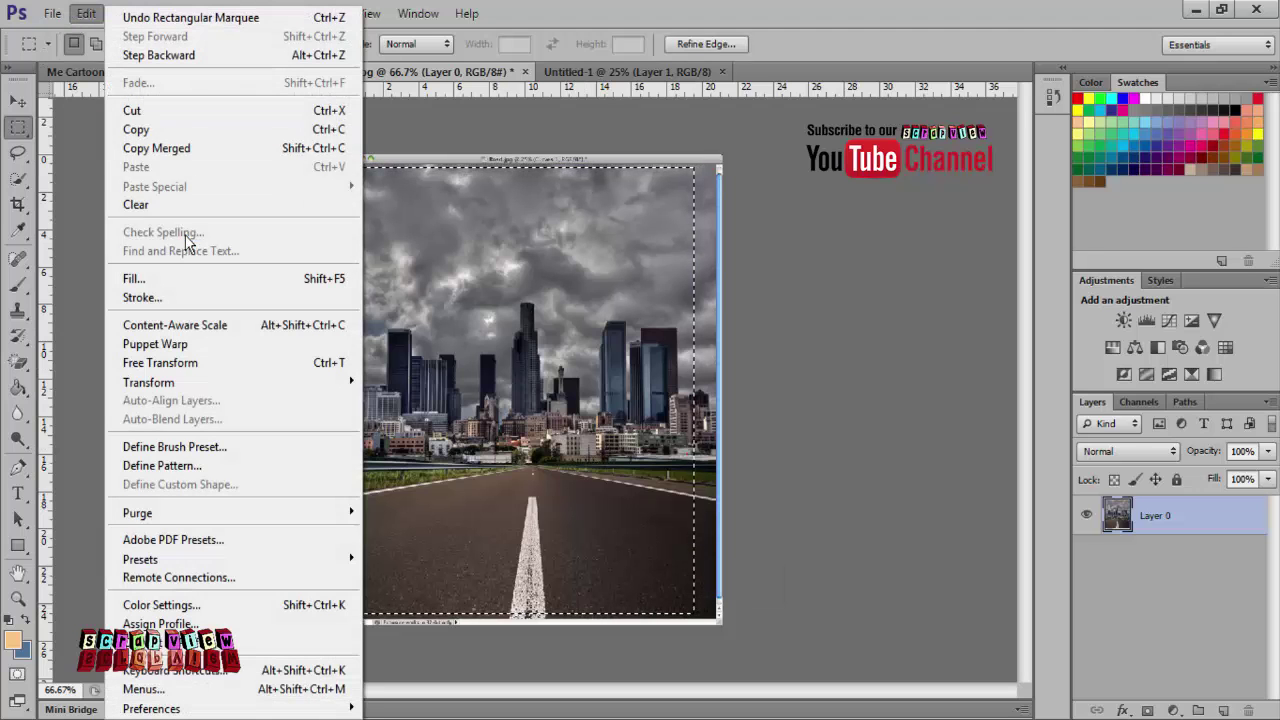
{"action": "left_click", "coordinate": [186, 108]}
{"action": "left_click", "coordinate": [618, 72]}
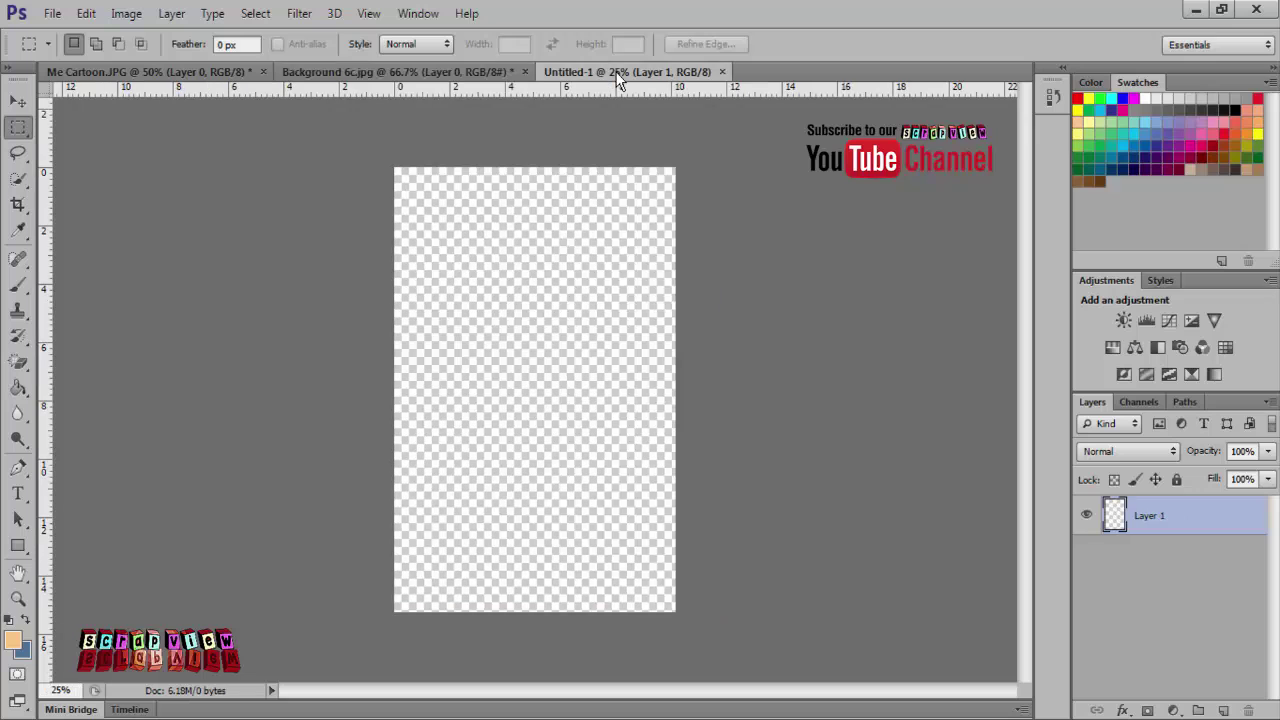
{"action": "left_click", "coordinate": [85, 13]}
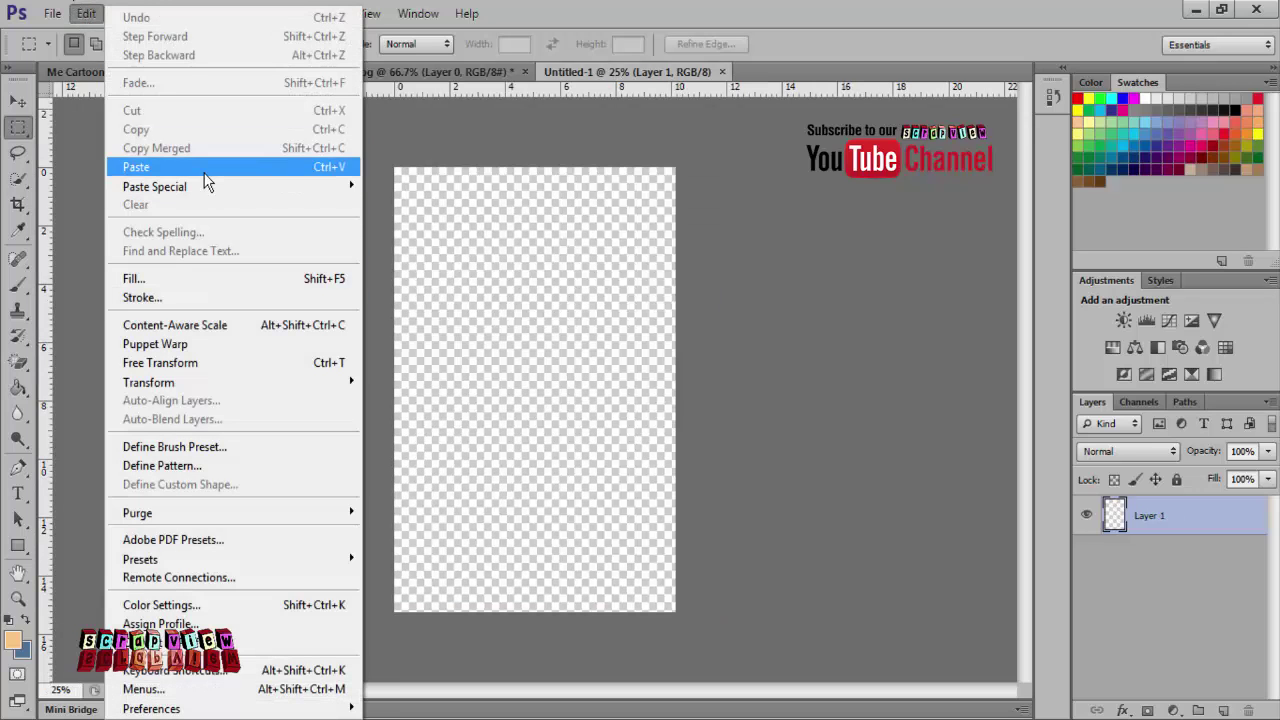
{"action": "left_click", "coordinate": [204, 168]}
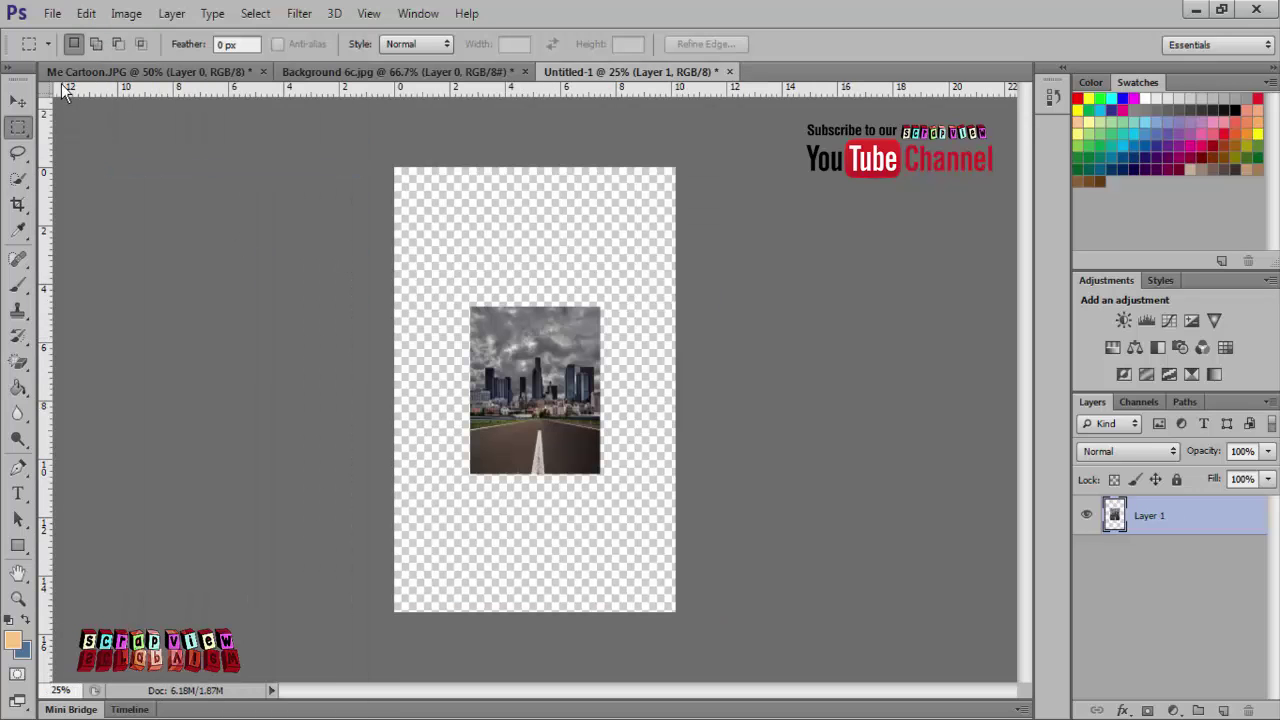
- Free Transform the pasted city-road layer up to about 287% and commit it
{"action": "left_click", "coordinate": [86, 13]}
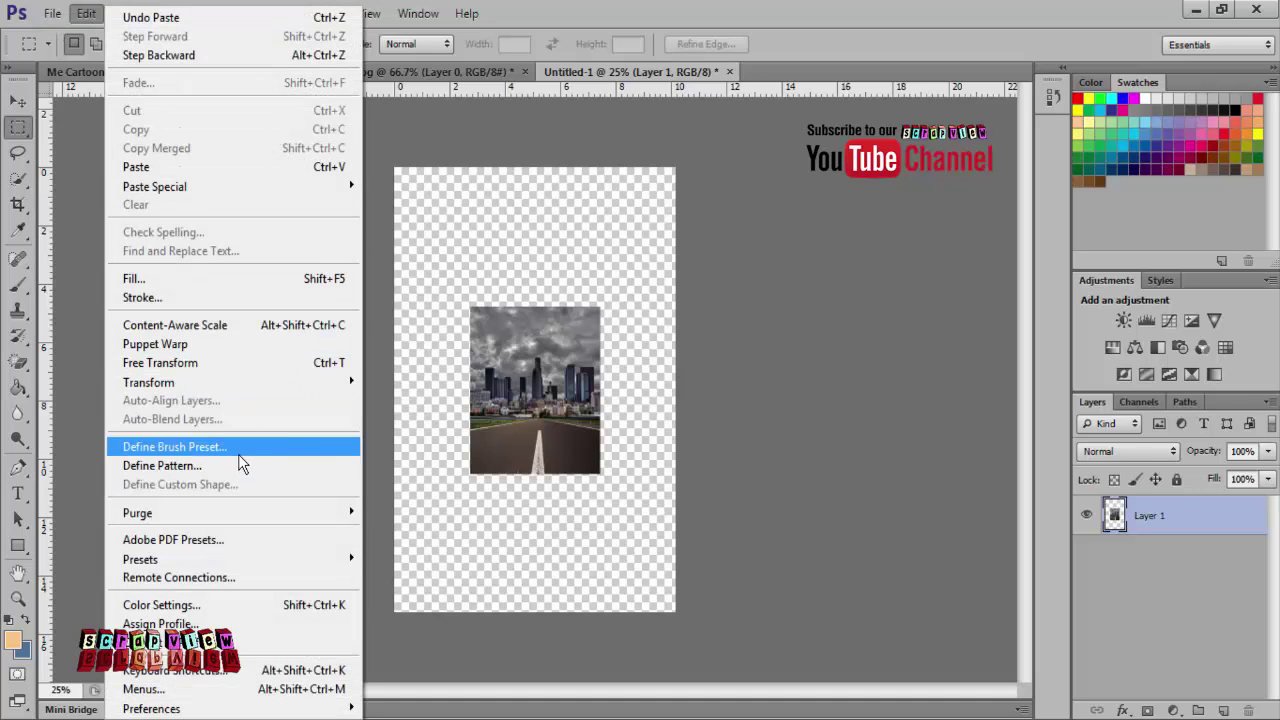
{"action": "mouse_move", "coordinate": [160, 382]}
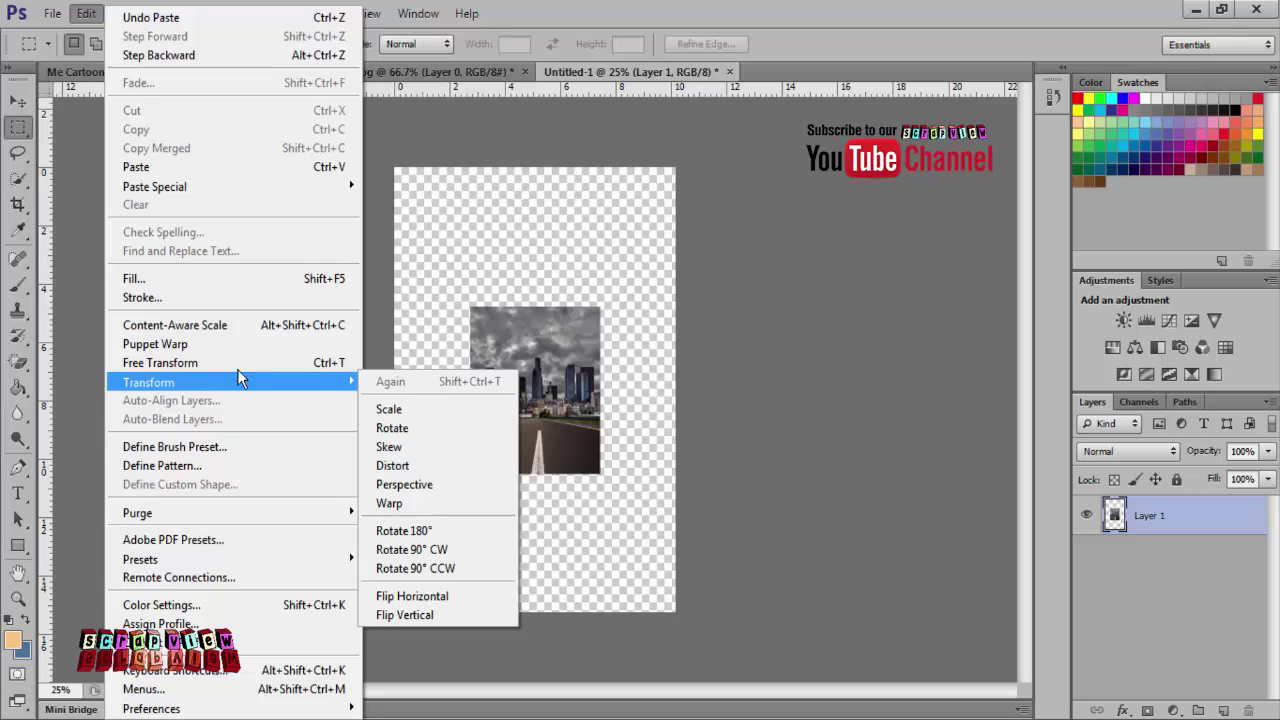
{"action": "left_click", "coordinate": [238, 359]}
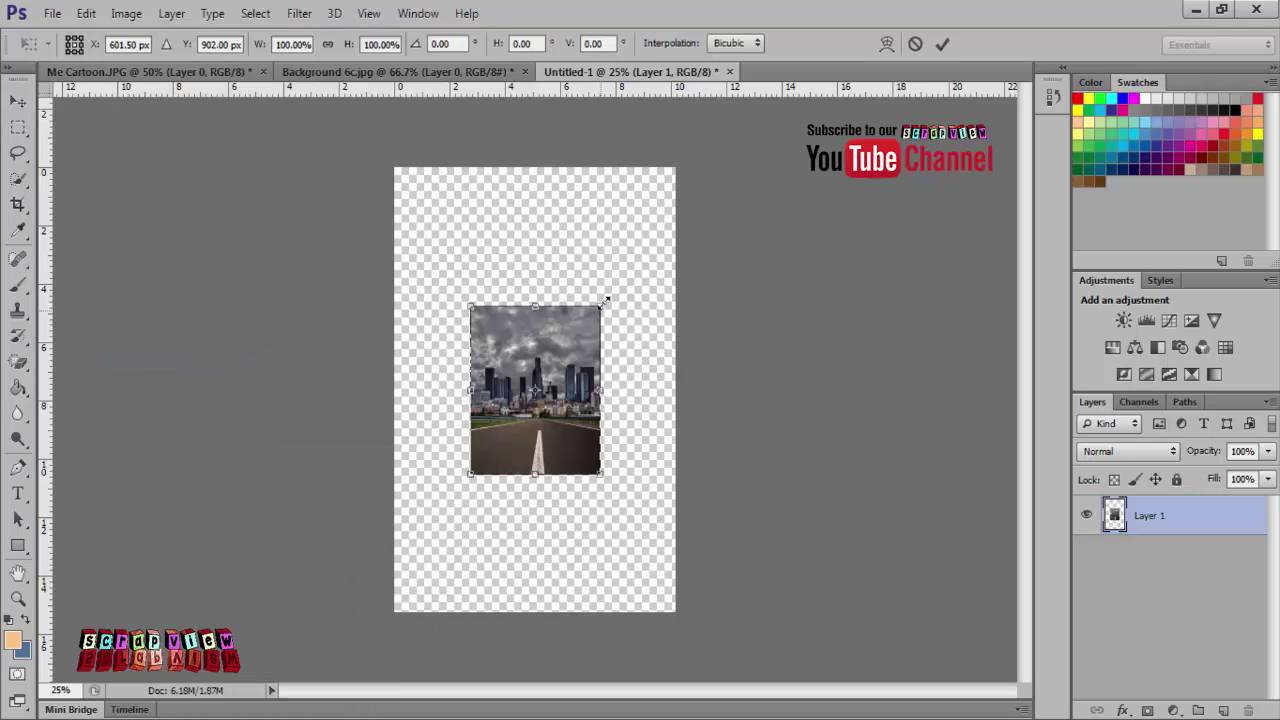
{"action": "mouse_move", "coordinate": [606, 298]}
{"action": "left_mouse_down"}
{"action": "mouse_move", "coordinate": [681, 240]}
{"action": "mouse_move", "coordinate": [538, 392]}
{"action": "left_mouse_up"}
{"action": "mouse_move", "coordinate": [622, 274]}
{"action": "left_mouse_down"}
{"action": "mouse_move", "coordinate": [680, 246]}
{"action": "mouse_move", "coordinate": [727, 153]}
{"action": "left_mouse_up"}
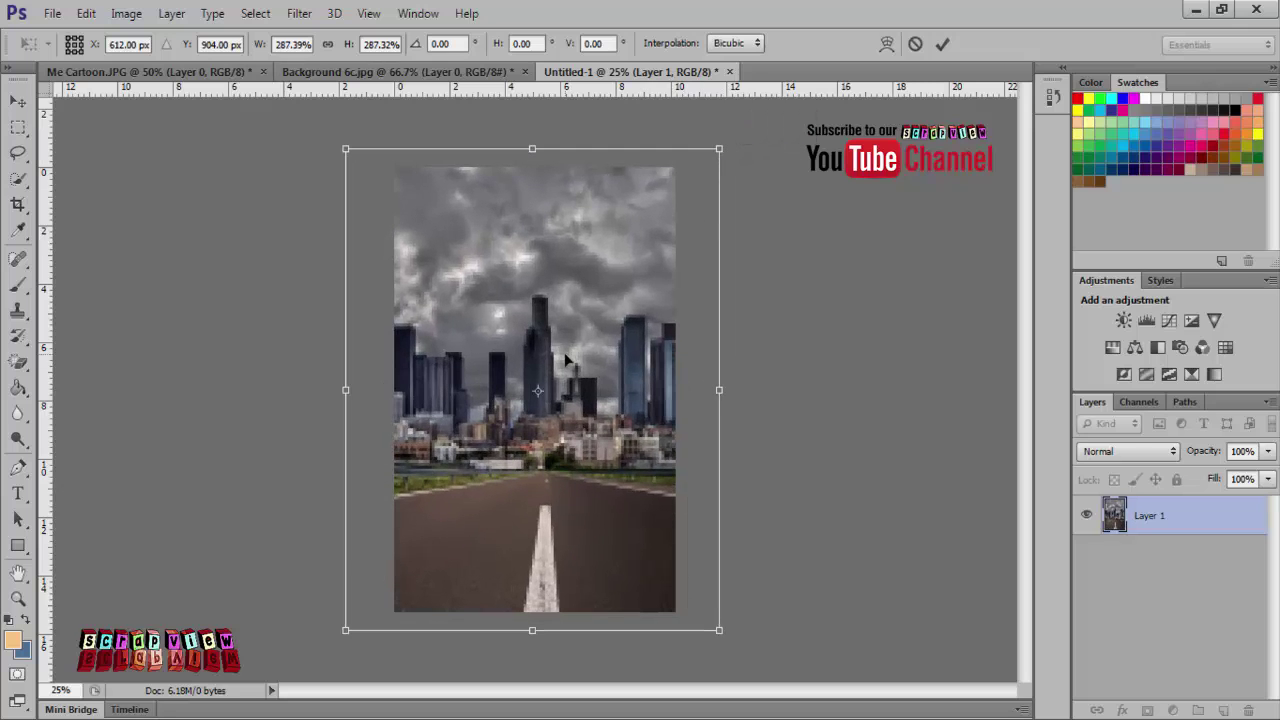
{"action": "left_click", "coordinate": [943, 45]}
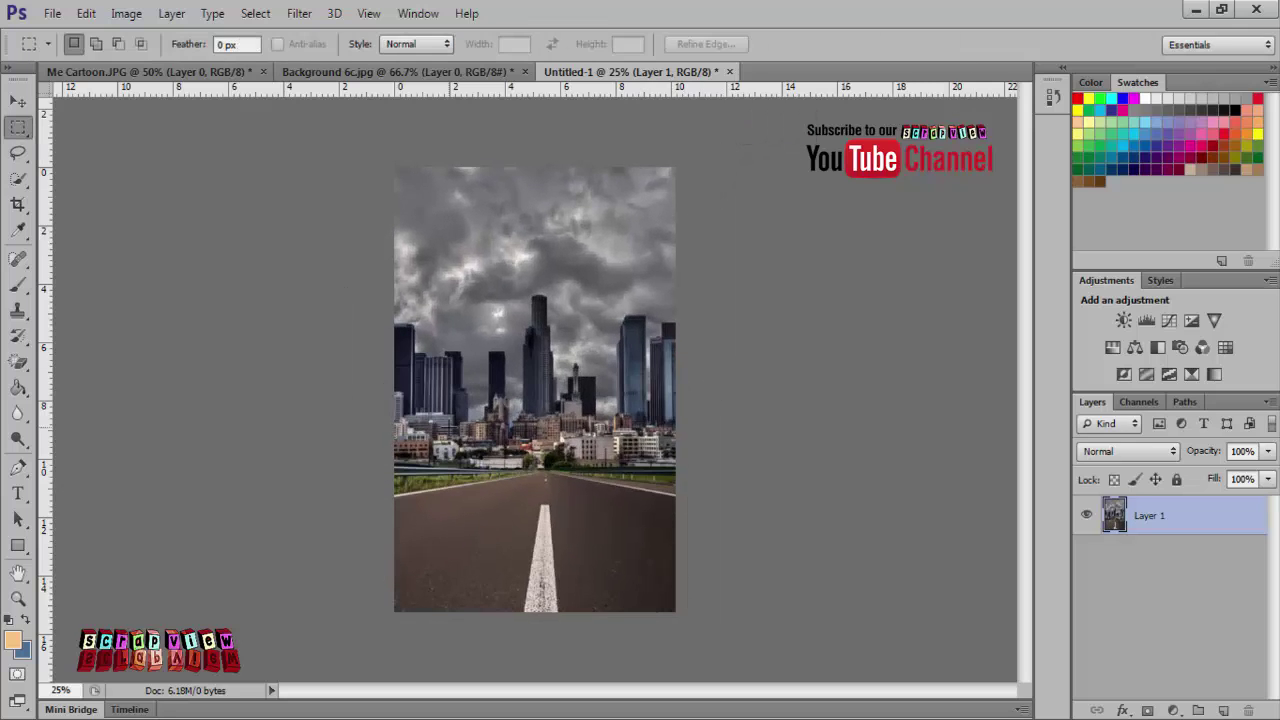
- Nudge the city-road image slightly into place and add a Channel Mixer adjustment layer
{"action": "key", "text": "v"}
{"action": "left_click_drag", "start_coordinate": [533, 416], "coordinate": [537, 408]}
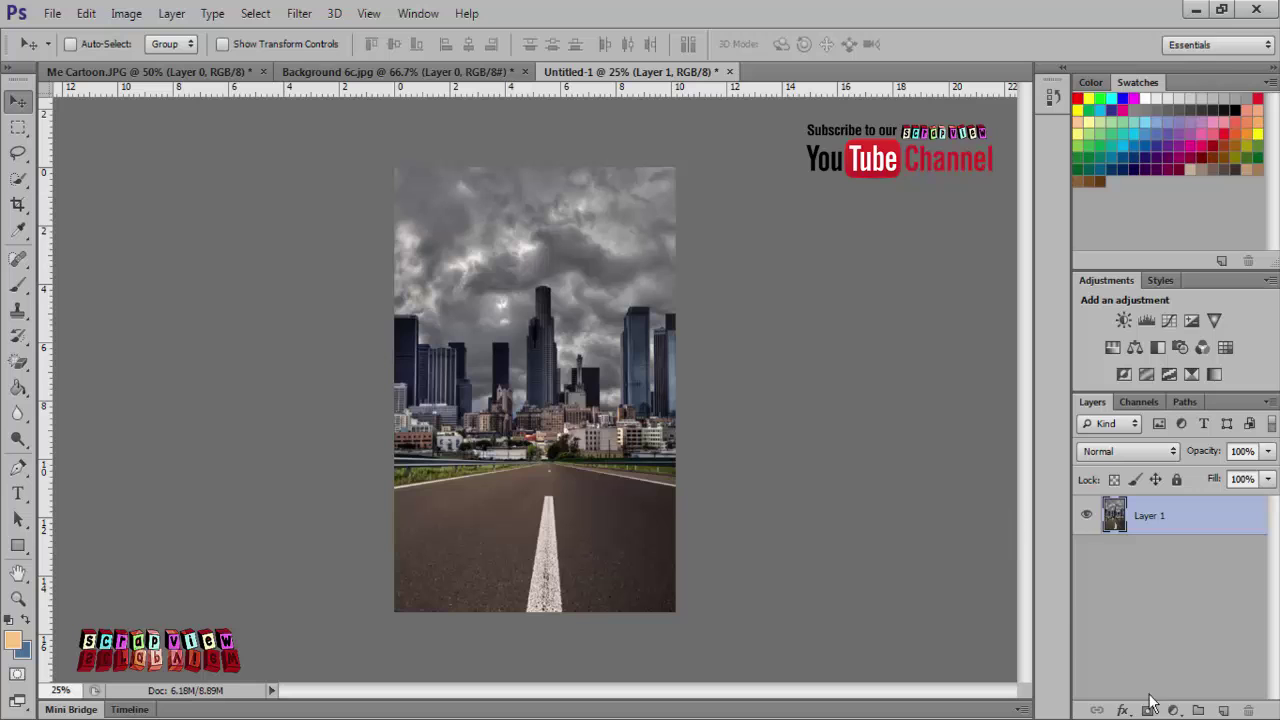
{"action": "left_click", "coordinate": [1181, 707]}
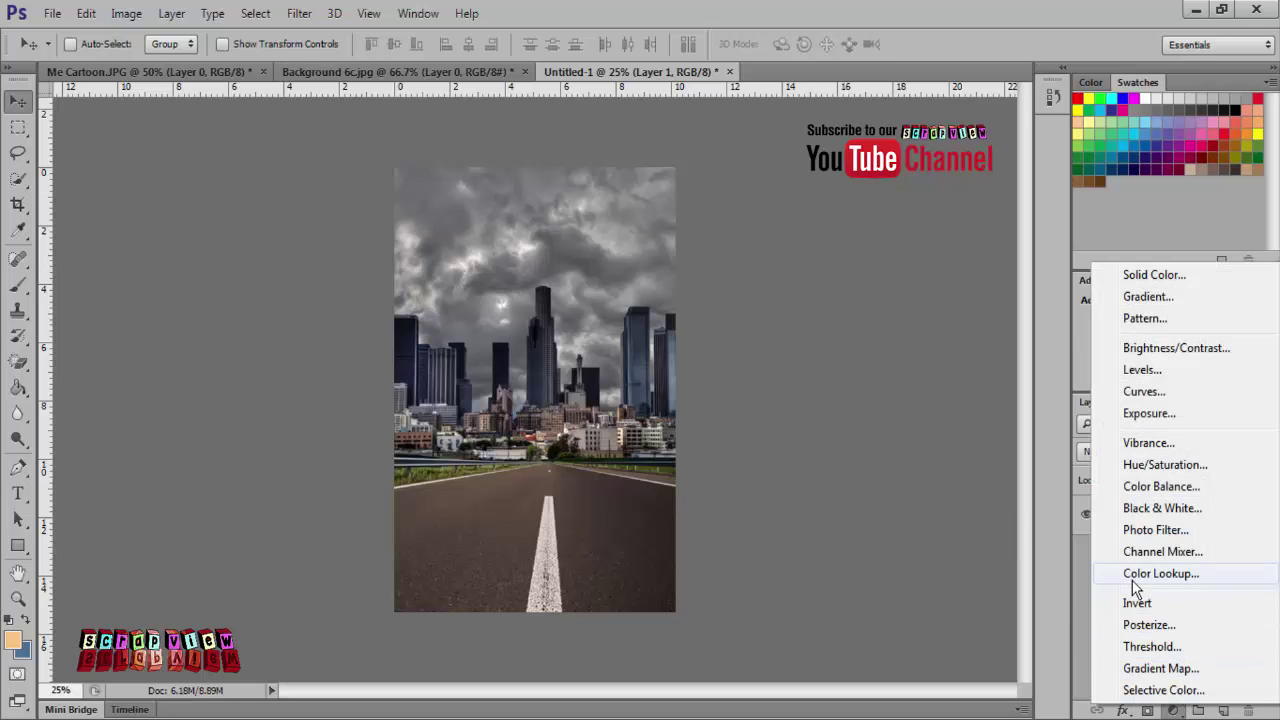
{"action": "left_click", "coordinate": [1173, 710]}
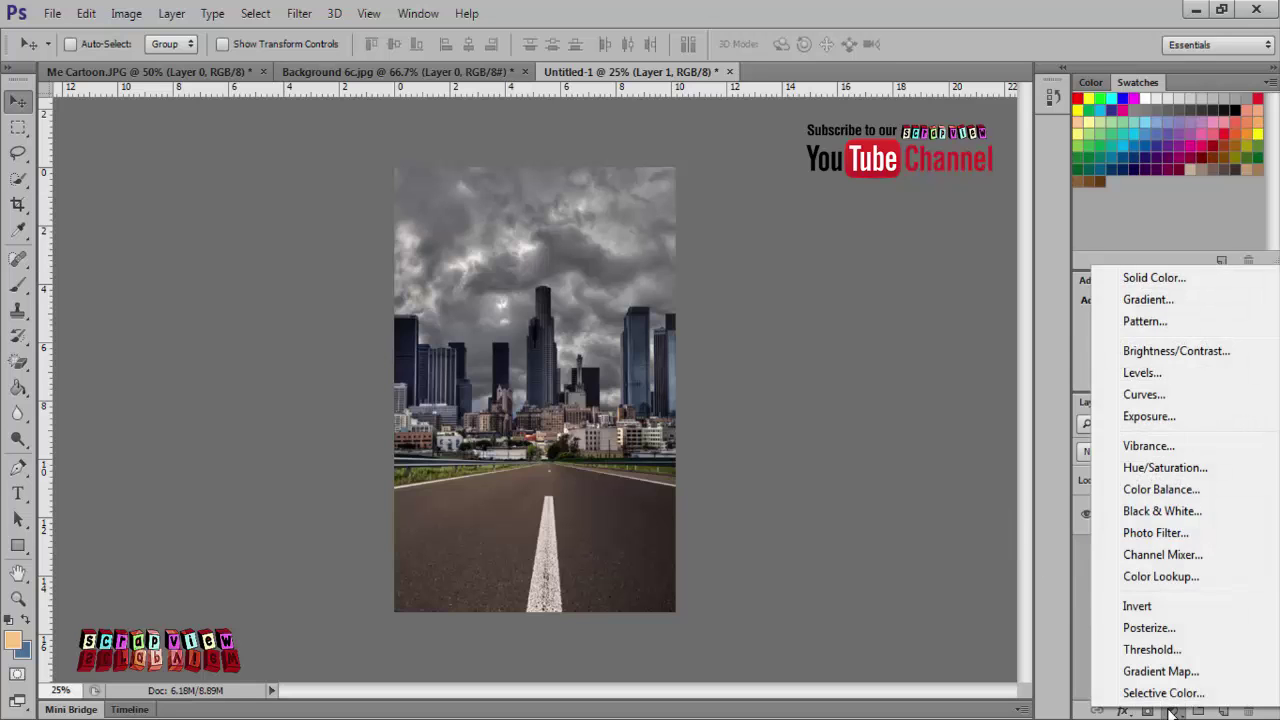
{"action": "left_click", "coordinate": [1175, 556]}
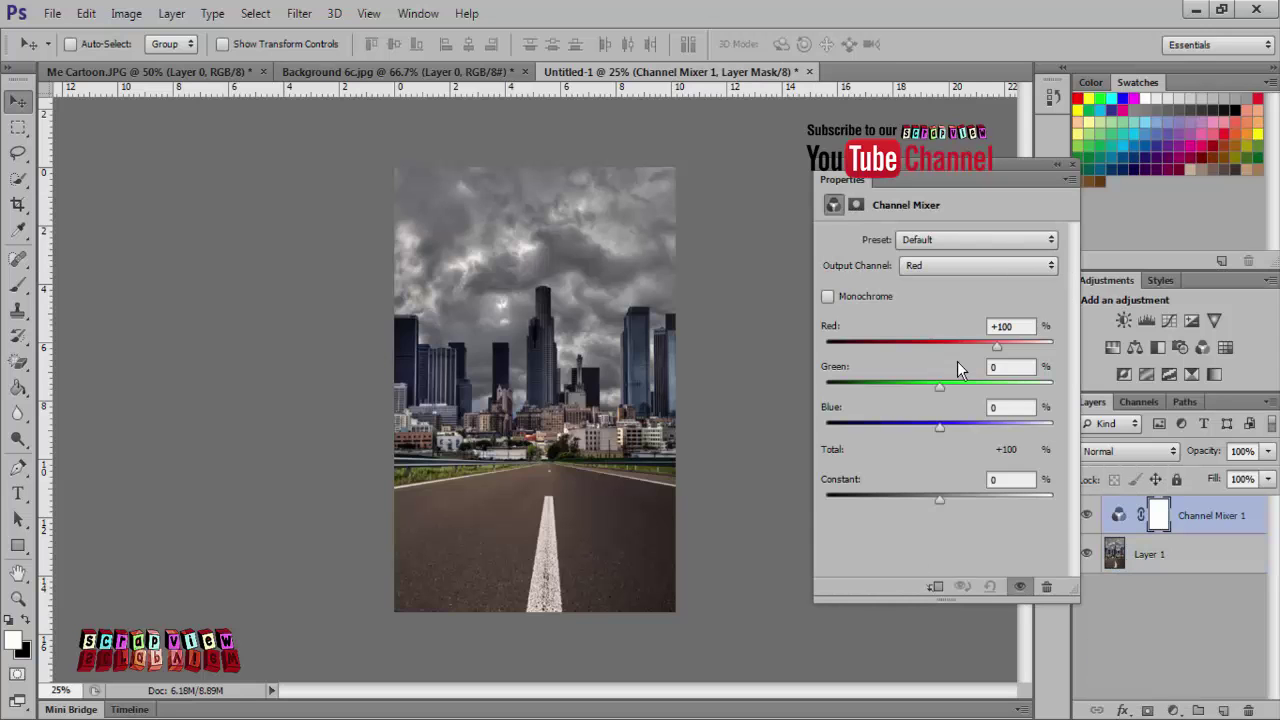
- Set the Channel Mixer to Red +117, Green +28, Blue -18, Constant -2
{"action": "mouse_move", "coordinate": [1002, 341]}
{"action": "left_mouse_down"}
{"action": "mouse_move", "coordinate": [974, 346]}
{"action": "mouse_move", "coordinate": [1005, 343]}
{"action": "left_mouse_up"}
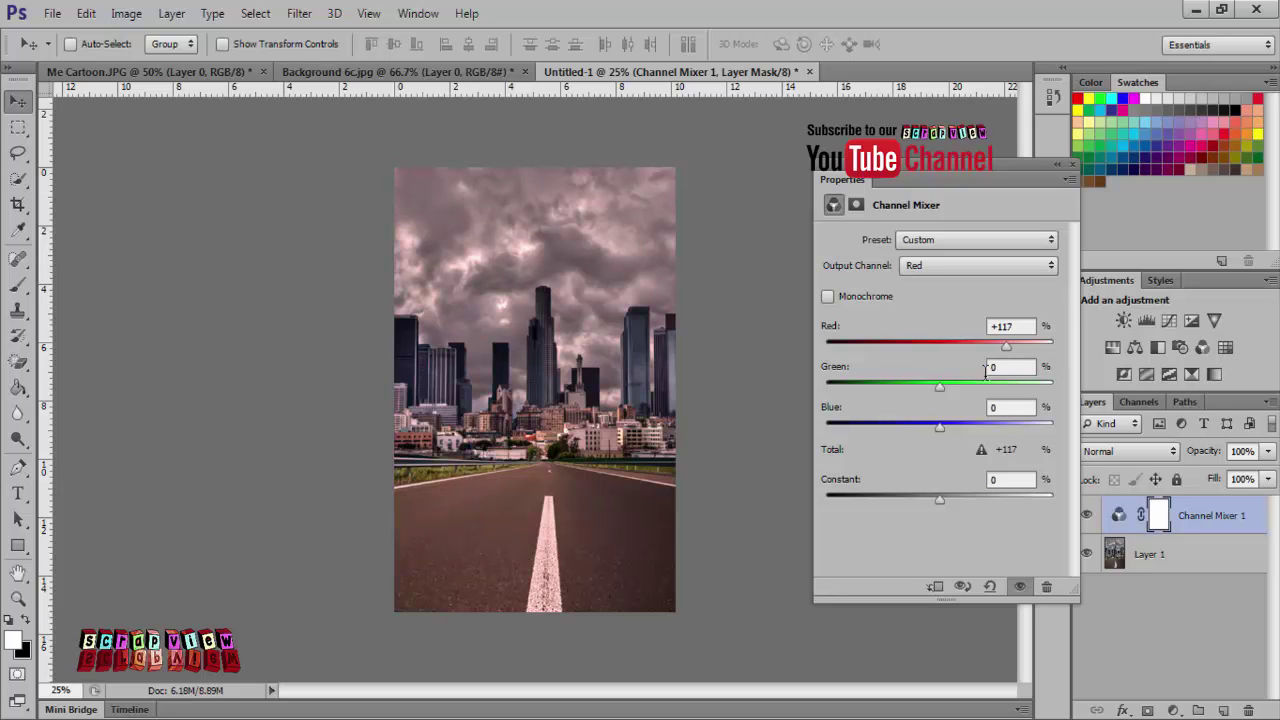
{"action": "left_click_drag", "start_coordinate": [940, 386], "coordinate": [961, 388]}
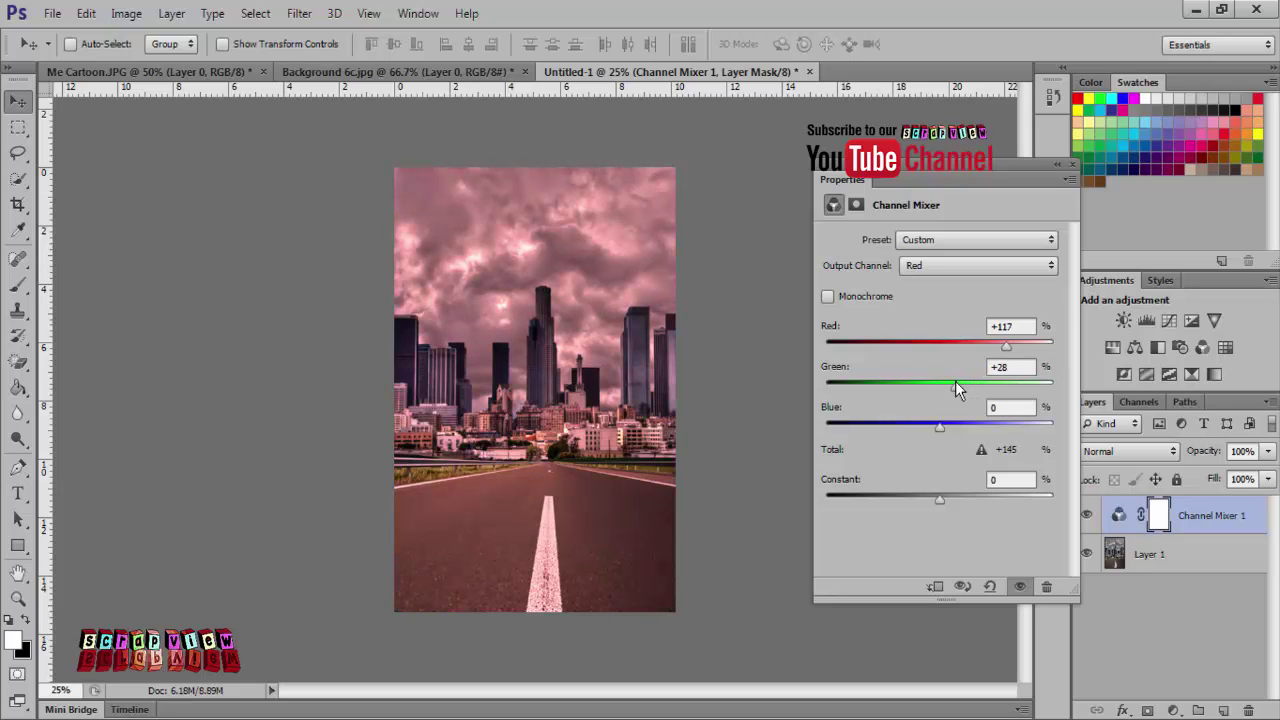
{"action": "mouse_move", "coordinate": [936, 424]}
{"action": "left_mouse_down"}
{"action": "mouse_move", "coordinate": [945, 419]}
{"action": "mouse_move", "coordinate": [929, 424]}
{"action": "left_mouse_up"}
{"action": "left_click_drag", "start_coordinate": [939, 499], "coordinate": [938, 498]}
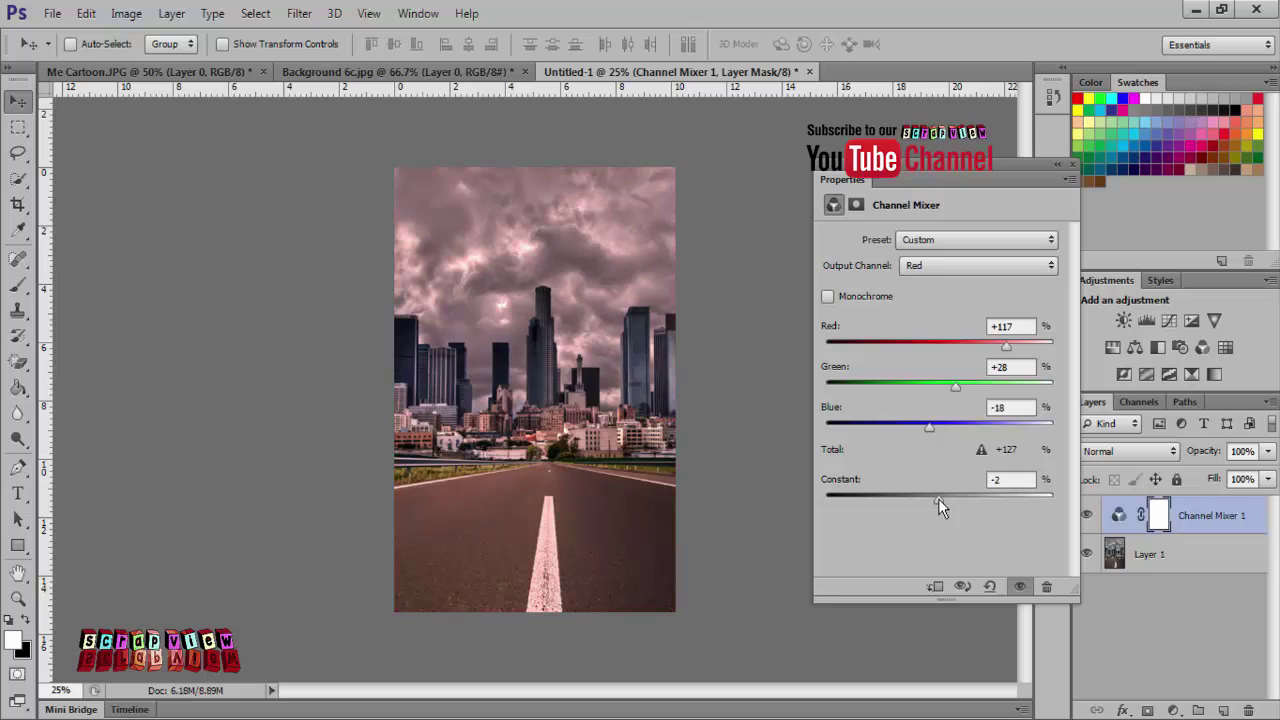
{"action": "left_click", "coordinate": [1072, 165]}
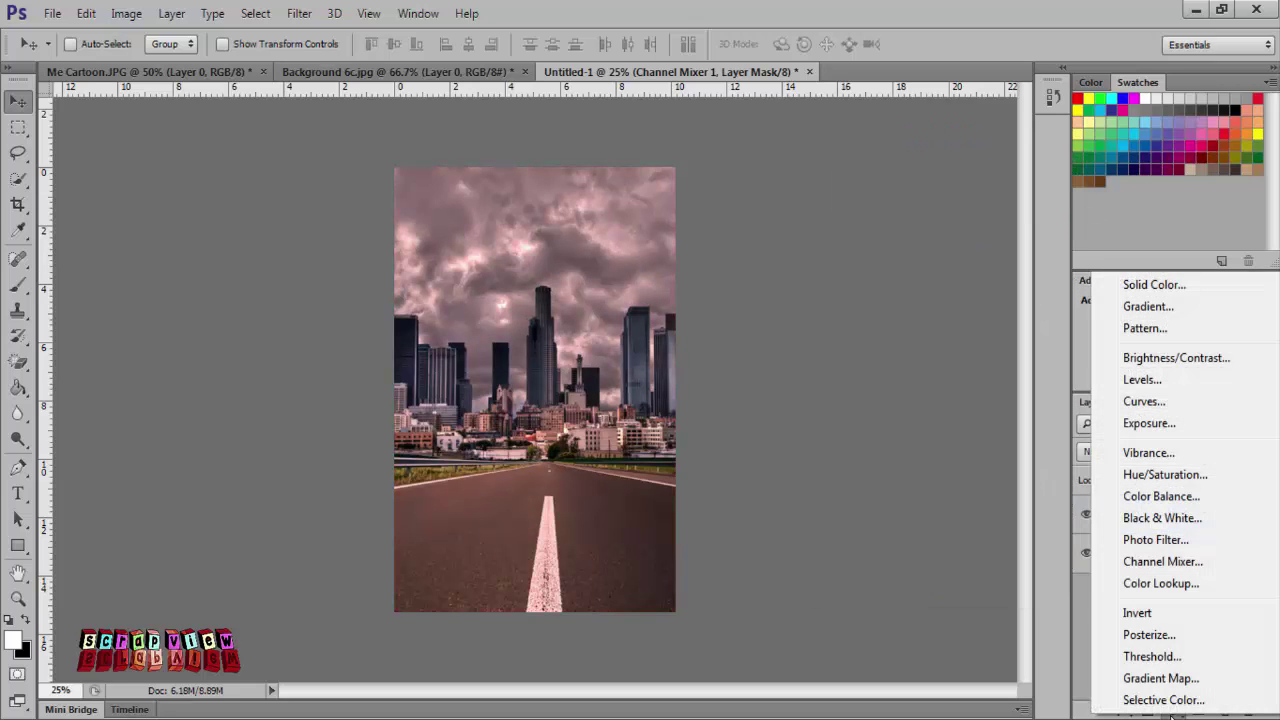
{"action": "left_click", "coordinate": [1173, 710]}
- Add a Levels layer with input values 24, 1.41 and 231
{"action": "left_click", "coordinate": [1183, 384]}
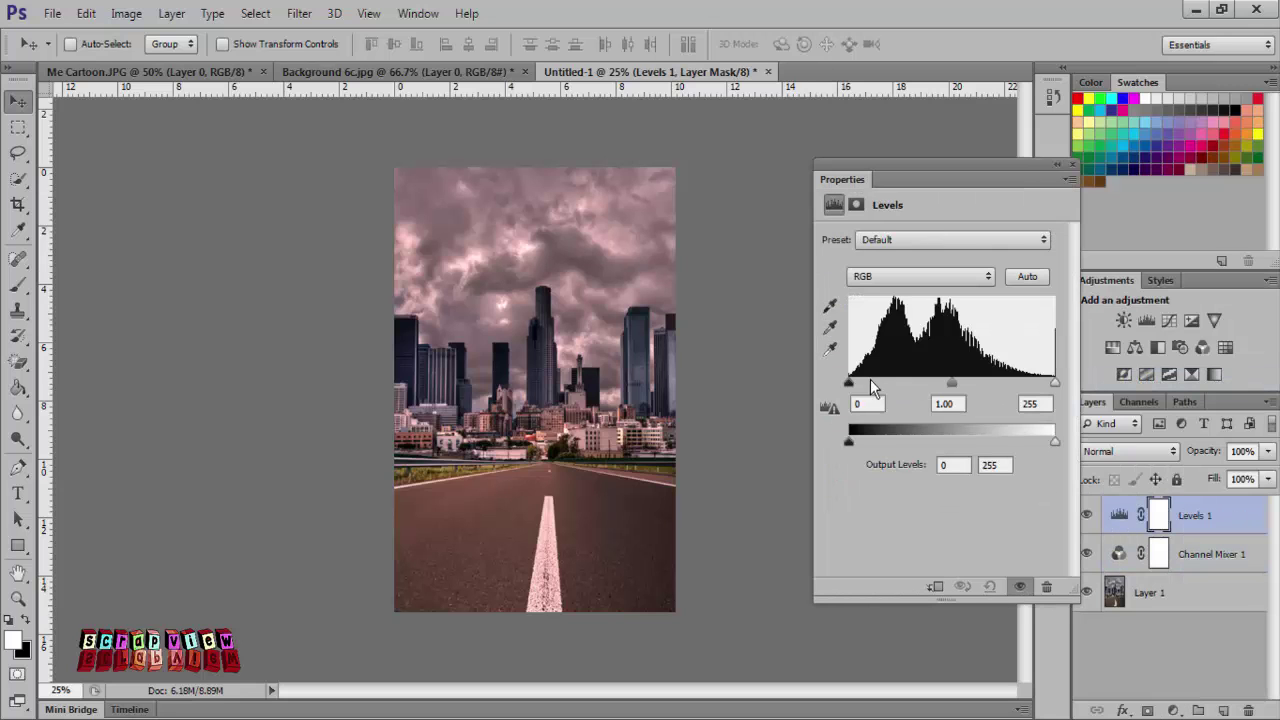
{"action": "left_click_drag", "start_coordinate": [953, 384], "coordinate": [926, 383]}
{"action": "left_click_drag", "start_coordinate": [1054, 383], "coordinate": [1046, 388]}
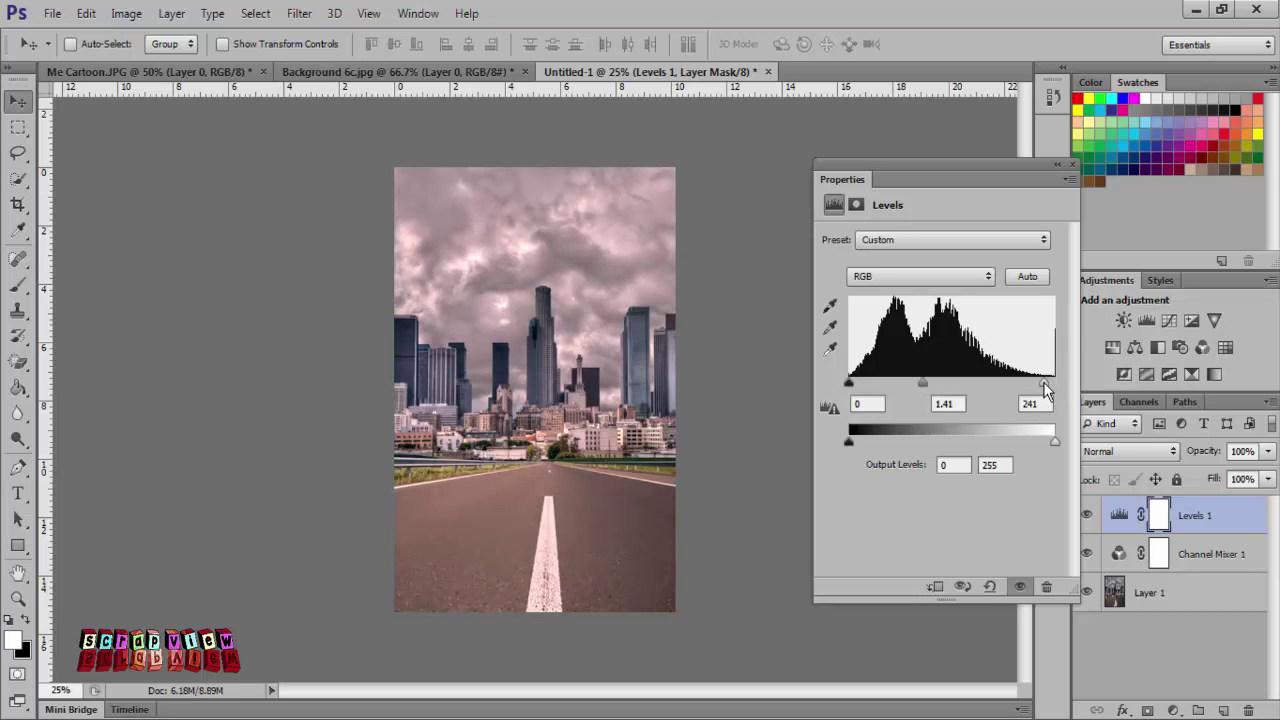
{"action": "left_click_drag", "start_coordinate": [848, 383], "coordinate": [868, 385]}
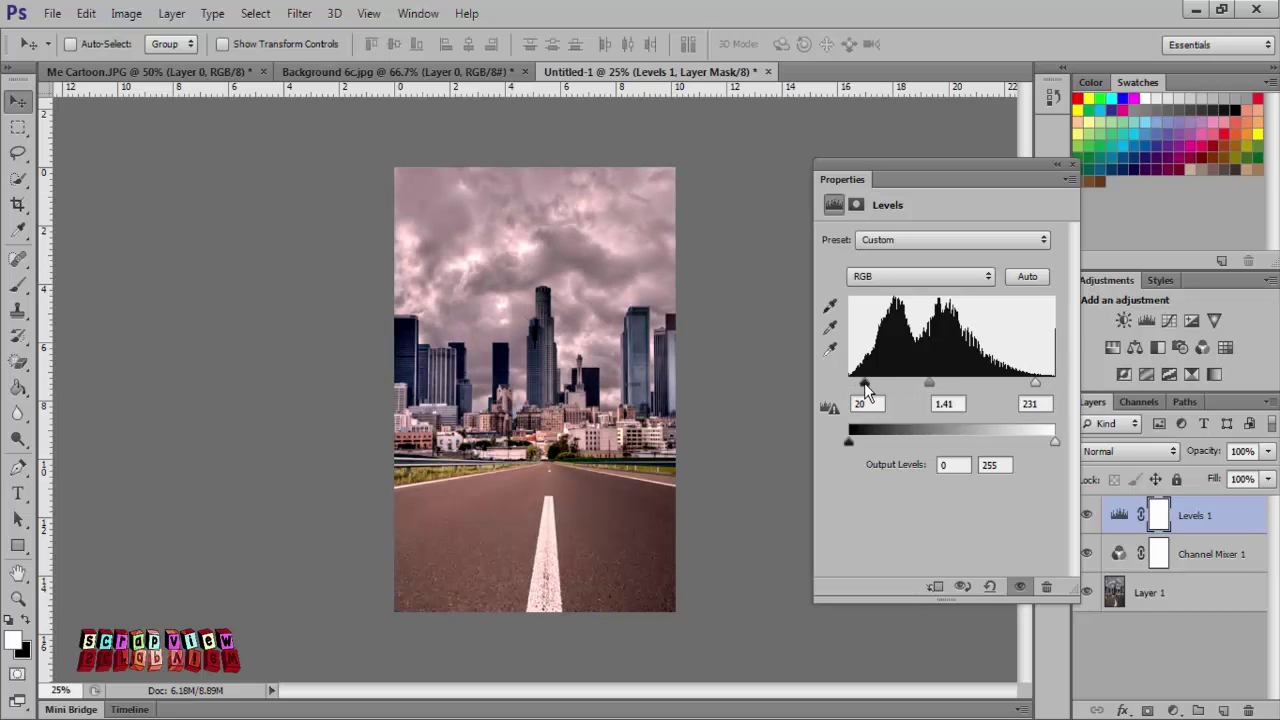
{"action": "left_click", "coordinate": [1069, 166]}
- Merge visible layers into Levels 1, close Background 6c.jpg unsaved, and show Me Cartoon.JPG
{"action": "right_click", "coordinate": [1176, 513]}
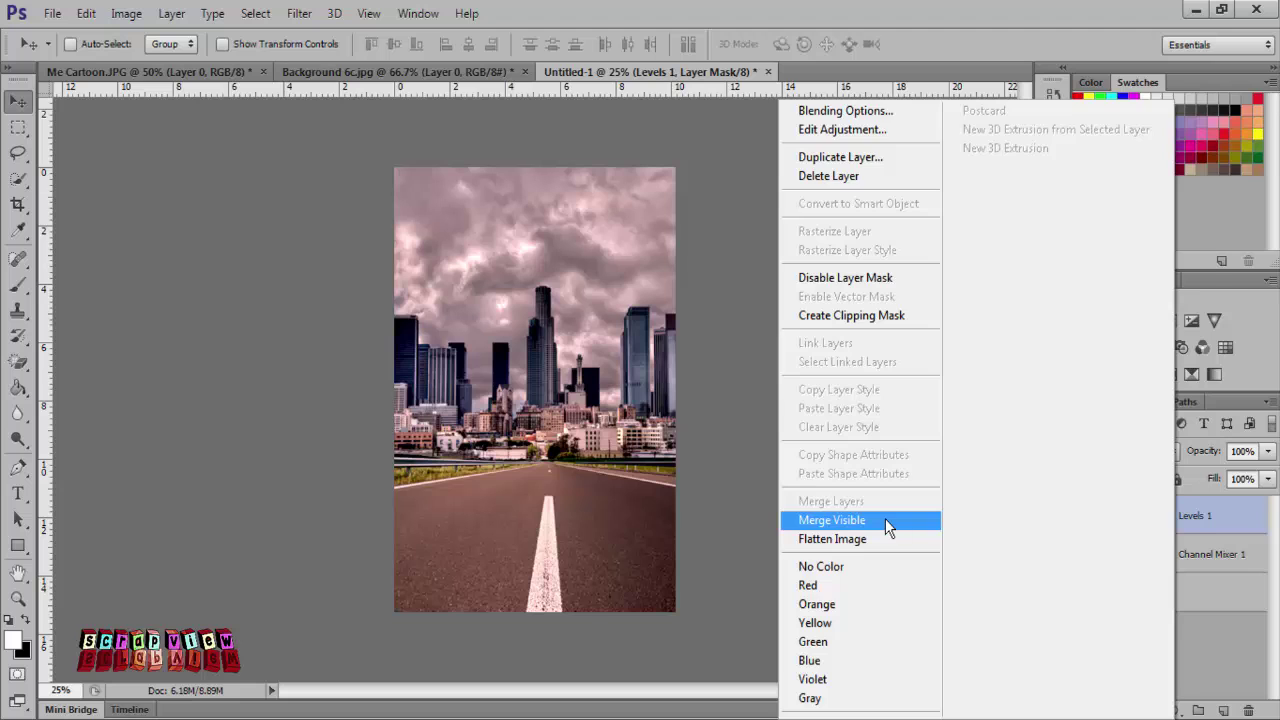
{"action": "left_click", "coordinate": [885, 518]}
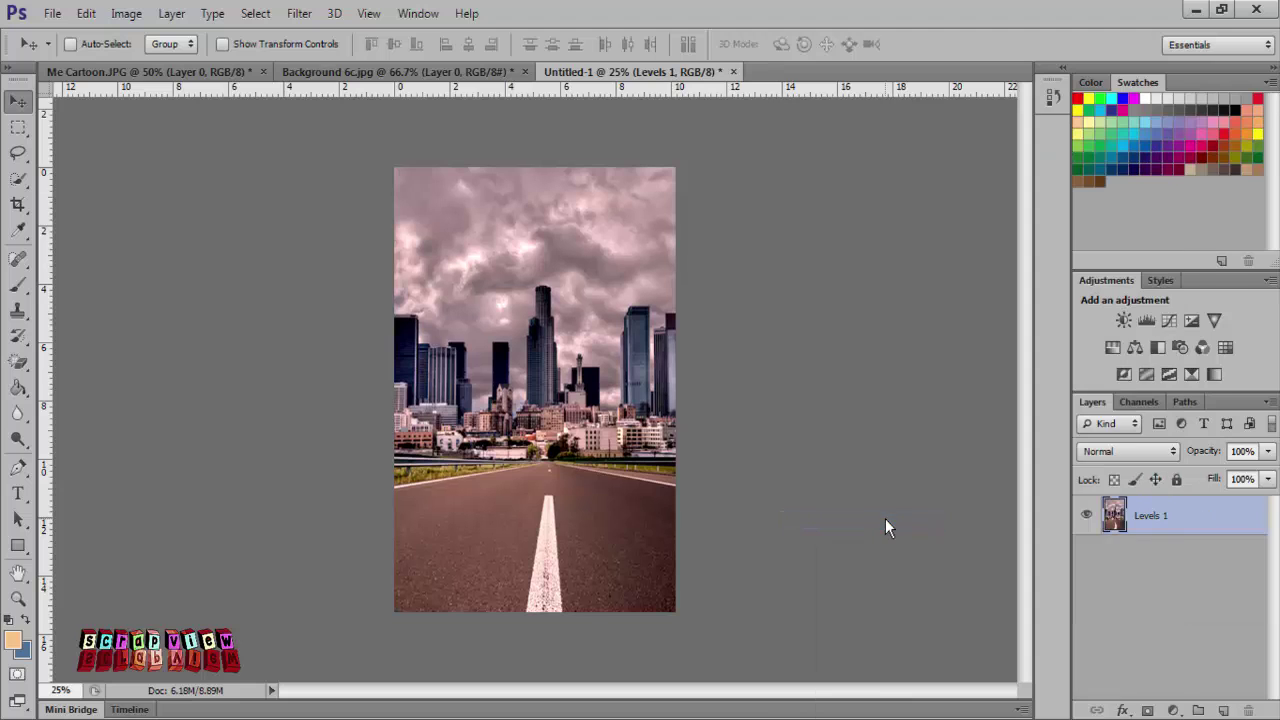
{"action": "left_click", "coordinate": [477, 74]}
{"action": "left_click", "coordinate": [525, 71]}
{"action": "left_click", "coordinate": [645, 290]}
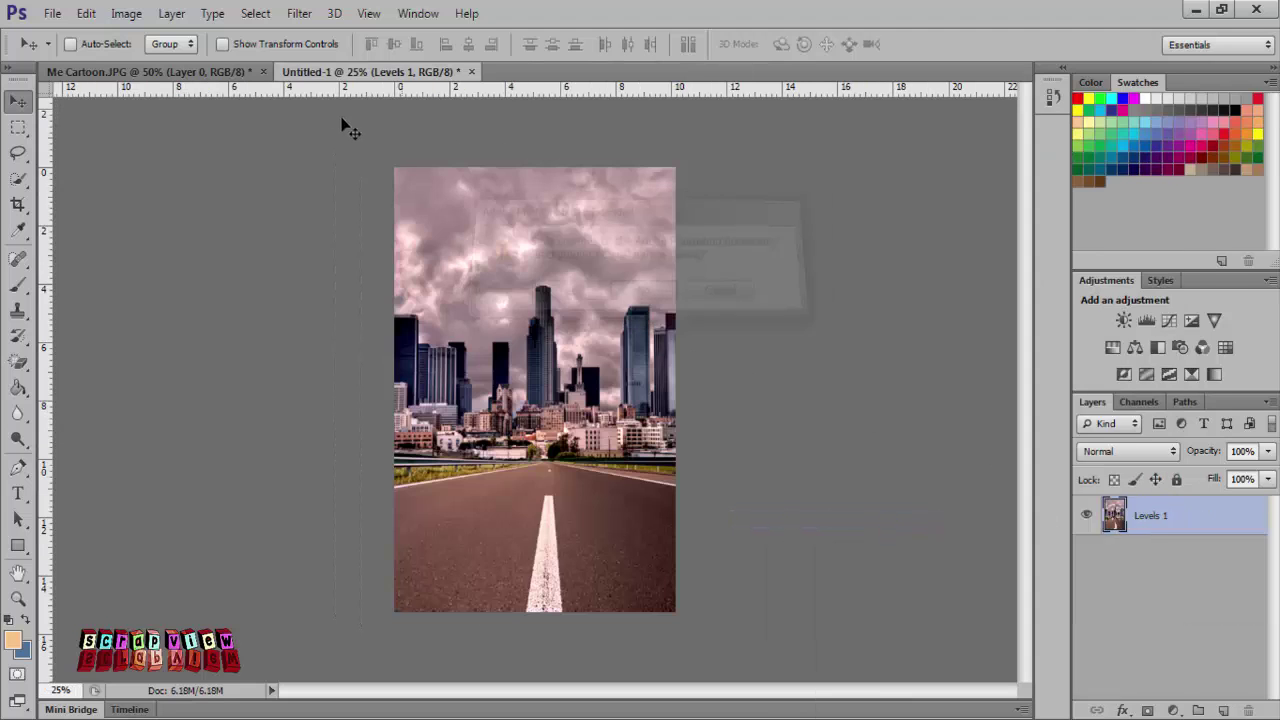
{"action": "left_click", "coordinate": [223, 72]}
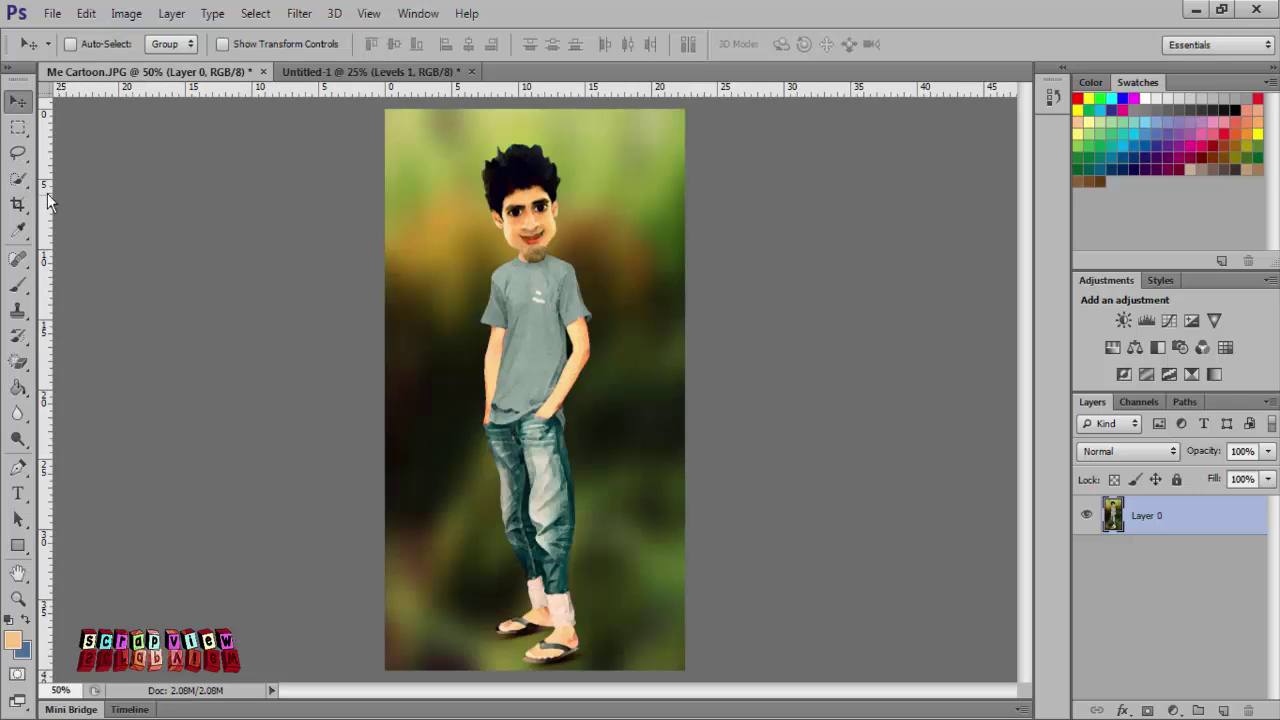
- Quick-select the cartoon figure's hair, face, neck and shirt
{"action": "left_click", "coordinate": [18, 178]}
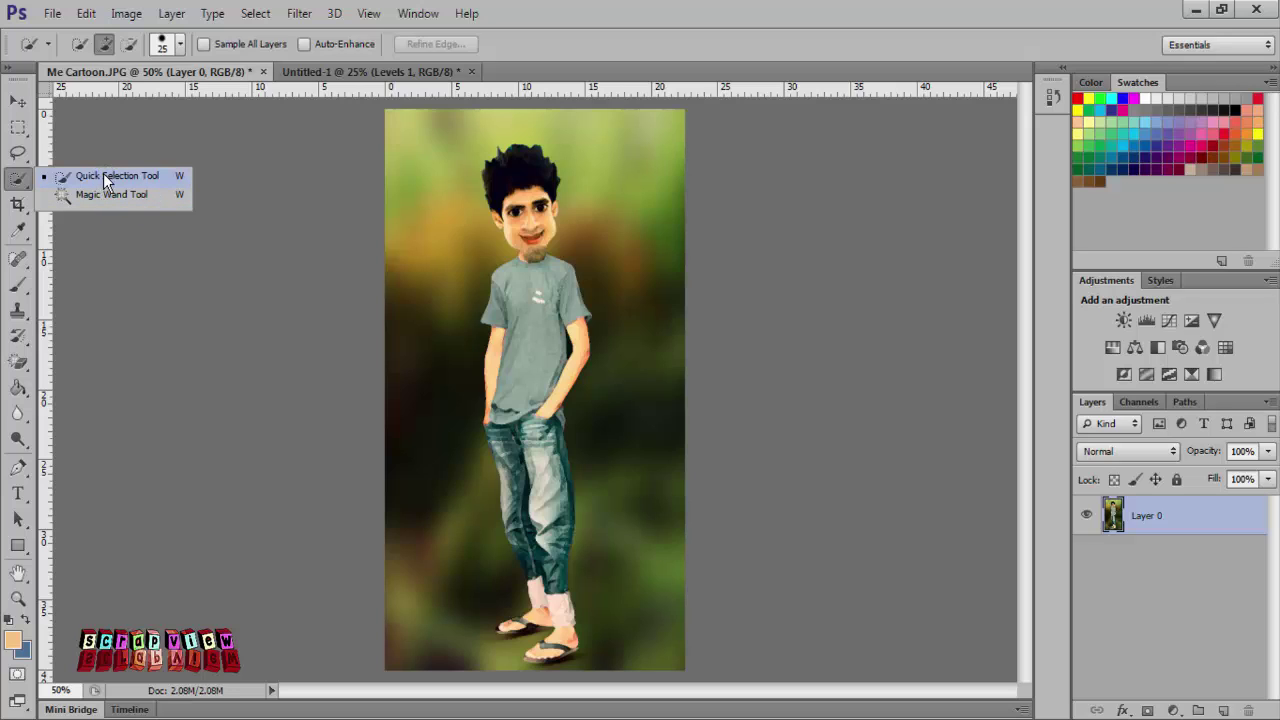
{"action": "left_click", "coordinate": [134, 181]}
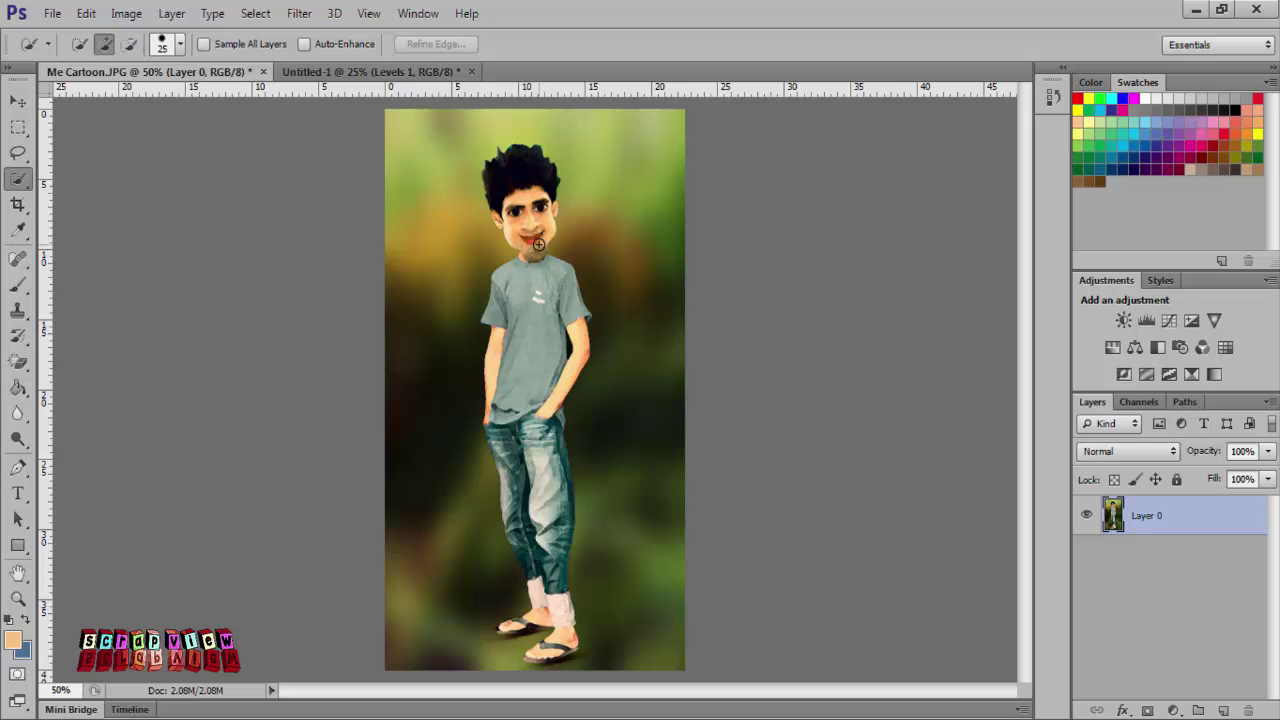
{"action": "scroll", "coordinate": [525, 239], "scroll_direction": "up", "scroll_amount": 1}
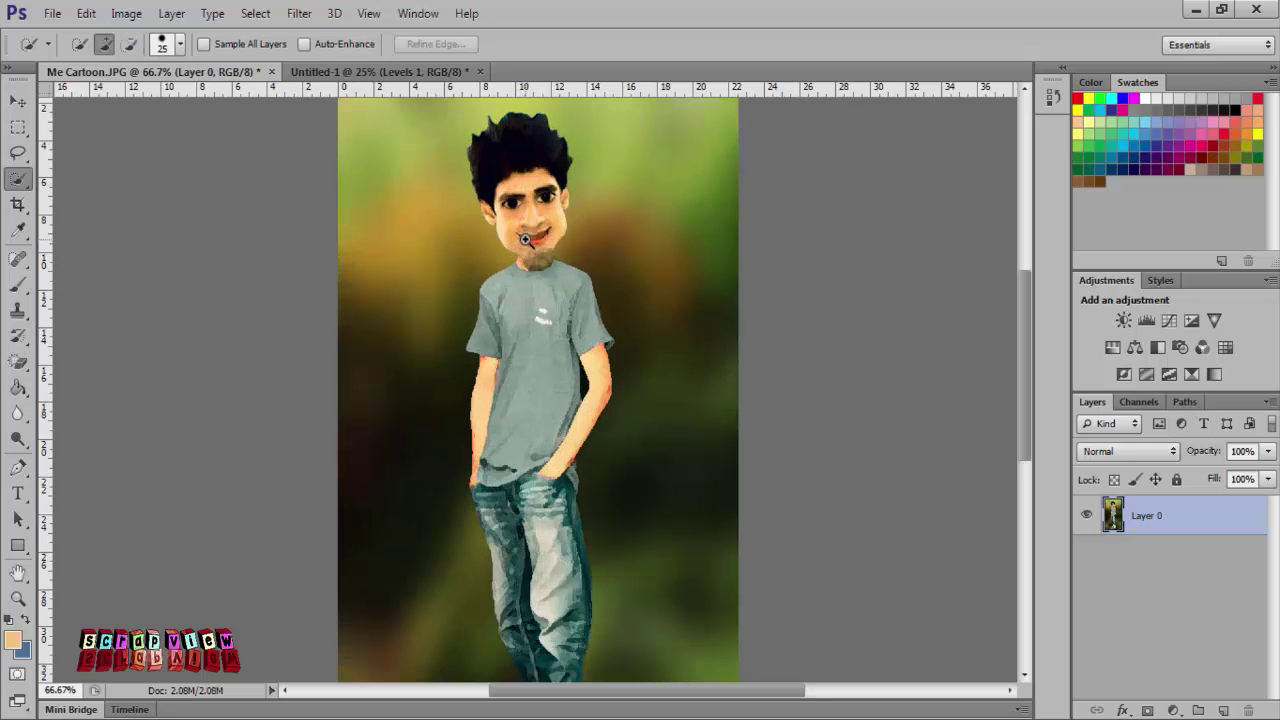
{"action": "scroll", "coordinate": [525, 239], "scroll_direction": "up", "scroll_amount": 1}
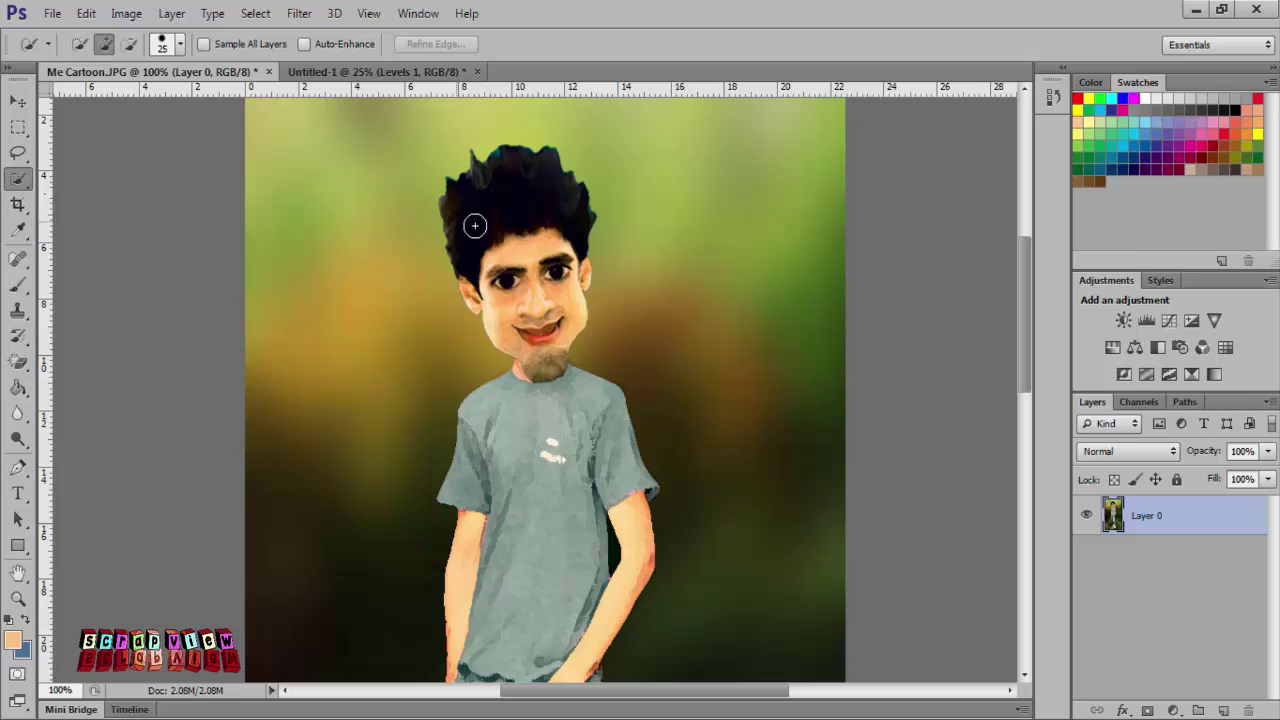
{"action": "left_click_drag", "start_coordinate": [504, 175], "coordinate": [537, 250]}
{"action": "left_click_drag", "start_coordinate": [552, 311], "coordinate": [491, 487]}
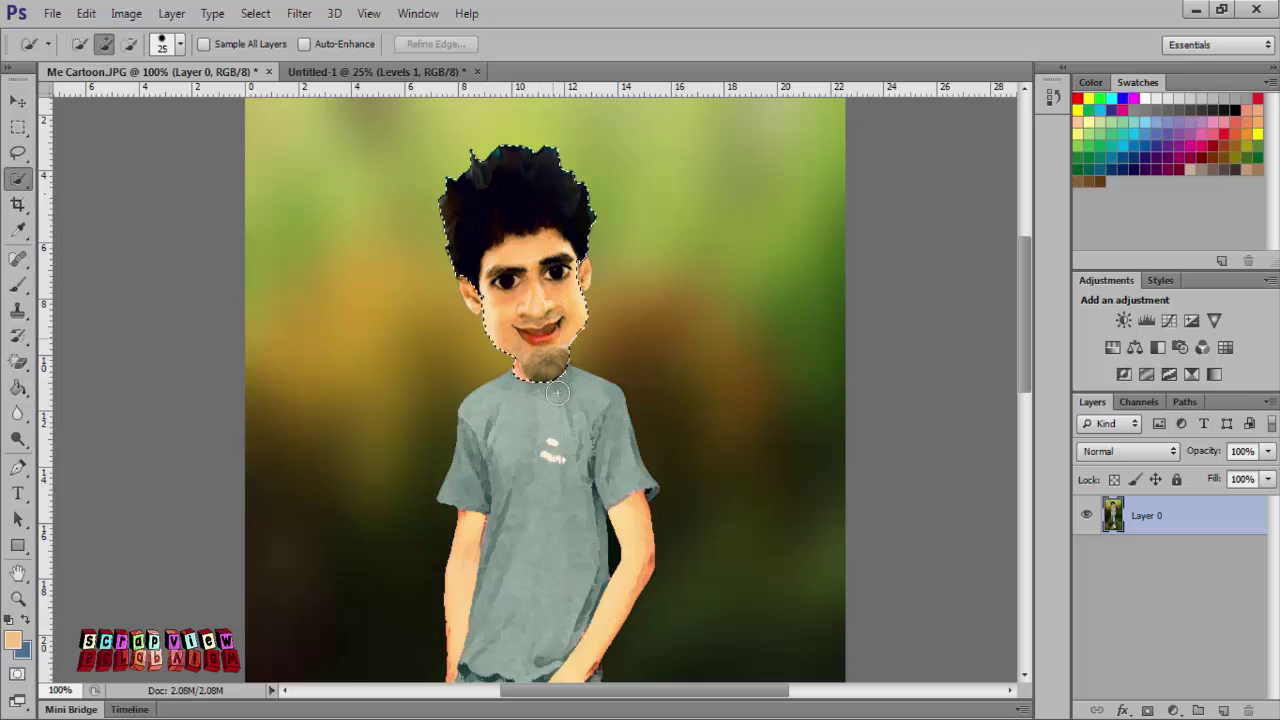
{"action": "left_click_drag", "start_coordinate": [571, 272], "coordinate": [566, 274]}
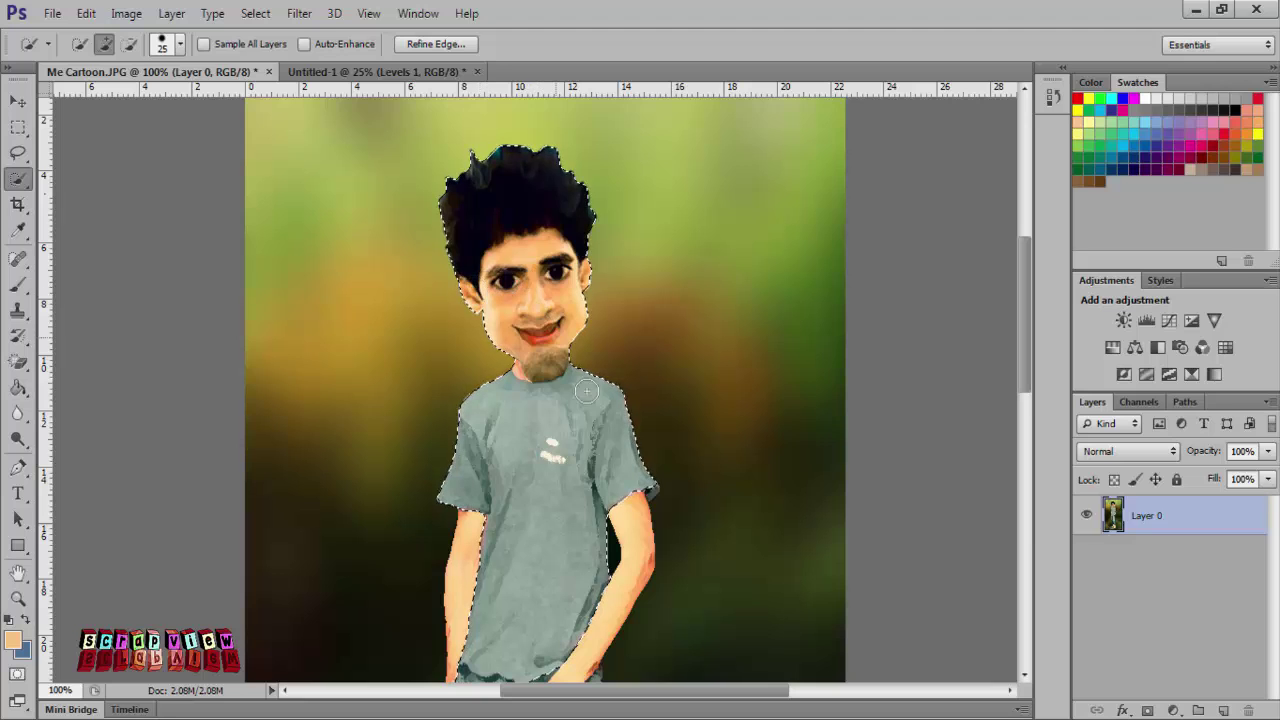
- Add the right arm, hand and jeans to the selection
{"action": "scroll", "coordinate": [478, 292], "scroll_direction": "down", "scroll_amount": 5}
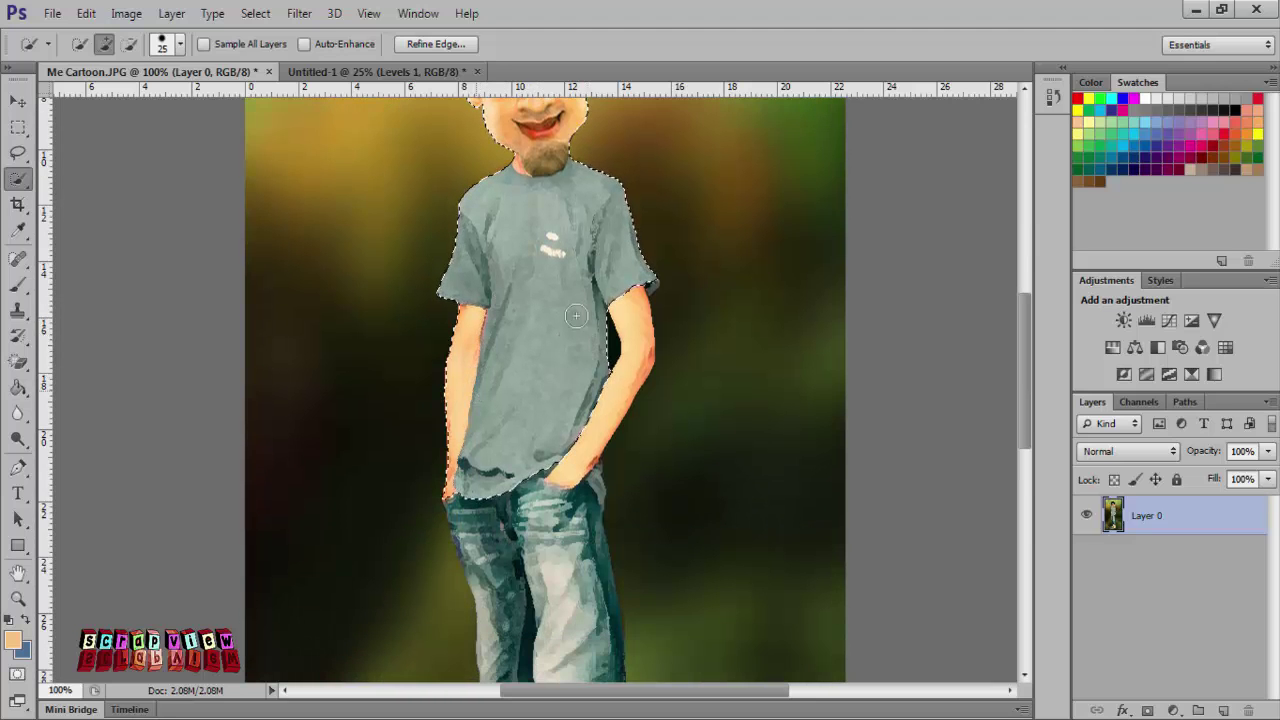
{"action": "left_click_drag", "start_coordinate": [576, 316], "coordinate": [615, 362]}
{"action": "scroll", "coordinate": [535, 427], "scroll_direction": "down", "scroll_amount": 5}
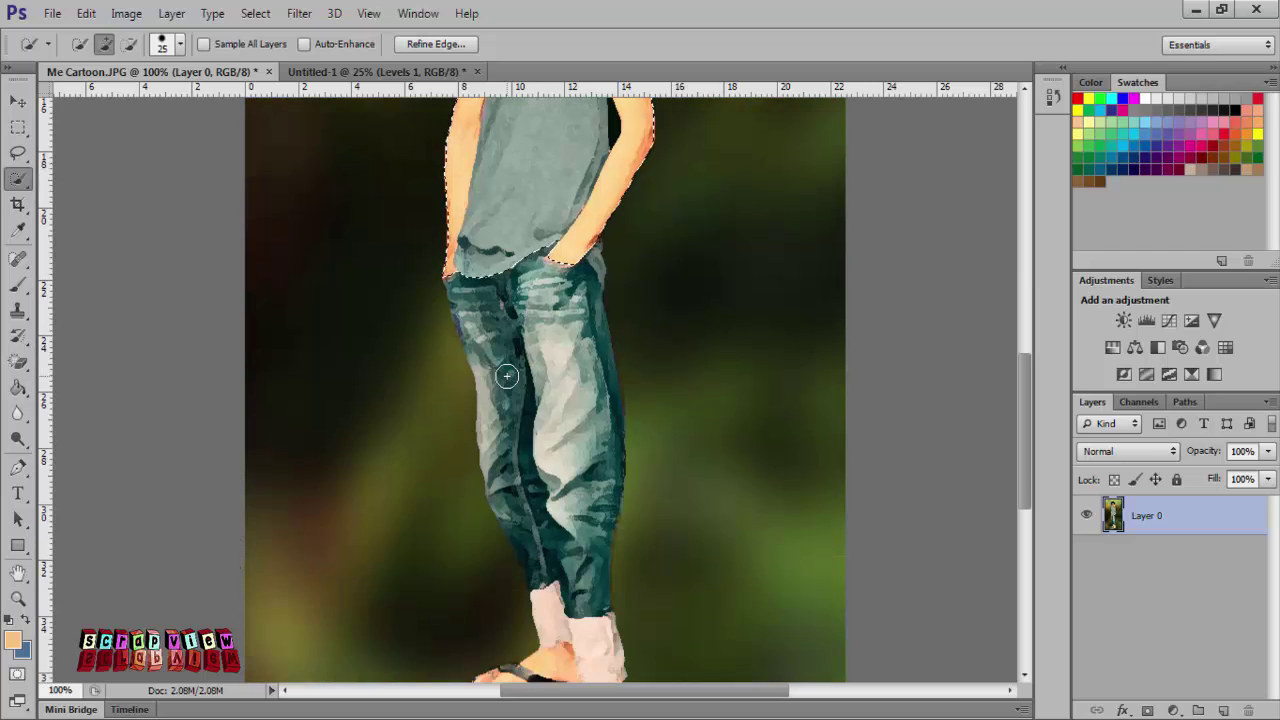
{"action": "left_click_drag", "start_coordinate": [534, 377], "coordinate": [583, 558]}
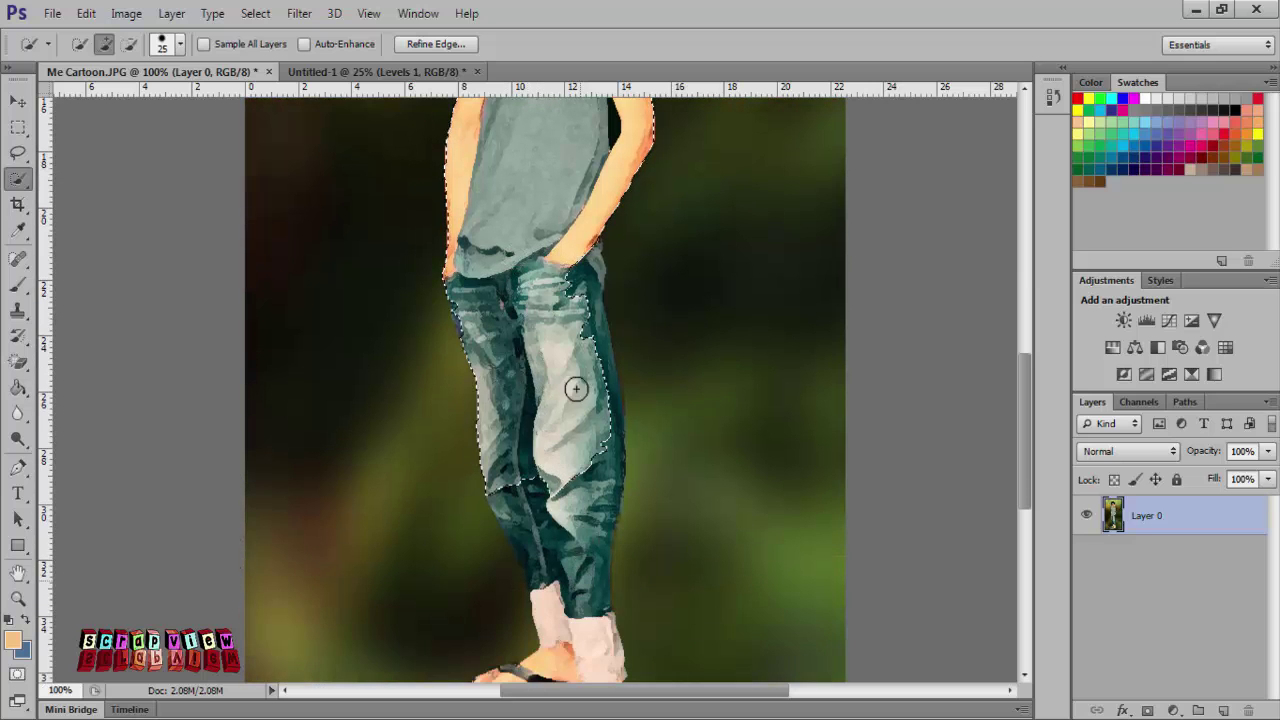
{"action": "left_click_drag", "start_coordinate": [576, 389], "coordinate": [577, 242]}
{"action": "scroll", "coordinate": [586, 341], "scroll_direction": "down", "scroll_amount": 3}
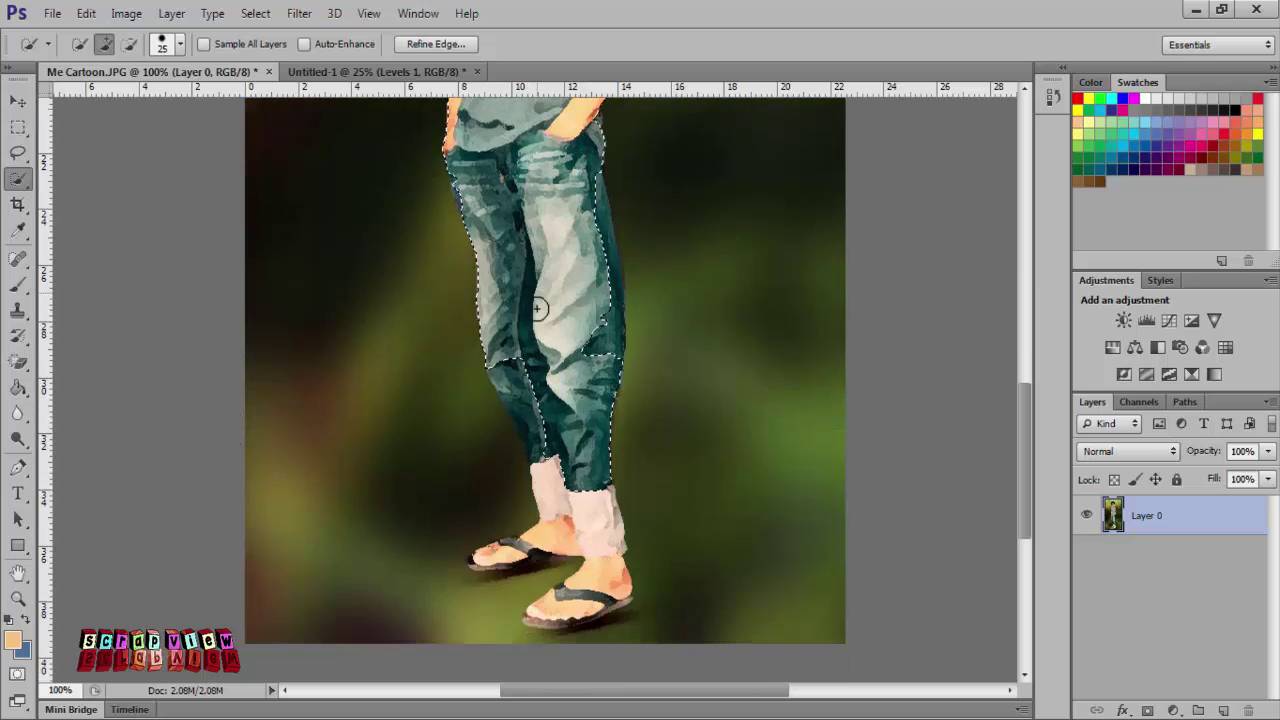
{"action": "left_click_drag", "start_coordinate": [588, 200], "coordinate": [596, 240]}
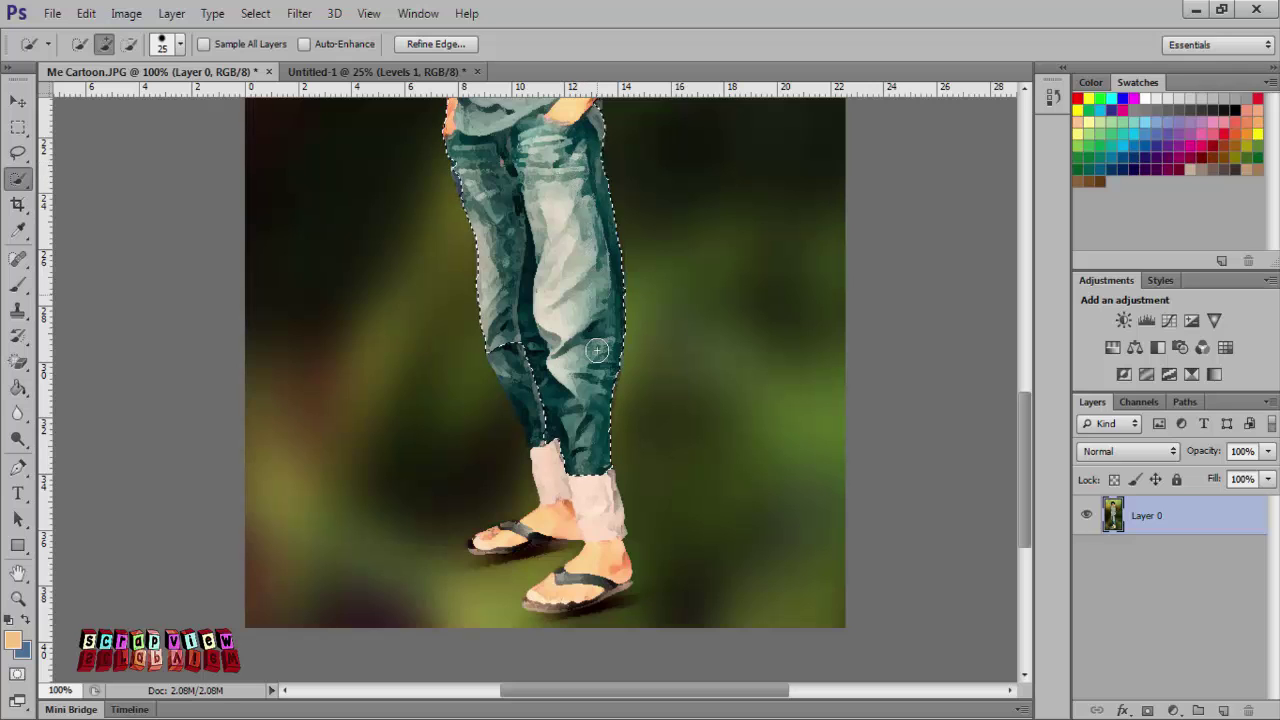
- Add the socks, right foot, and right sandal with its strap to the selection
{"action": "left_click_drag", "start_coordinate": [592, 564], "coordinate": [560, 465]}
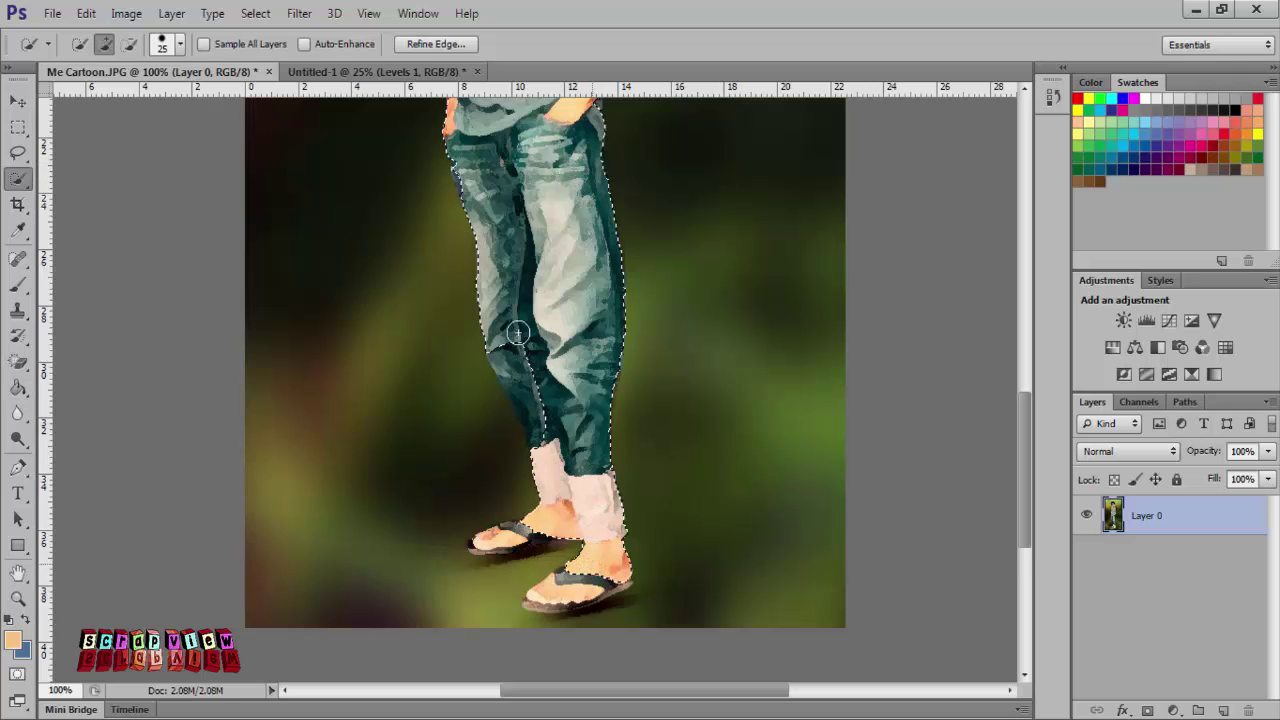
{"action": "scroll", "coordinate": [514, 316], "scroll_direction": "down", "scroll_amount": 1}
{"action": "scroll", "coordinate": [573, 376], "scroll_direction": "down", "scroll_amount": 3}
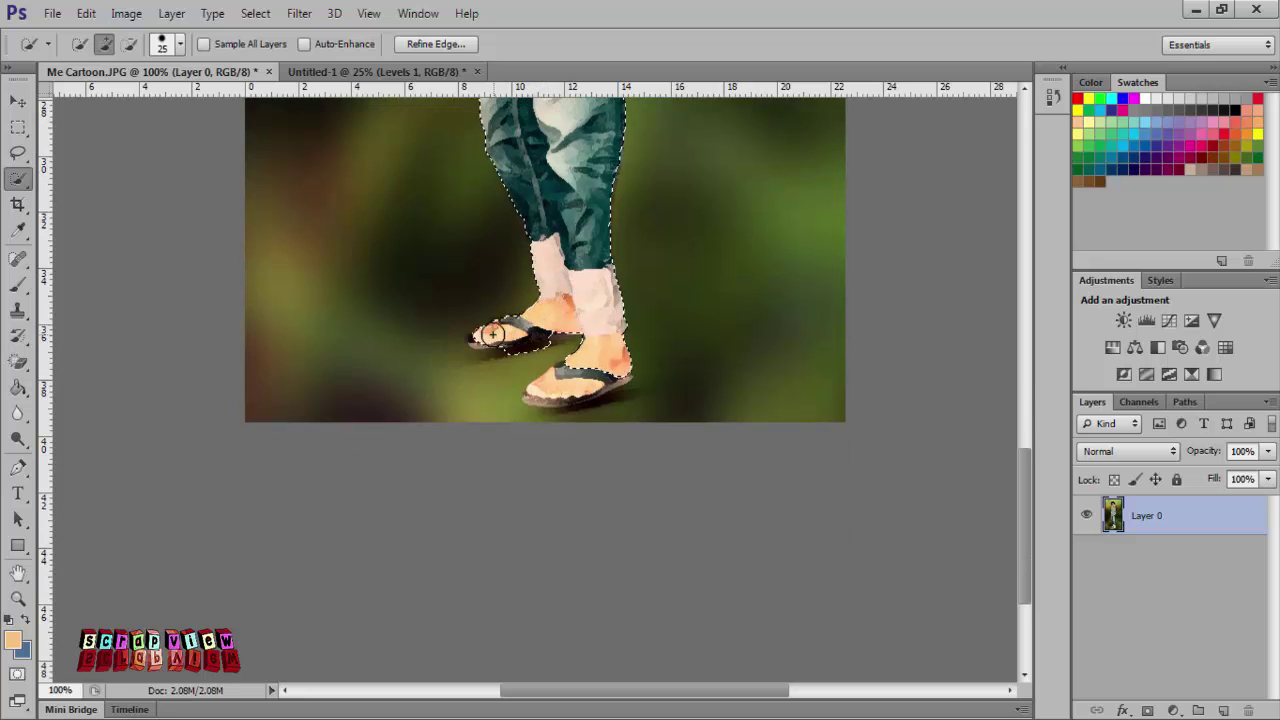
{"action": "left_click_drag", "start_coordinate": [492, 334], "coordinate": [575, 379]}
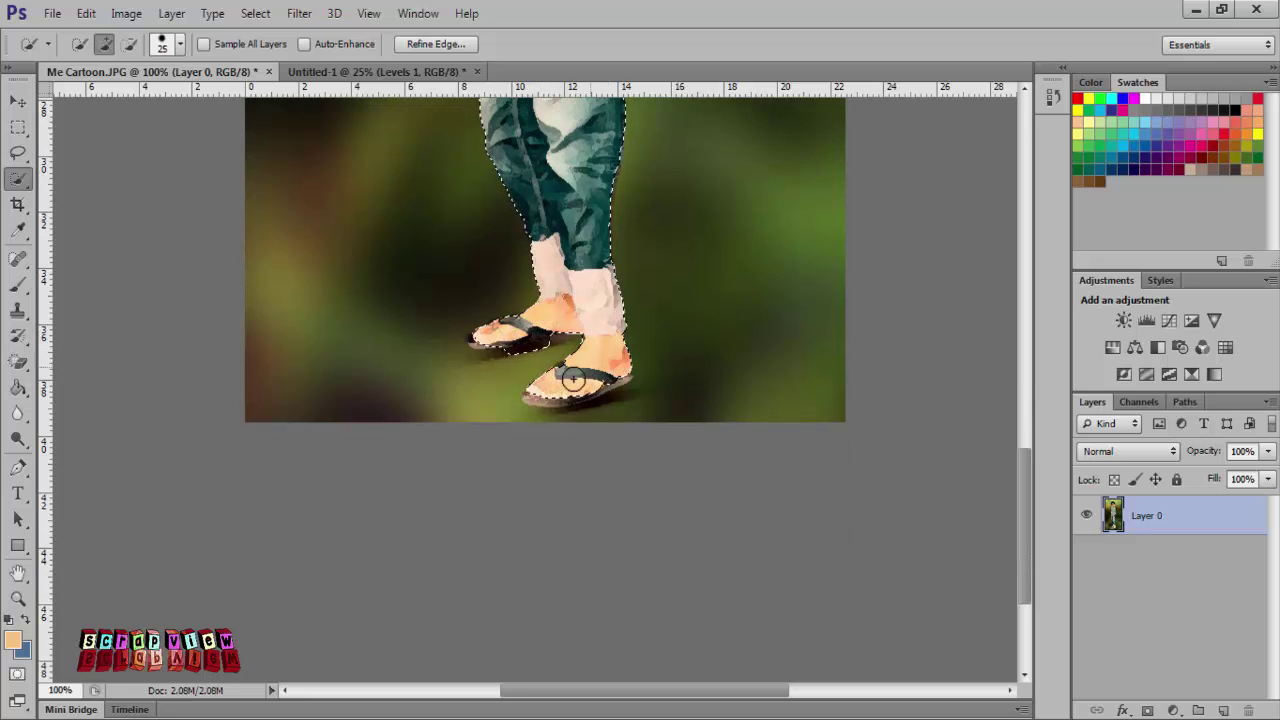
{"action": "left_click_drag", "start_coordinate": [578, 391], "coordinate": [556, 412]}
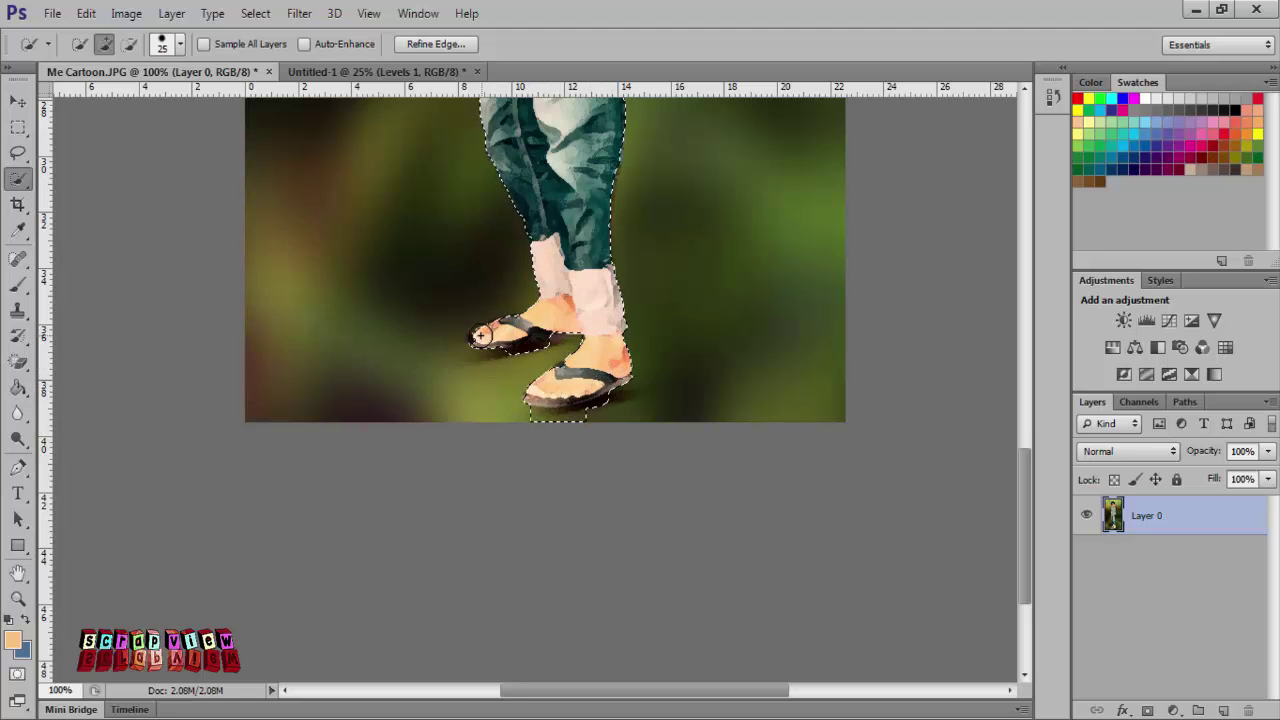
{"action": "scroll", "coordinate": [536, 331], "scroll_direction": "up", "scroll_amount": 2}
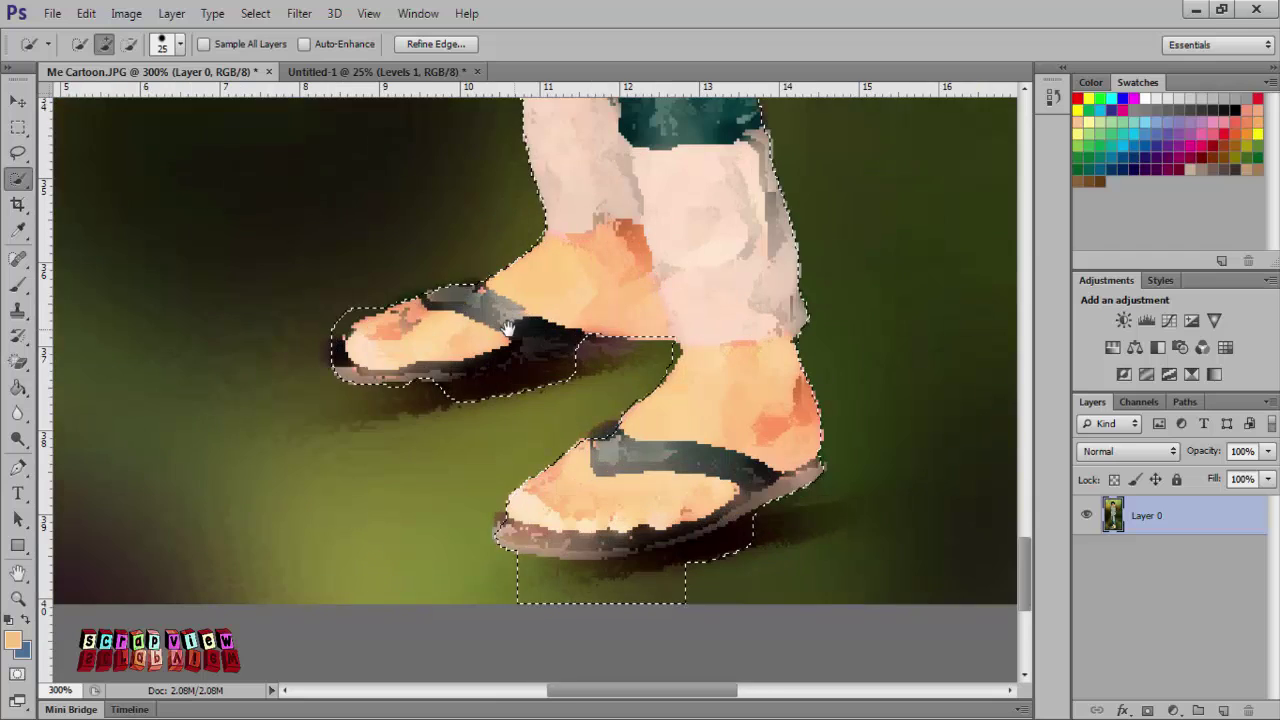
- Add the left sandal strap and subtract the background below the right sandal
{"action": "left_click_drag", "start_coordinate": [485, 304], "coordinate": [440, 312]}
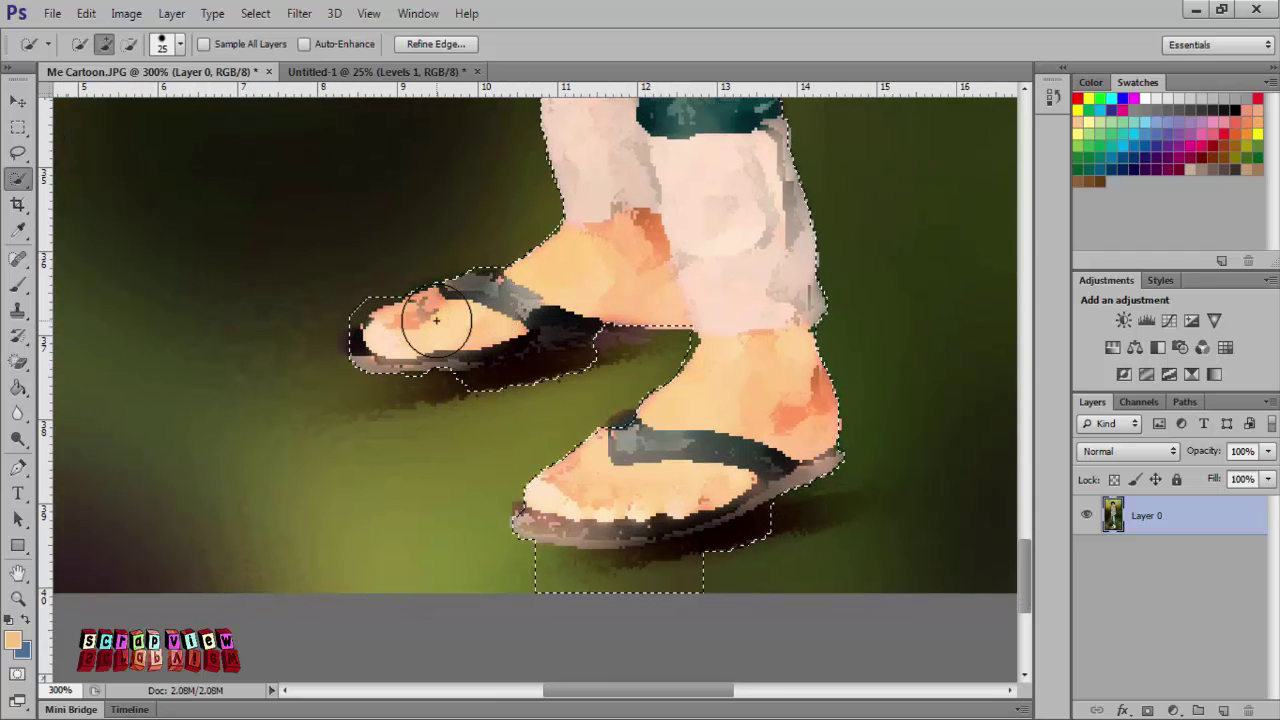
{"action": "scroll", "coordinate": [650, 360], "scroll_direction": "down", "scroll_amount": 2}
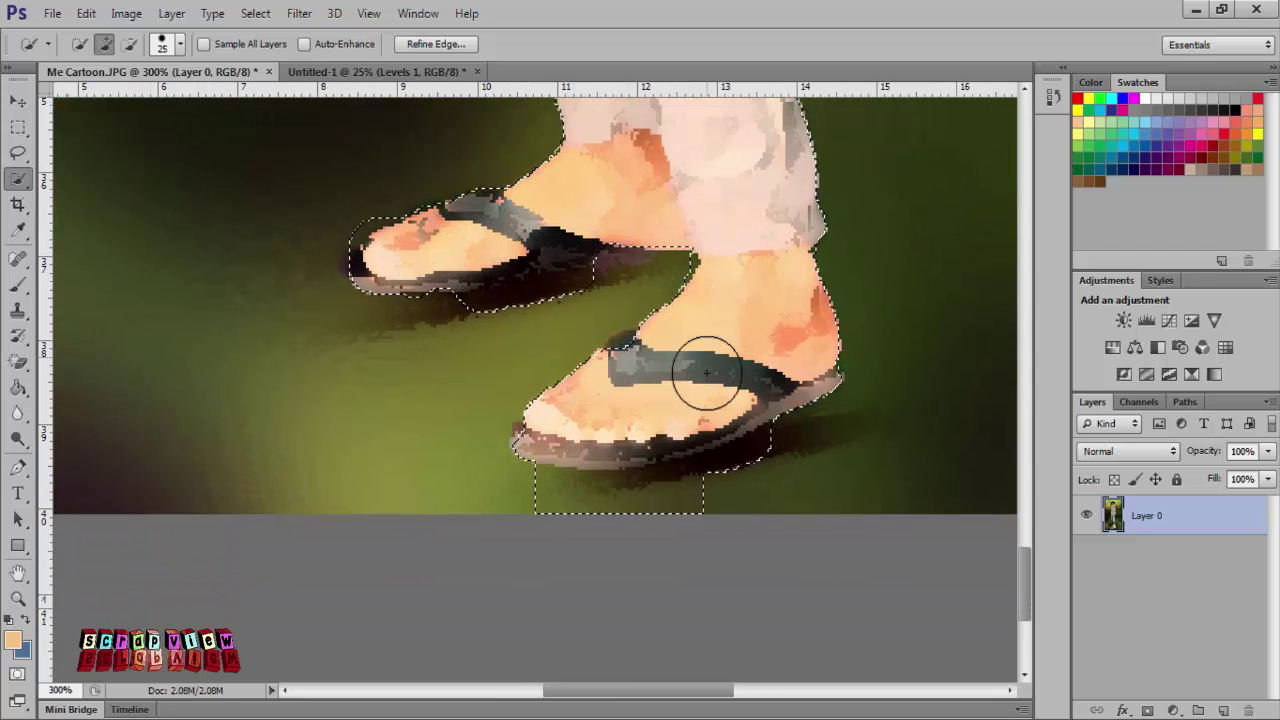
{"action": "scroll", "coordinate": [700, 370], "scroll_direction": "down", "scroll_amount": 2}
{"action": "left_click", "coordinate": [130, 44]}
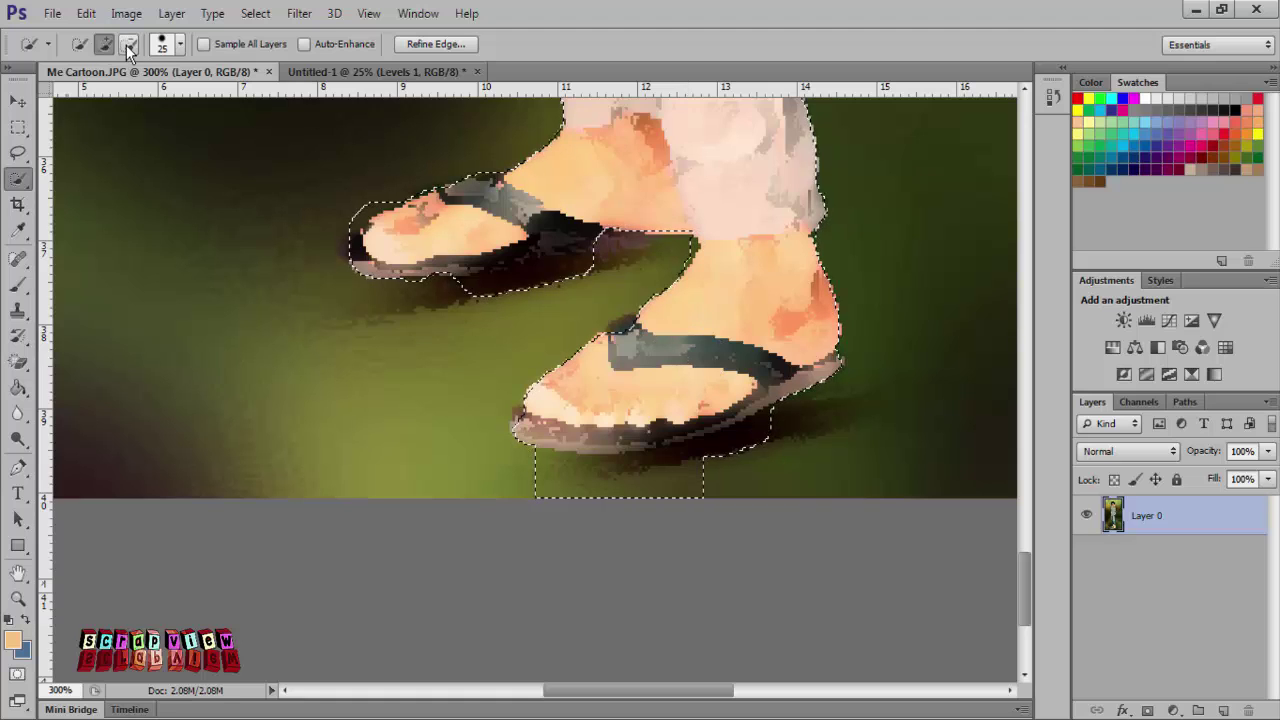
{"action": "mouse_move", "coordinate": [703, 483]}
{"action": "left_mouse_down"}
{"action": "mouse_move", "coordinate": [771, 451]}
{"action": "mouse_move", "coordinate": [674, 491]}
{"action": "mouse_move", "coordinate": [497, 486]}
{"action": "left_mouse_up"}
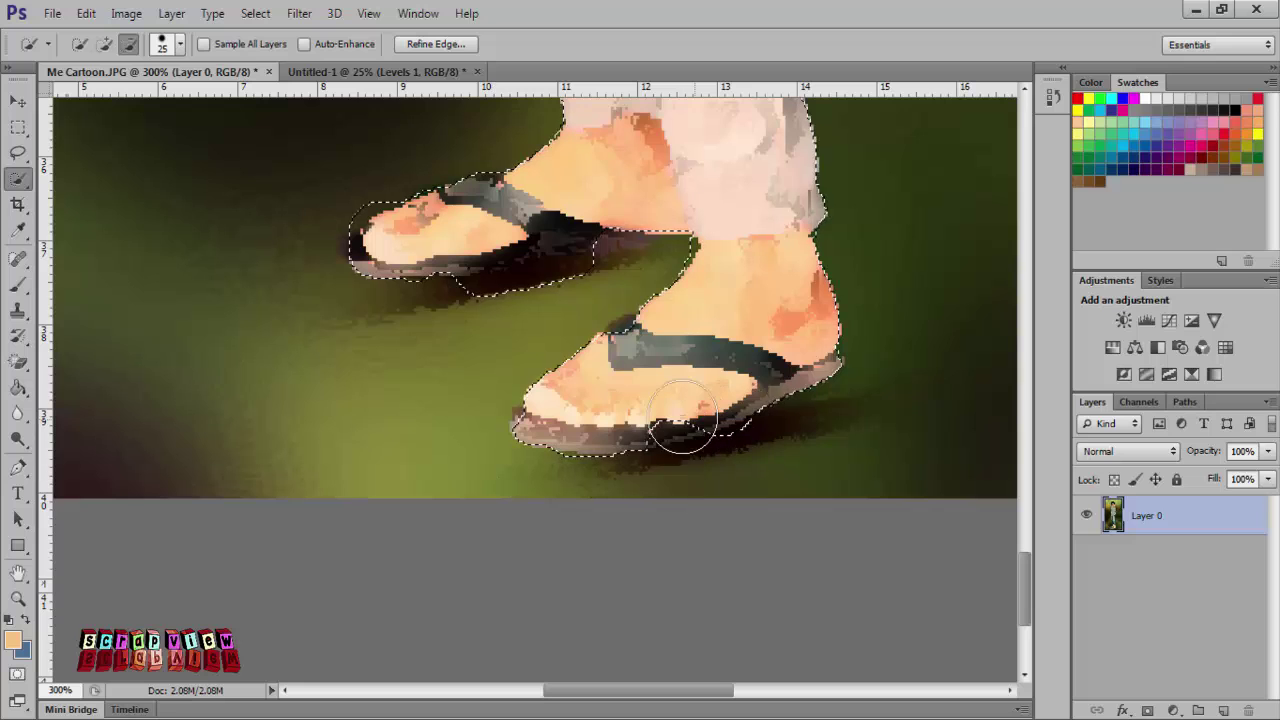
{"action": "left_click_drag", "start_coordinate": [666, 391], "coordinate": [668, 380]}
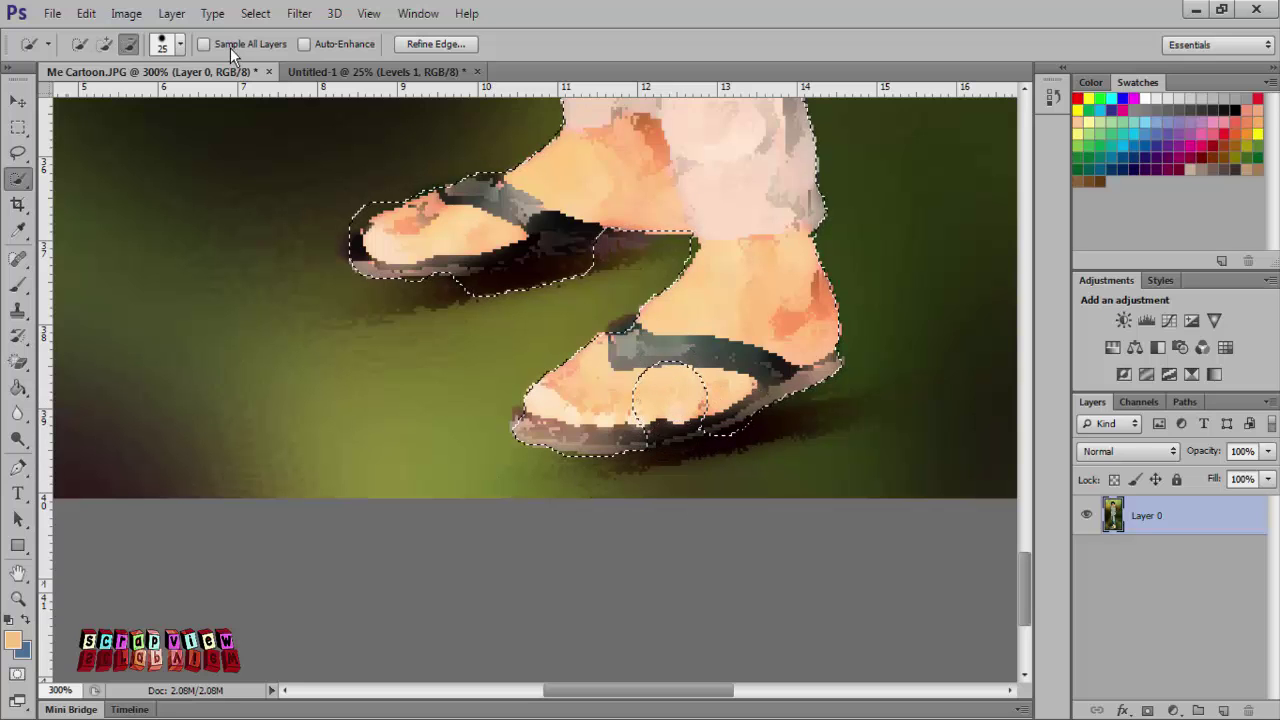
- Shrink the brush to 15 then 9 px and subtract the background between the feet
{"action": "left_click", "coordinate": [105, 44]}
{"action": "left_click", "coordinate": [180, 44]}
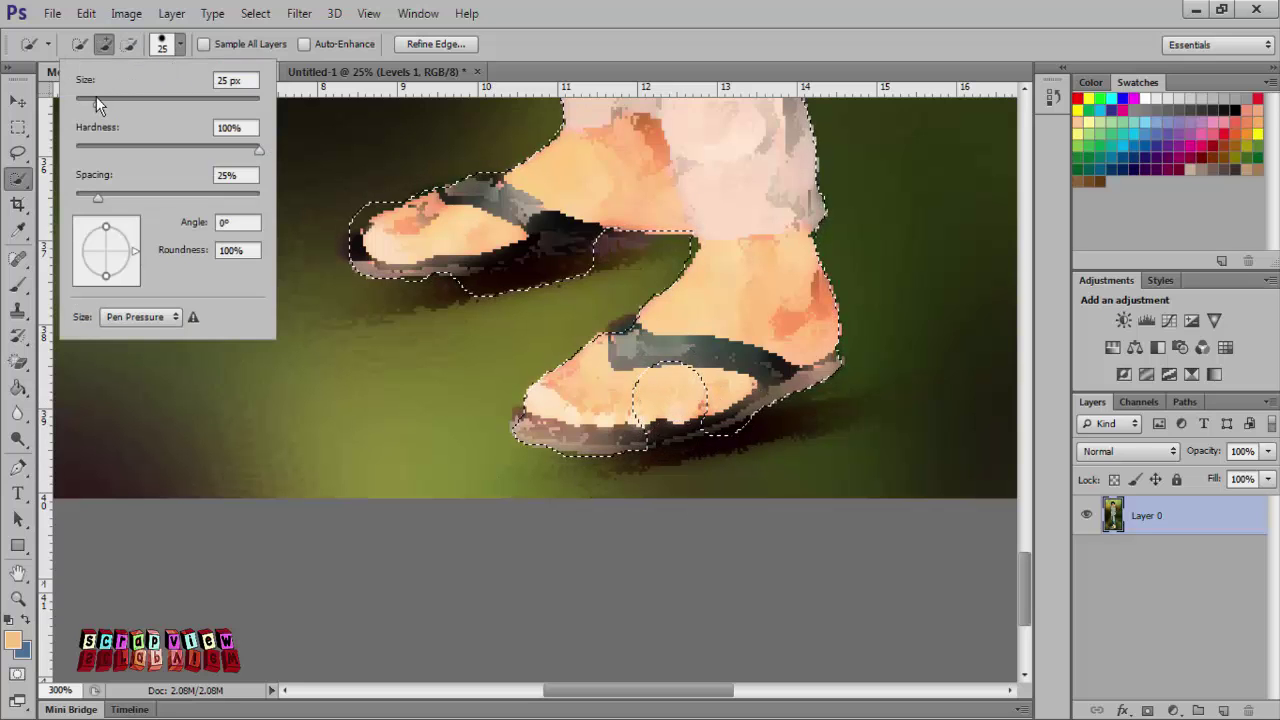
{"action": "left_click_drag", "start_coordinate": [96, 97], "coordinate": [88, 97]}
{"action": "left_click", "coordinate": [645, 390]}
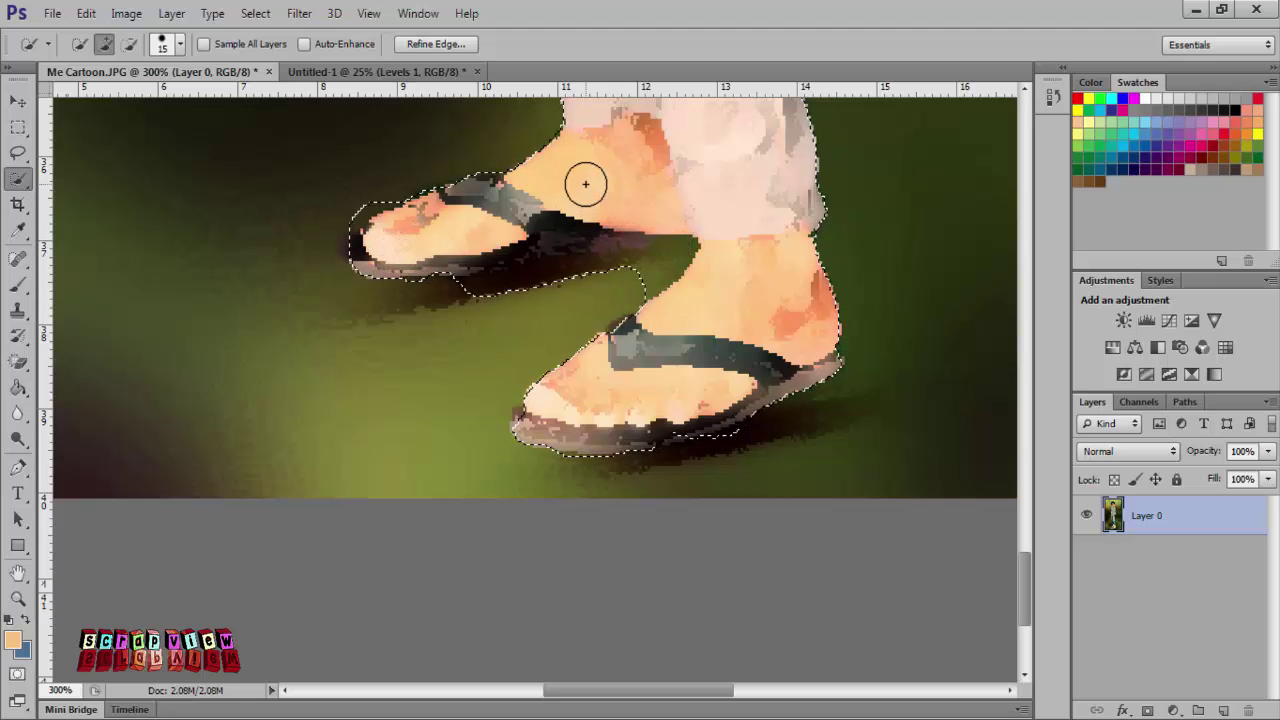
{"action": "left_click", "coordinate": [130, 44]}
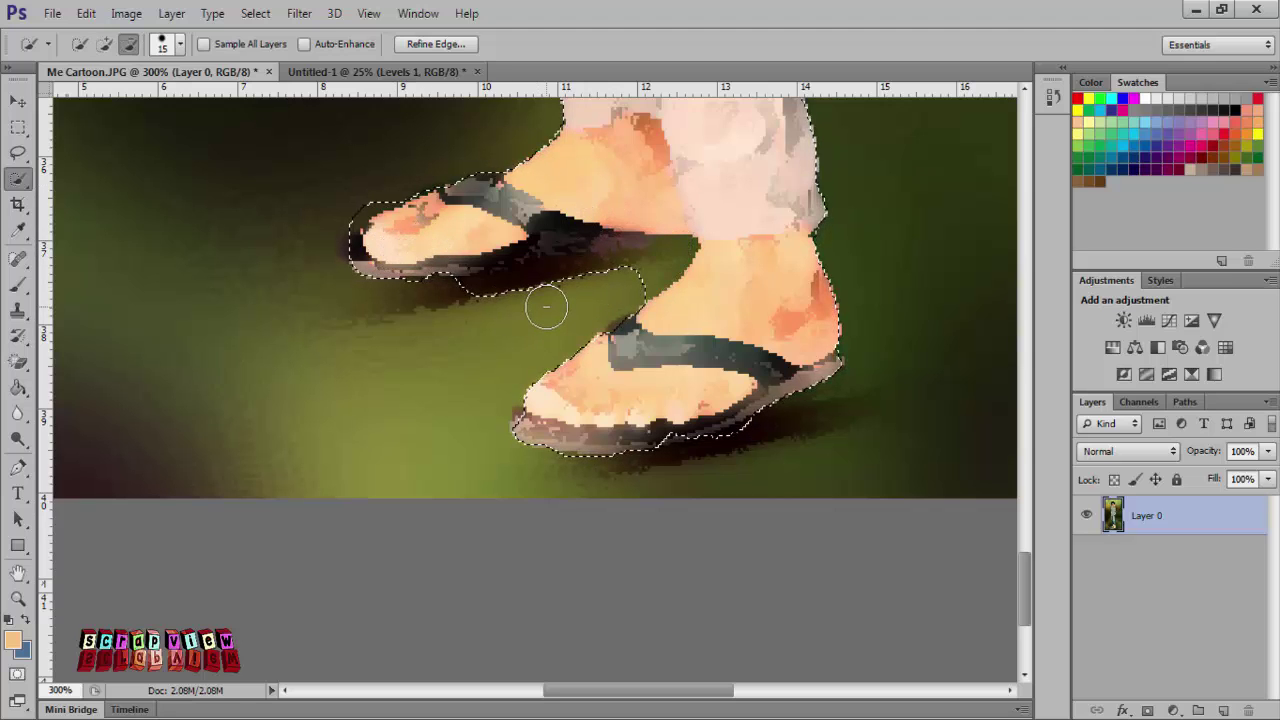
{"action": "key", "text": "bracketleft"}
{"action": "key", "text": "bracketleft"}
{"action": "mouse_move", "coordinate": [577, 297]}
{"action": "left_mouse_down"}
{"action": "mouse_move", "coordinate": [636, 280]}
{"action": "mouse_move", "coordinate": [571, 271]}
{"action": "mouse_move", "coordinate": [508, 285]}
{"action": "left_mouse_up"}
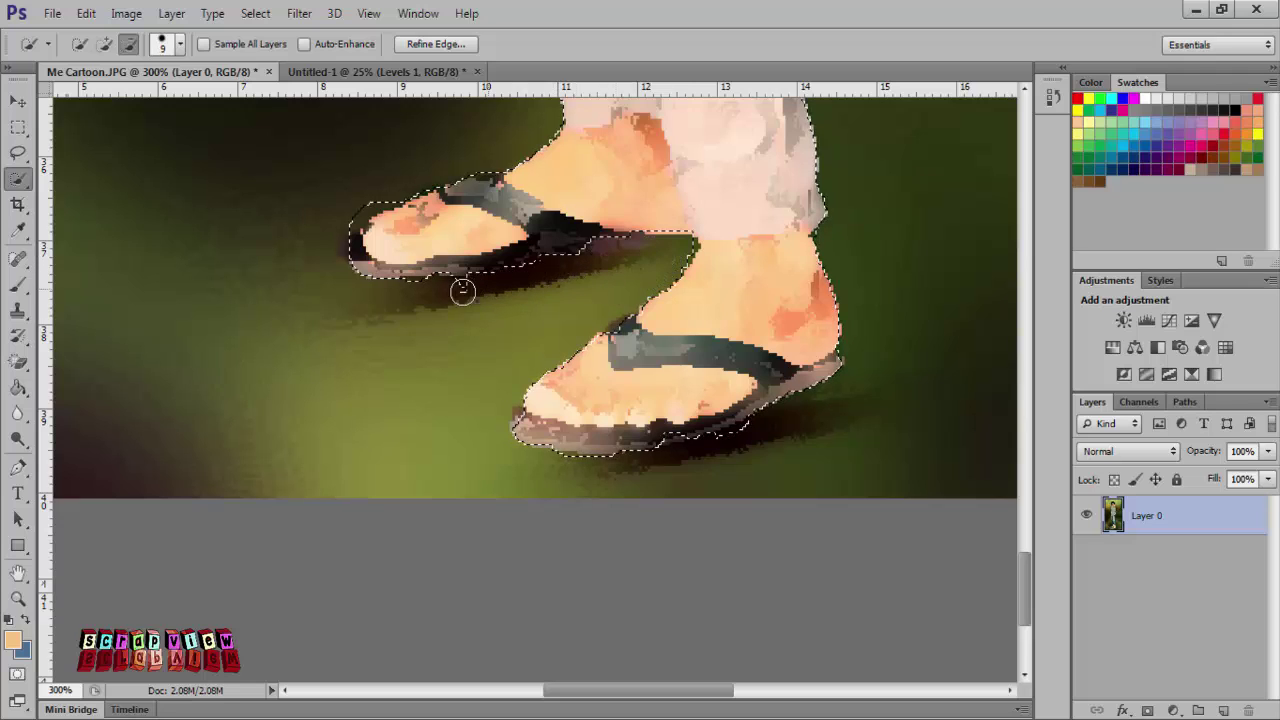
{"action": "scroll", "coordinate": [651, 346], "scroll_direction": "up", "scroll_amount": 3}
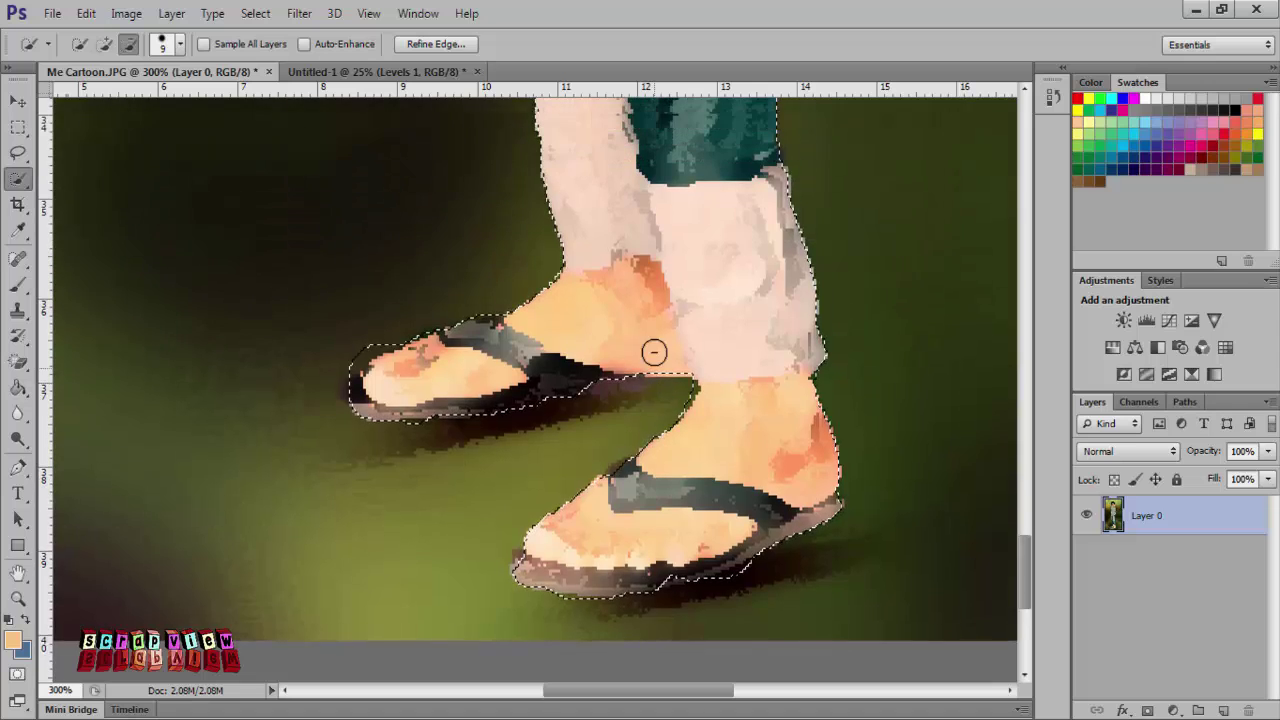
{"action": "scroll", "coordinate": [654, 352], "scroll_direction": "up", "scroll_amount": 2}
{"action": "scroll", "coordinate": [654, 352], "scroll_direction": "up", "scroll_amount": 3}
{"action": "scroll", "coordinate": [654, 352], "scroll_direction": "up", "scroll_amount": 3}
{"action": "scroll", "coordinate": [654, 352], "scroll_direction": "up", "scroll_amount": 3}
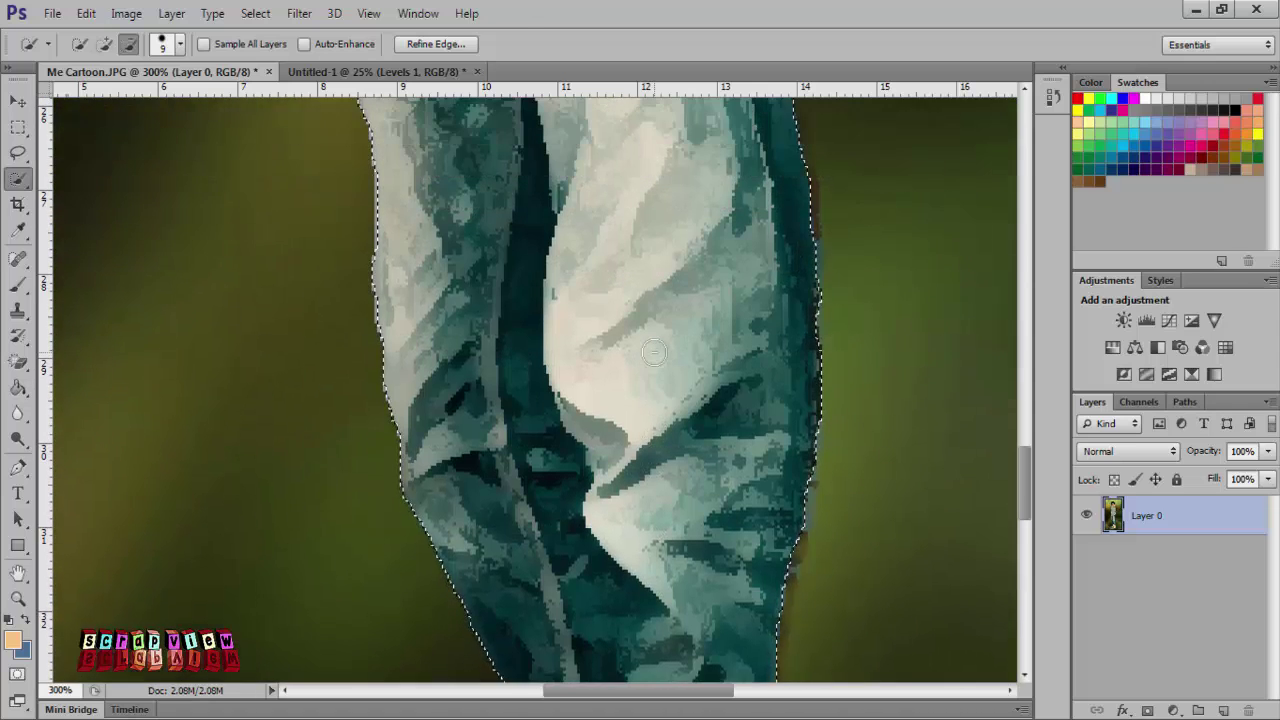
{"action": "scroll", "coordinate": [654, 352], "scroll_direction": "up", "scroll_amount": 3}
{"action": "scroll", "coordinate": [654, 352], "scroll_direction": "up", "scroll_amount": 3}
{"action": "scroll", "coordinate": [654, 352], "scroll_direction": "up", "scroll_amount": 3}
{"action": "scroll", "coordinate": [654, 352], "scroll_direction": "up", "scroll_amount": 3}
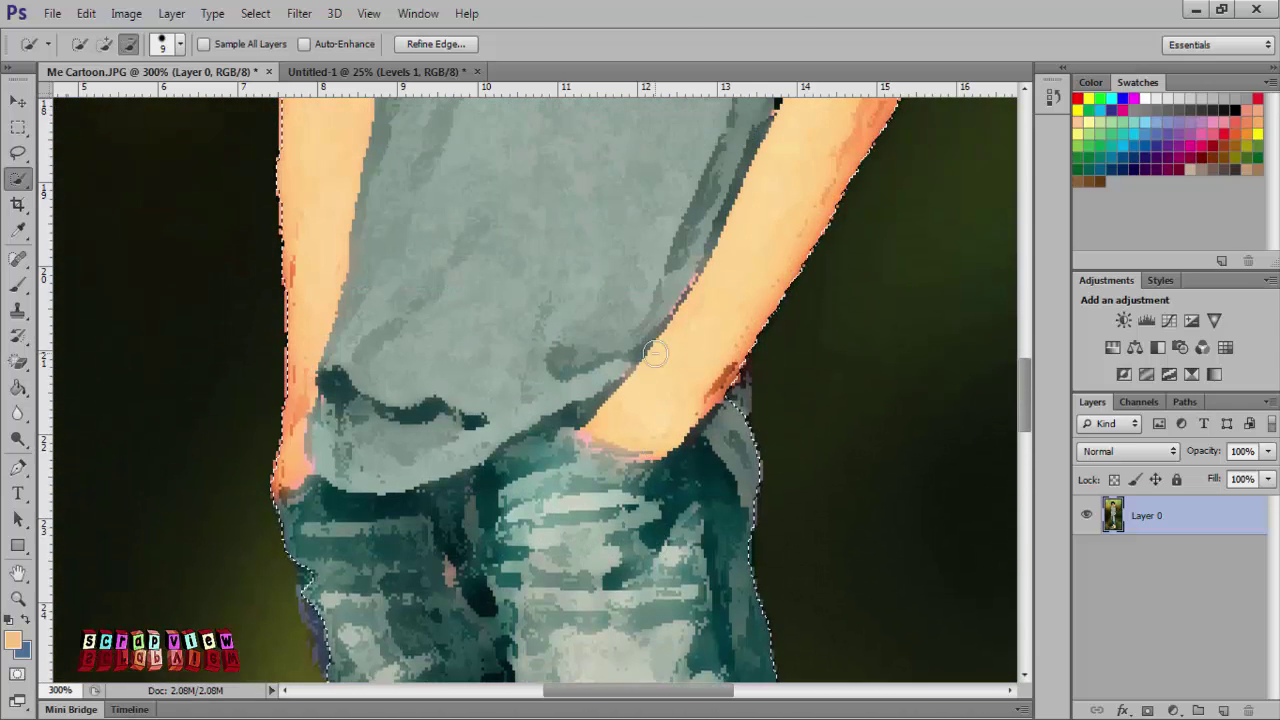
{"action": "scroll", "coordinate": [655, 353], "scroll_direction": "up", "scroll_amount": 3}
{"action": "left_click", "coordinate": [655, 353], "text": "alt"}
{"action": "left_click", "coordinate": [586, 345], "text": "alt"}
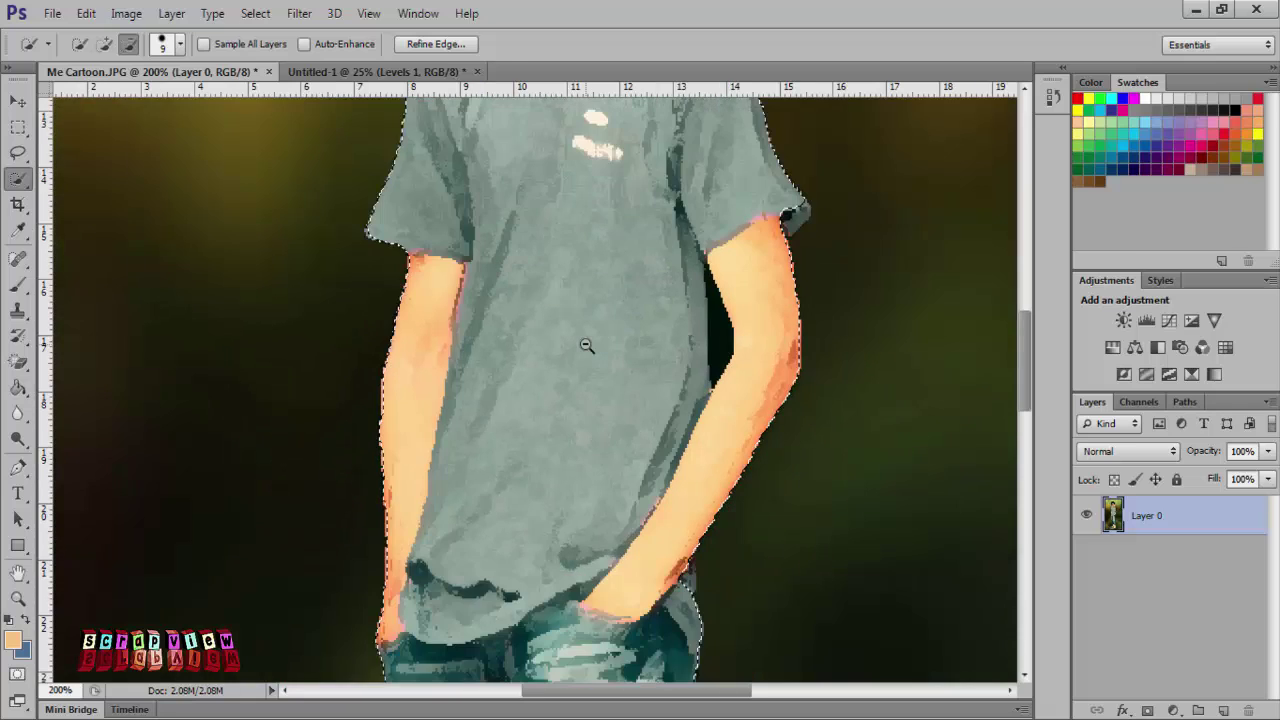
{"action": "left_click", "coordinate": [586, 345], "text": "alt"}
- Feather the cartoon figure's selection with a 0.6-pixel radius
{"action": "right_click", "coordinate": [577, 309]}
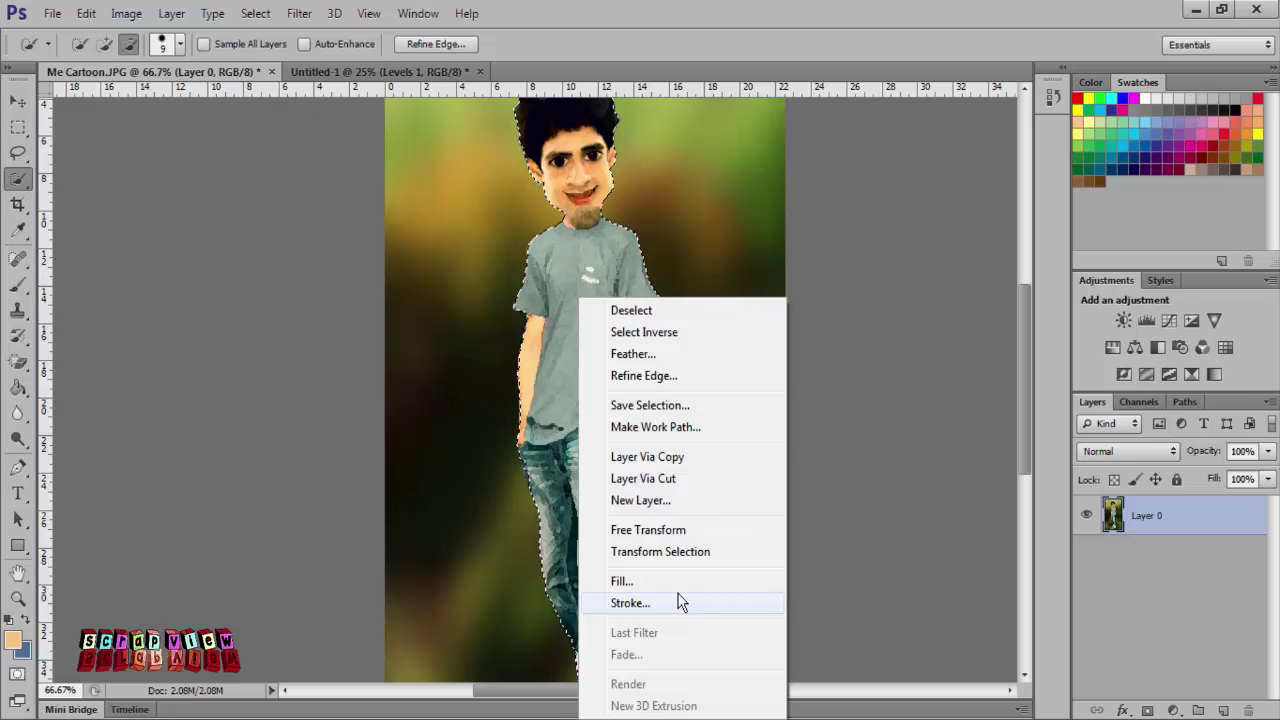
{"action": "left_click", "coordinate": [684, 353]}
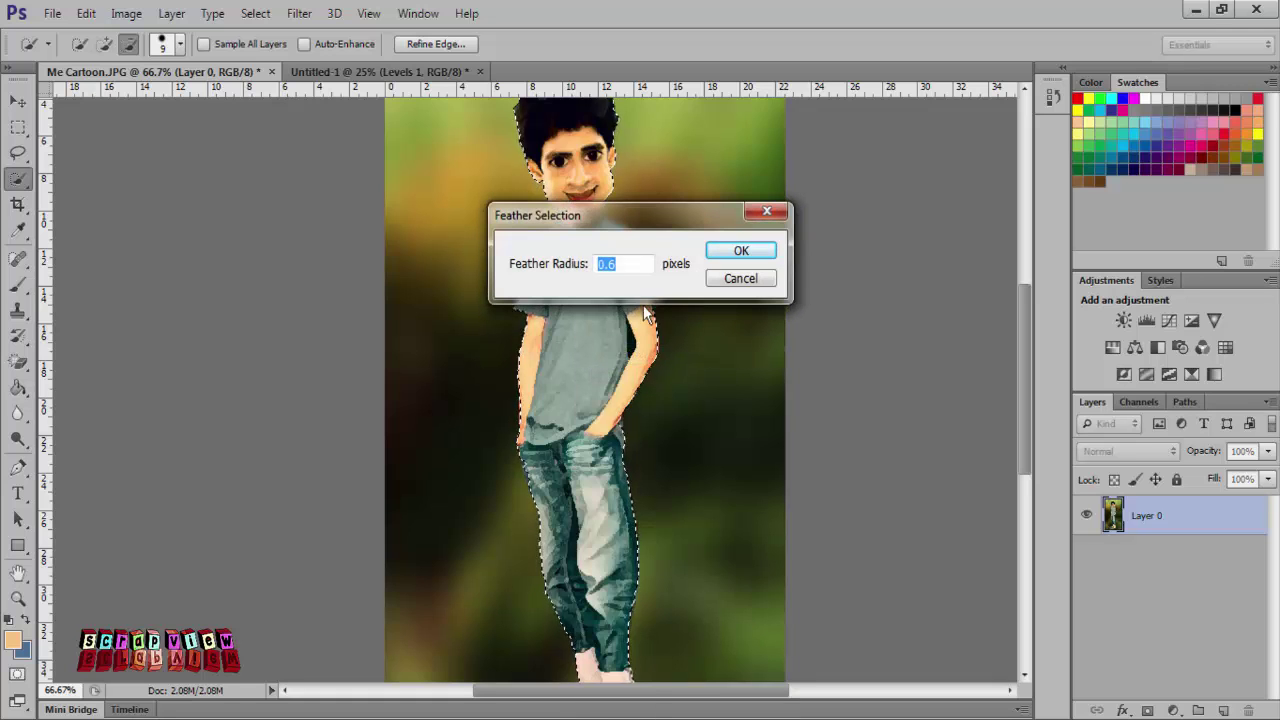
{"action": "left_click", "coordinate": [741, 250]}
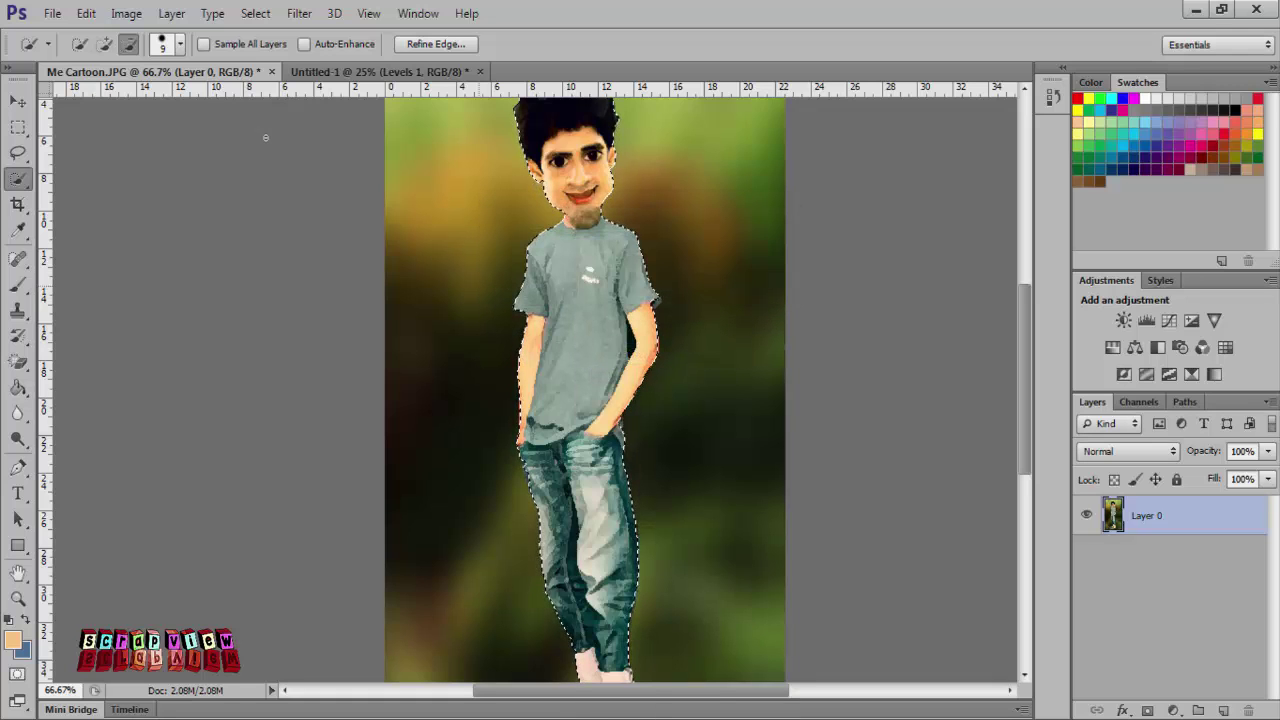
{"action": "left_click", "coordinate": [52, 13]}
{"action": "mouse_move", "coordinate": [86, 13]}
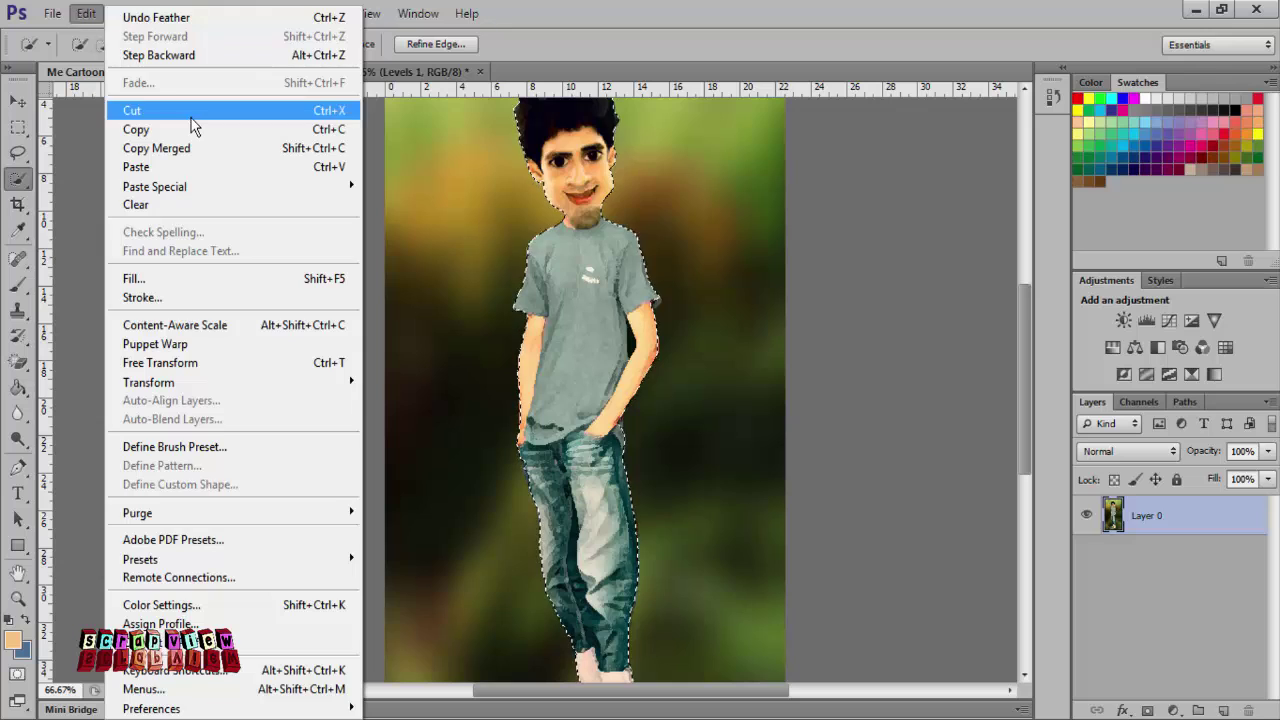
- Cut the cartoon figure and paste it into the Untitled-1 city-road image as Layer 1
{"action": "left_click", "coordinate": [193, 112]}
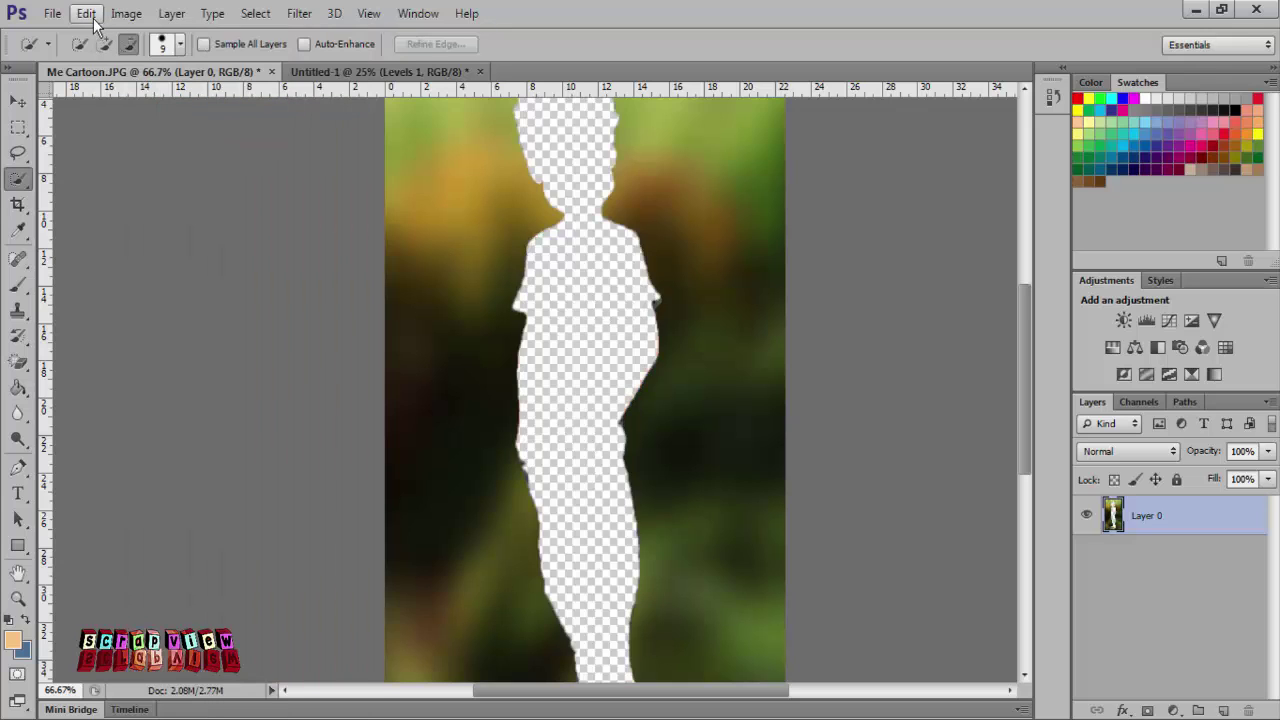
{"action": "left_click", "coordinate": [17, 101]}
{"action": "left_click", "coordinate": [380, 71]}
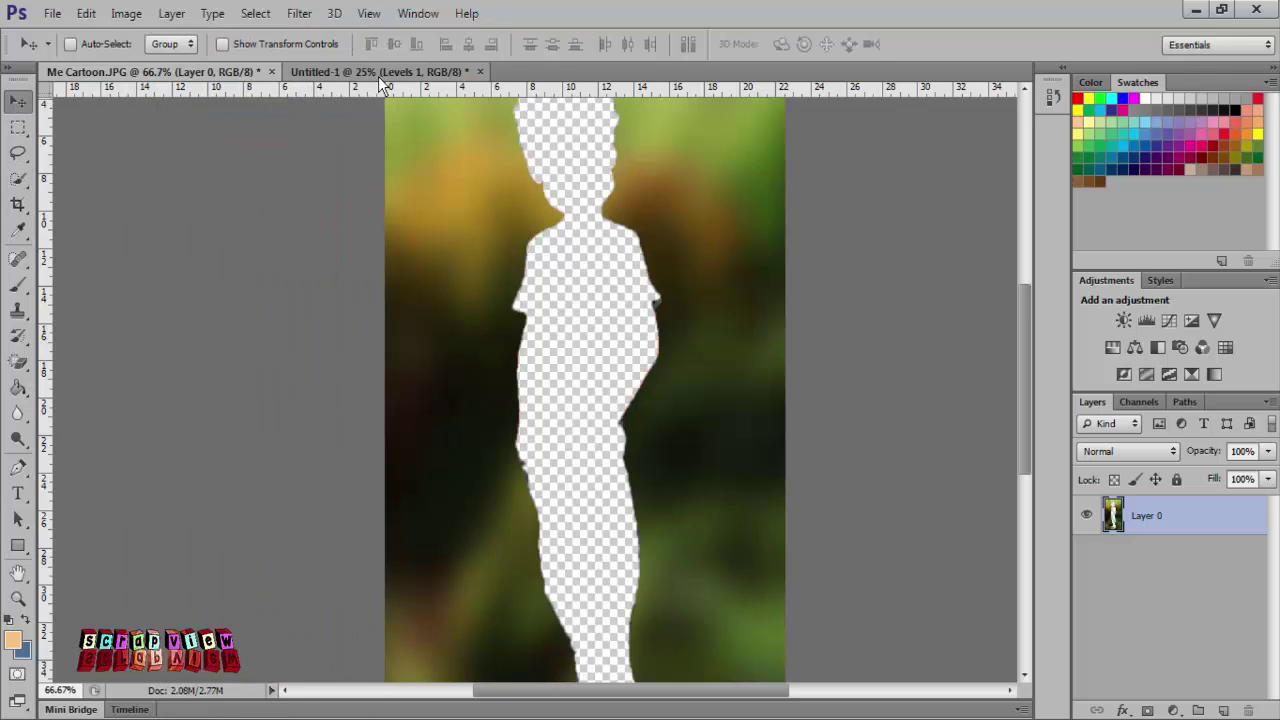
{"action": "left_click", "coordinate": [86, 13]}
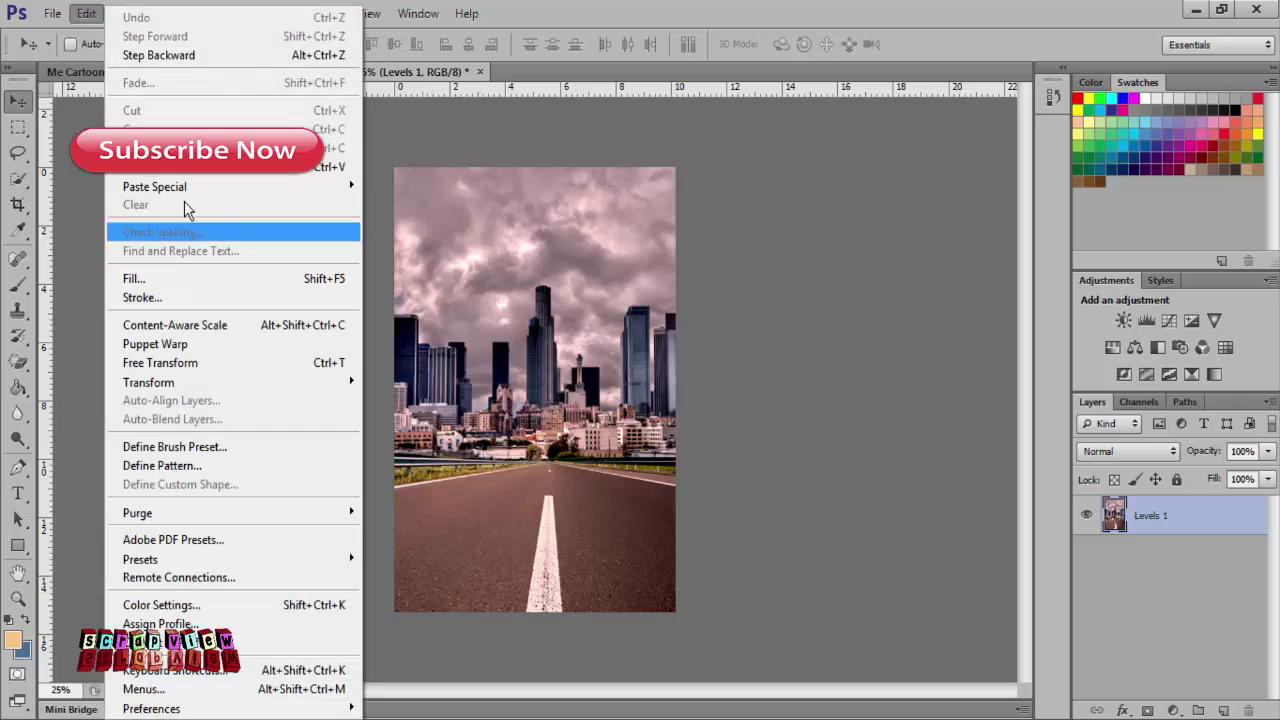
{"action": "left_click", "coordinate": [186, 175]}
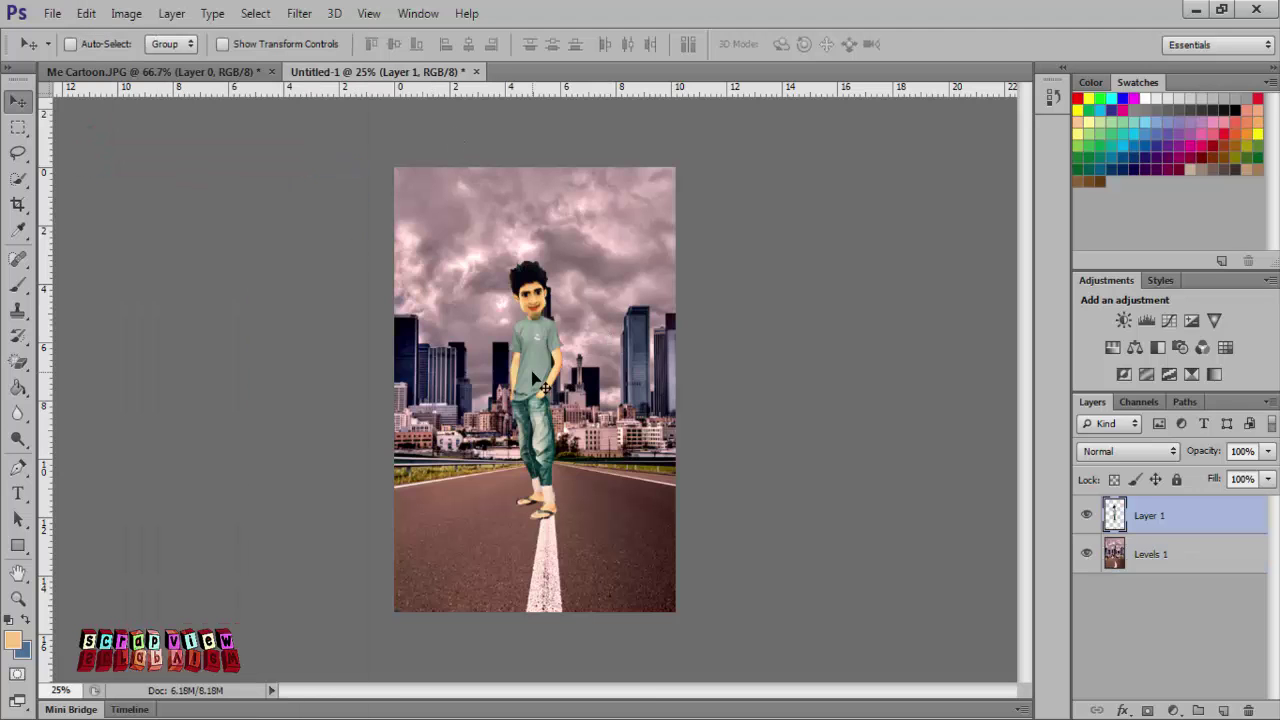
{"action": "left_click", "coordinate": [86, 13]}
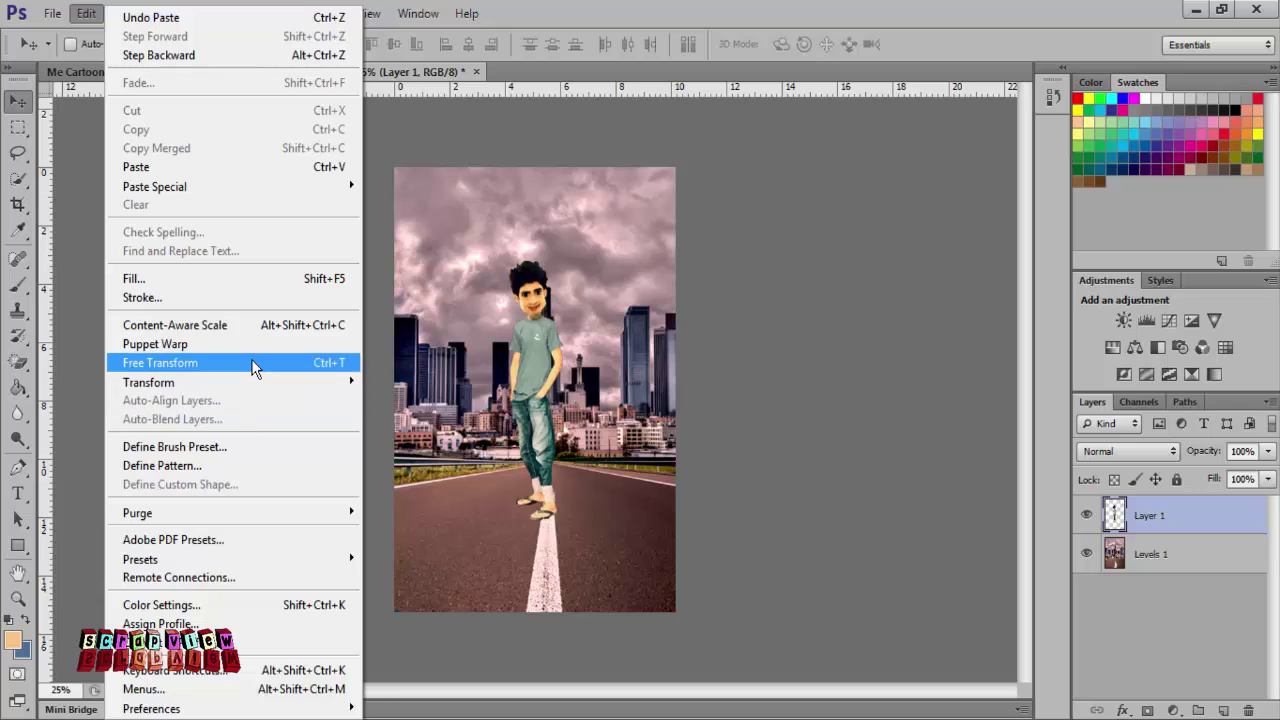
- Free Transform the figure to about 191% and position it on the road
{"action": "left_click", "coordinate": [251, 363]}
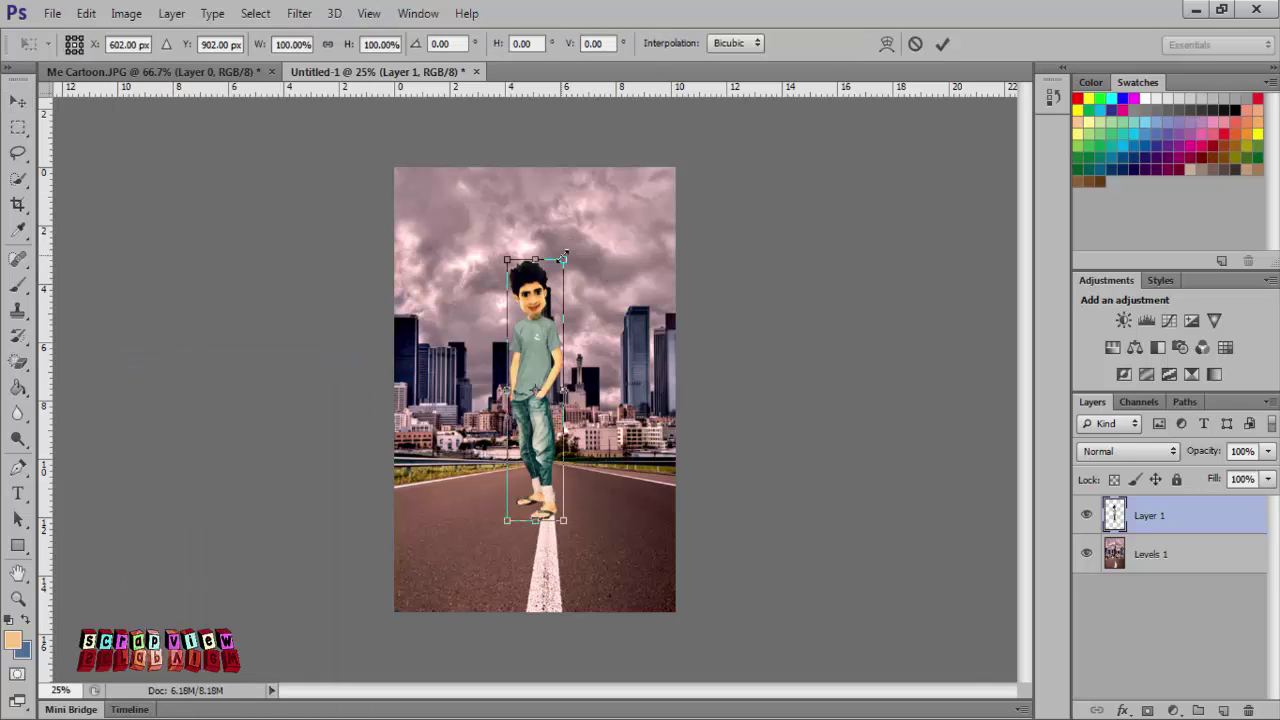
{"action": "mouse_move", "coordinate": [566, 256]}
{"action": "left_mouse_down"}
{"action": "mouse_move", "coordinate": [591, 244]}
{"action": "mouse_move", "coordinate": [573, 296]}
{"action": "left_mouse_up"}
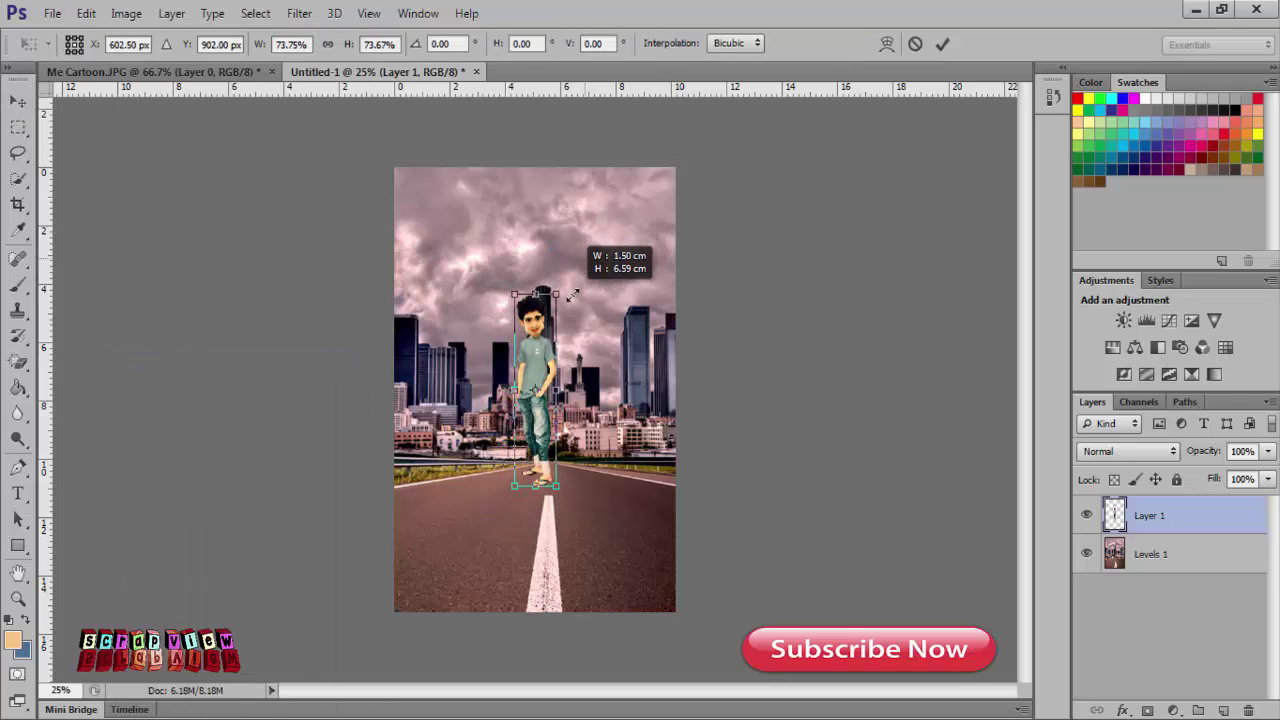
{"action": "left_click_drag", "start_coordinate": [540, 365], "coordinate": [592, 430]}
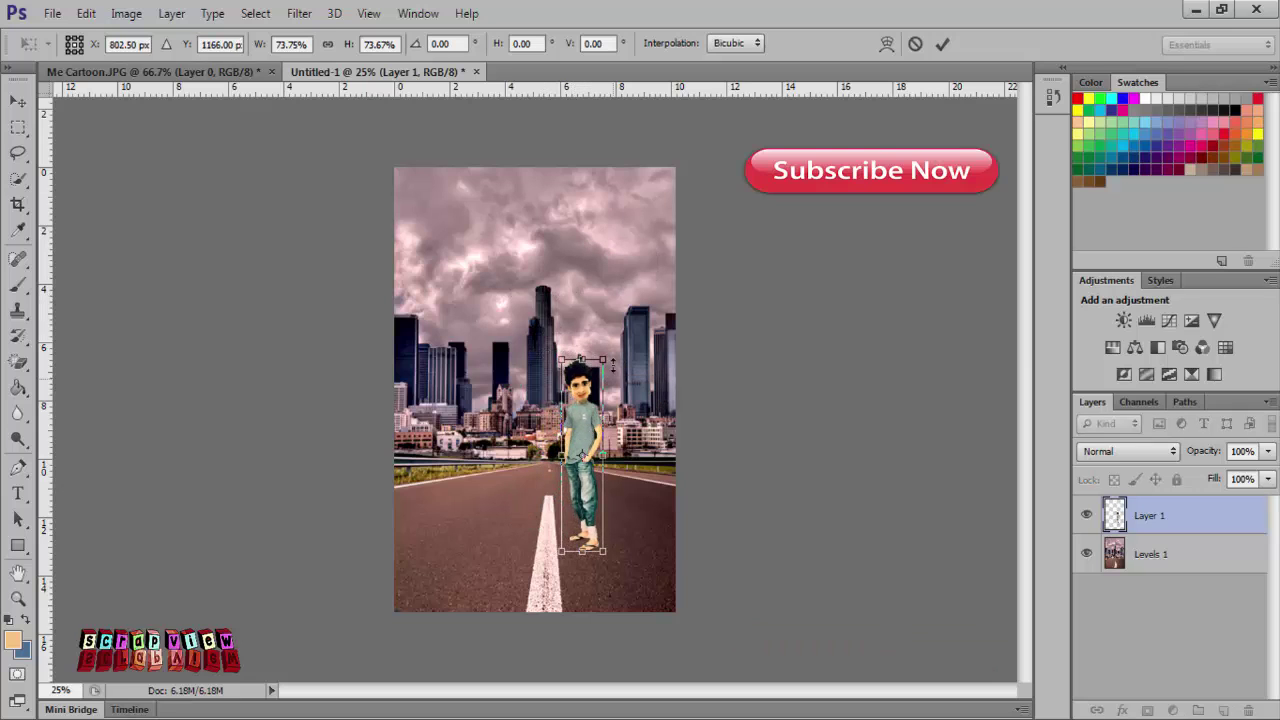
{"action": "left_click_drag", "start_coordinate": [610, 357], "coordinate": [657, 254]}
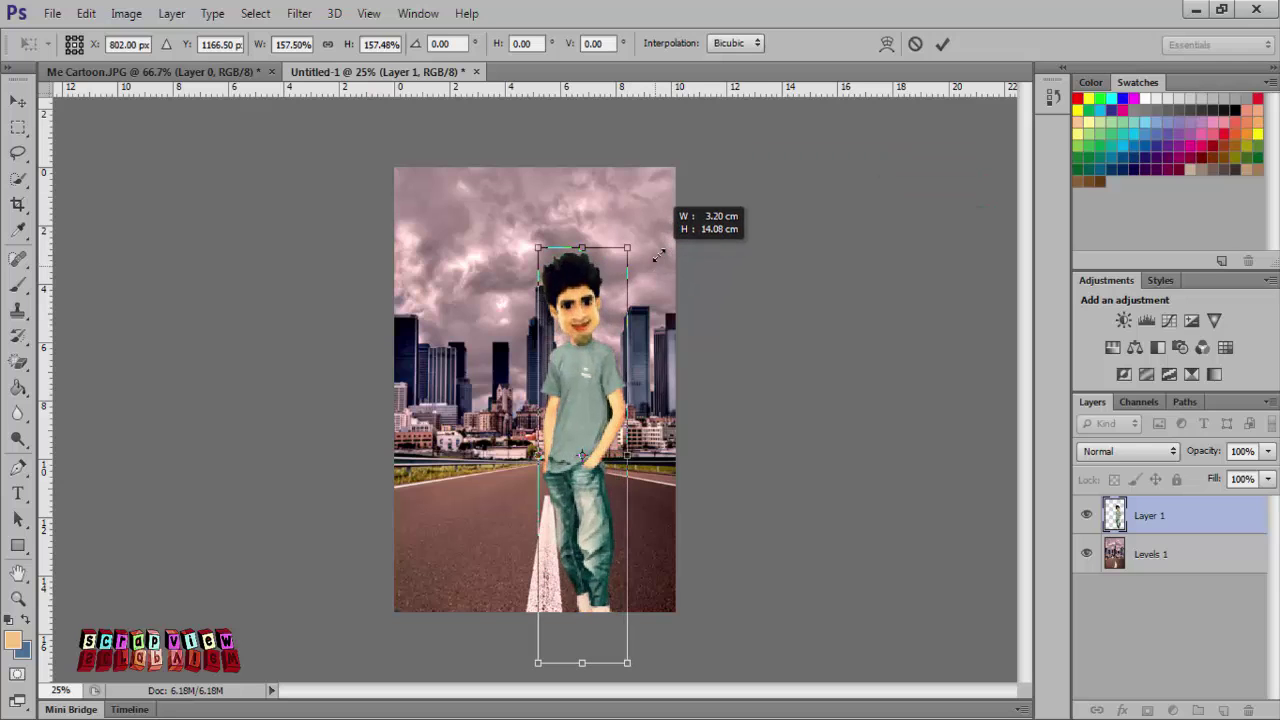
{"action": "mouse_move", "coordinate": [599, 342]}
{"action": "left_mouse_down"}
{"action": "mouse_move", "coordinate": [576, 353]}
{"action": "mouse_move", "coordinate": [578, 403]}
{"action": "left_mouse_up"}
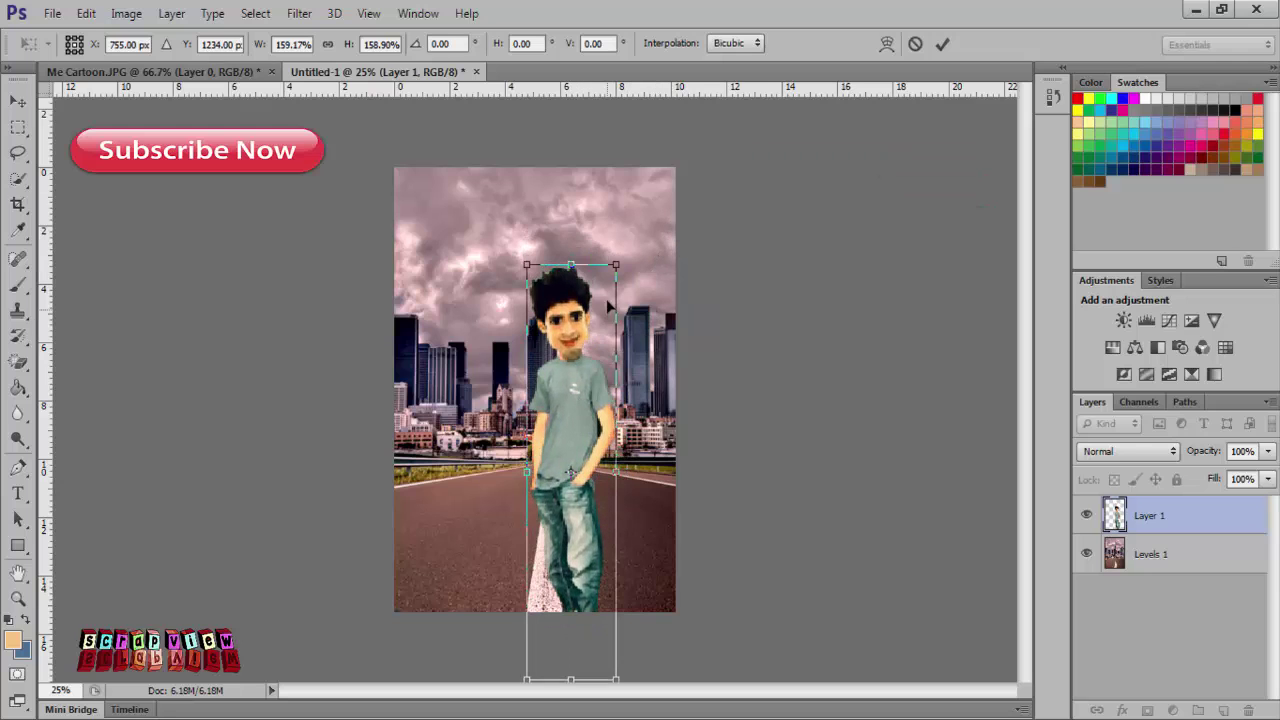
{"action": "left_click_drag", "start_coordinate": [617, 260], "coordinate": [634, 226]}
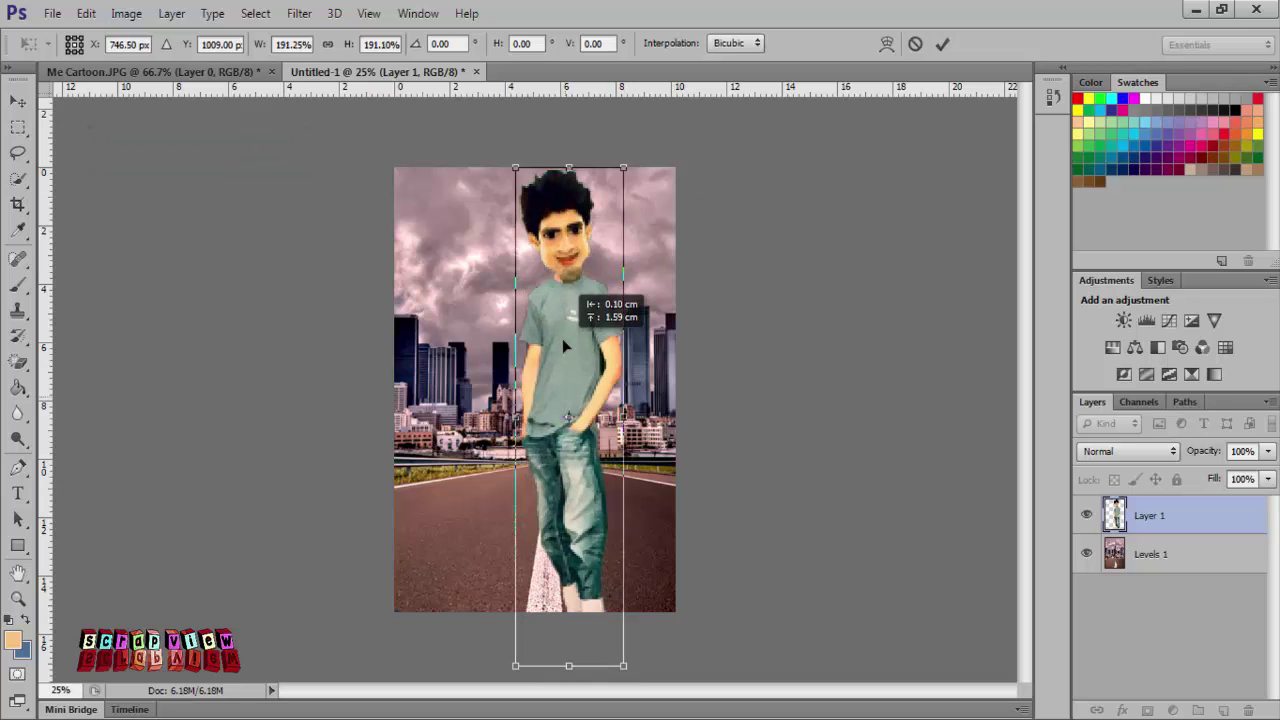
{"action": "mouse_move", "coordinate": [567, 400]}
{"action": "left_mouse_down"}
{"action": "mouse_move", "coordinate": [585, 410]}
{"action": "mouse_move", "coordinate": [584, 432]}
{"action": "mouse_move", "coordinate": [580, 370]}
{"action": "mouse_move", "coordinate": [538, 359]}
{"action": "left_mouse_up"}
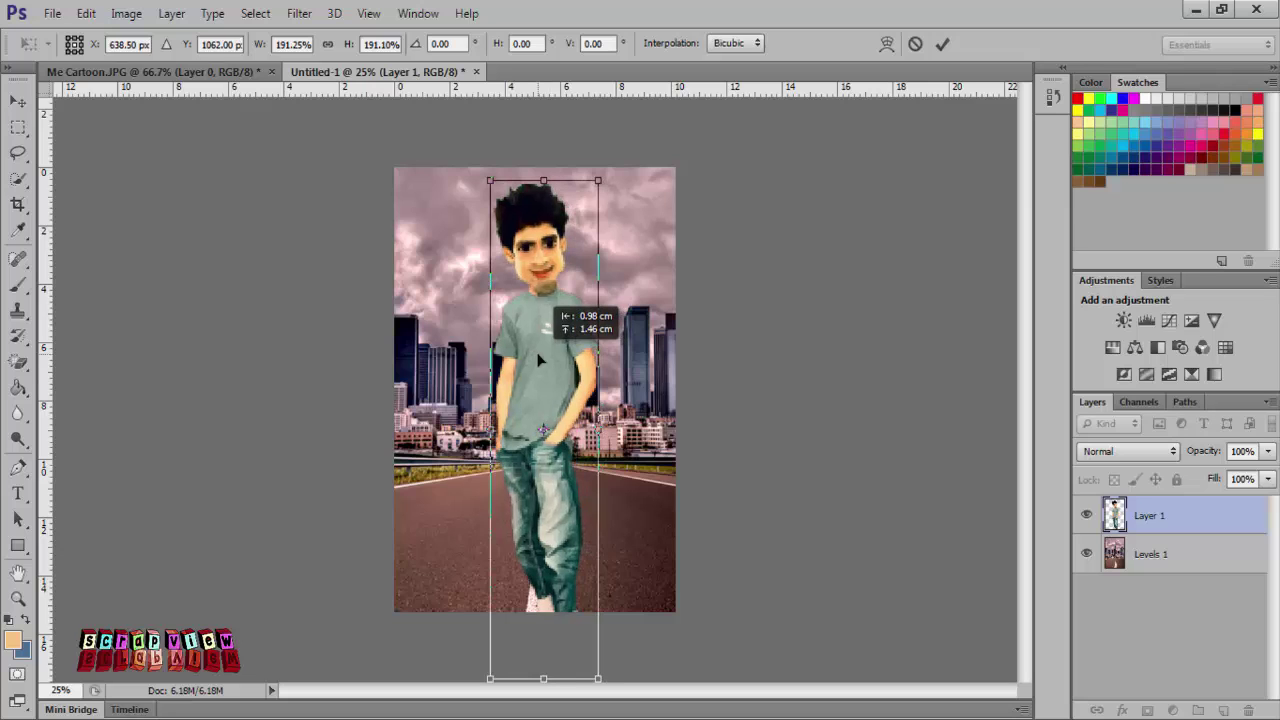
{"action": "left_click", "coordinate": [945, 47]}
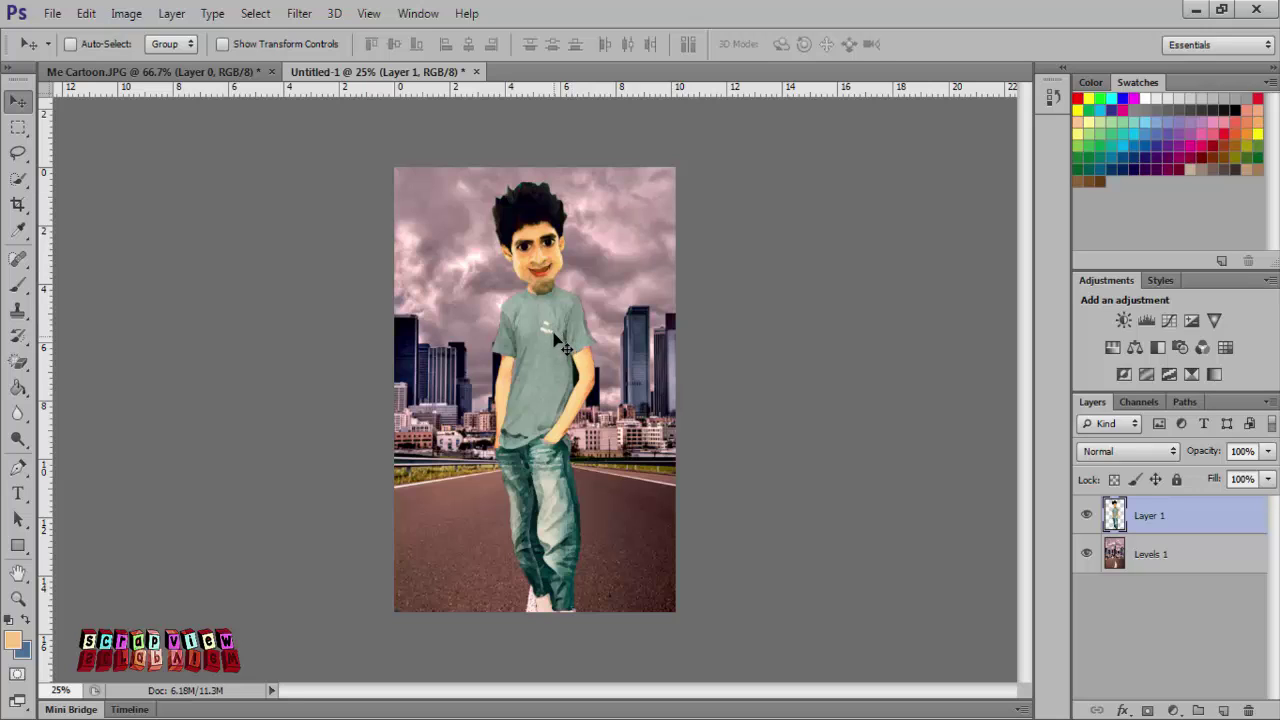
- Nudge the figure slightly upward and merge it down into the background layer
{"action": "left_click_drag", "start_coordinate": [554, 335], "coordinate": [553, 331]}
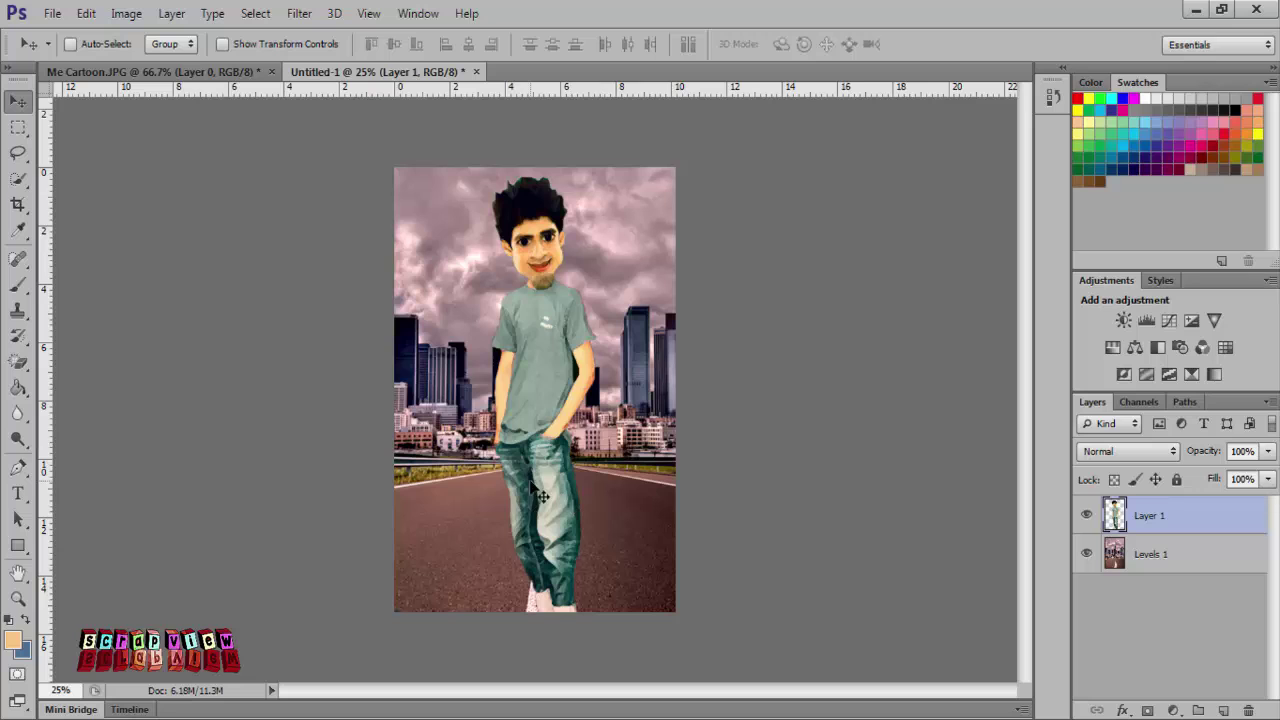
{"action": "right_click", "coordinate": [1160, 517]}
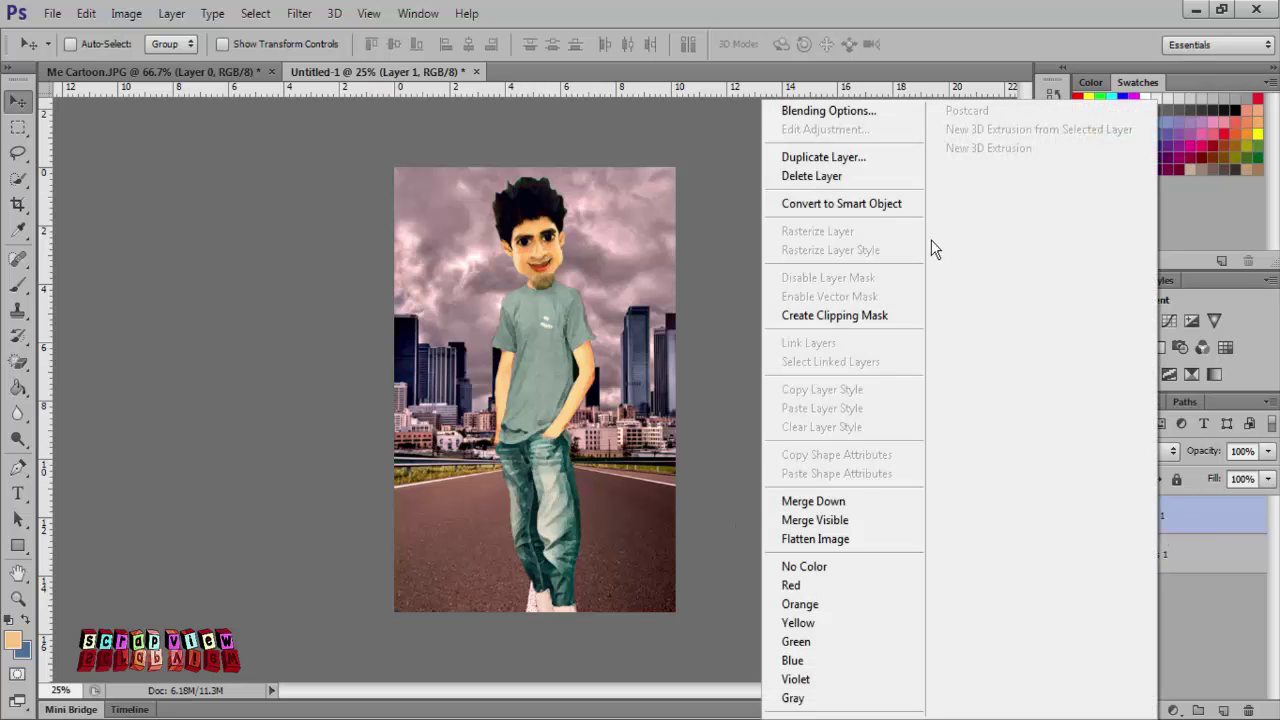
{"action": "left_click", "coordinate": [855, 505]}
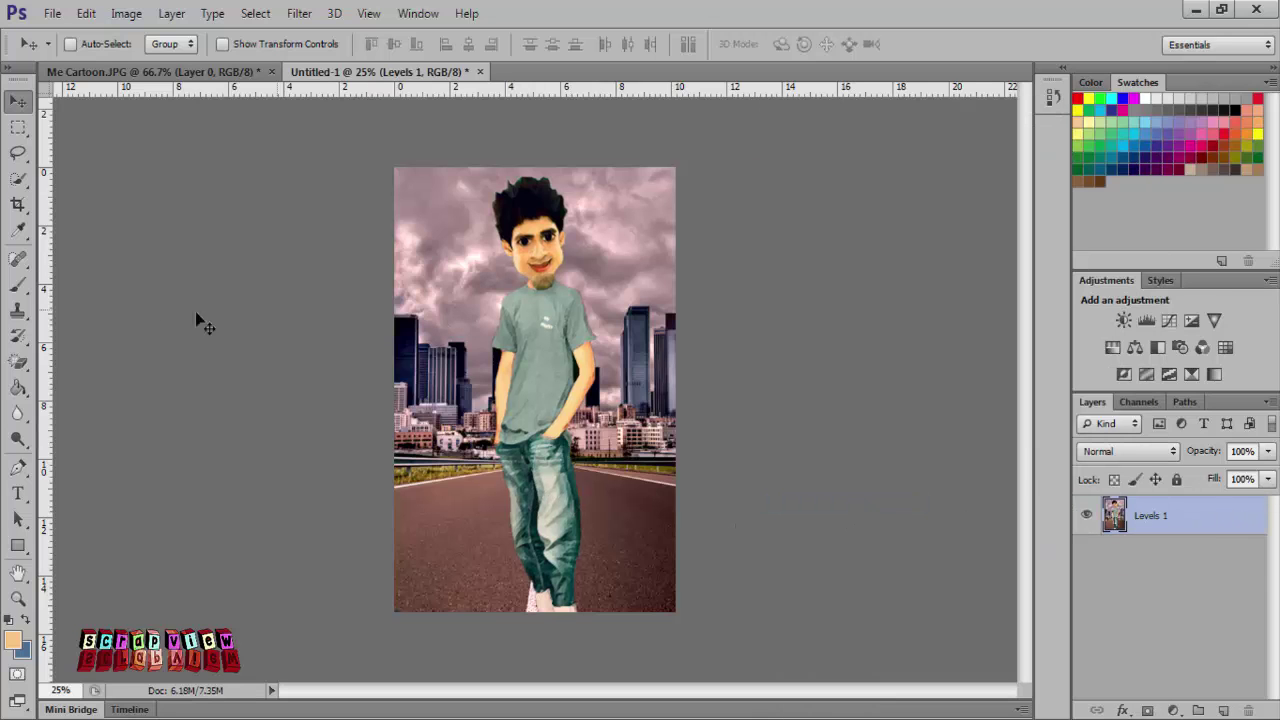
{"action": "left_click", "coordinate": [17, 284]}
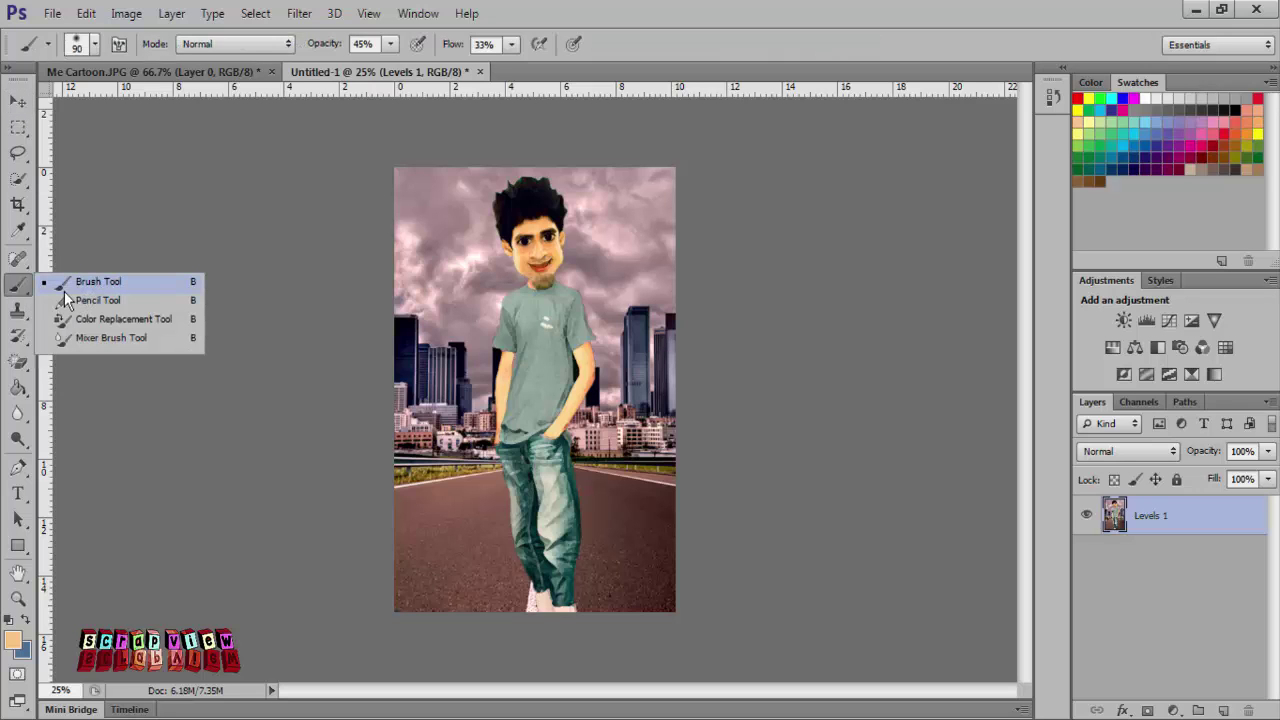
- Use the ordinary Brush tool with a near-black foreground colour
{"action": "left_click", "coordinate": [108, 282]}
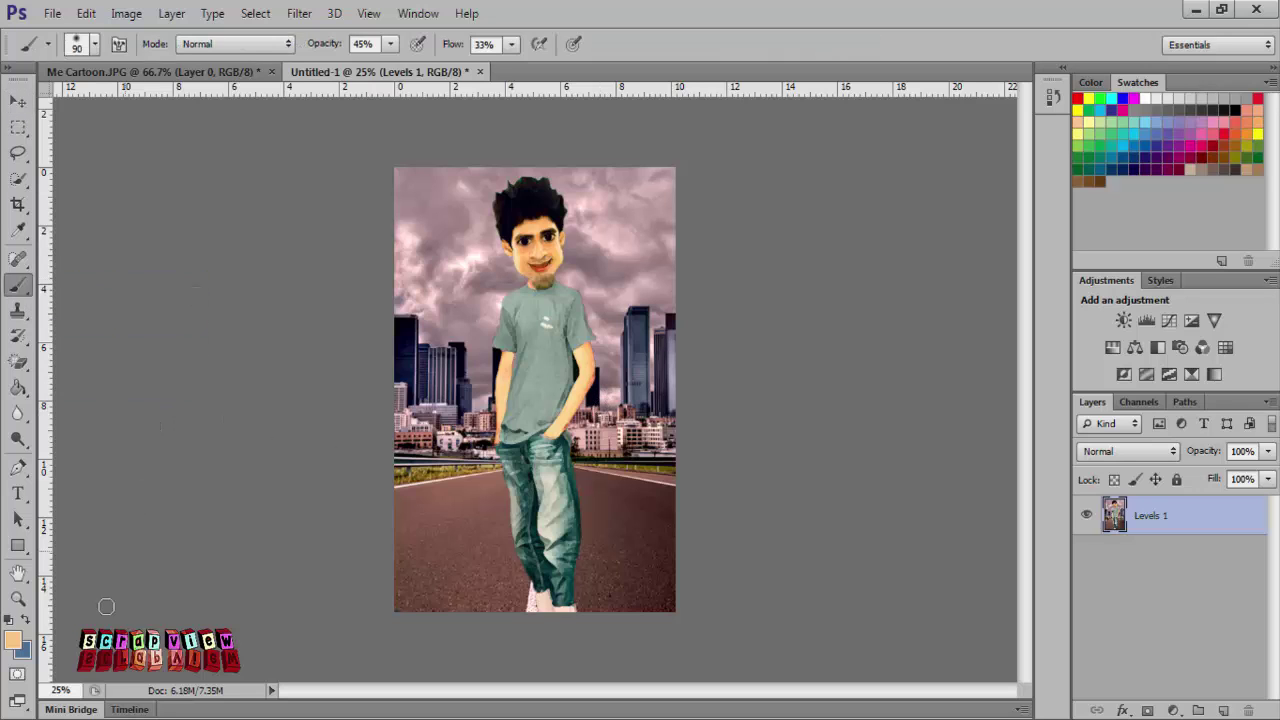
{"action": "left_click", "coordinate": [18, 648]}
{"action": "left_click", "coordinate": [791, 420]}
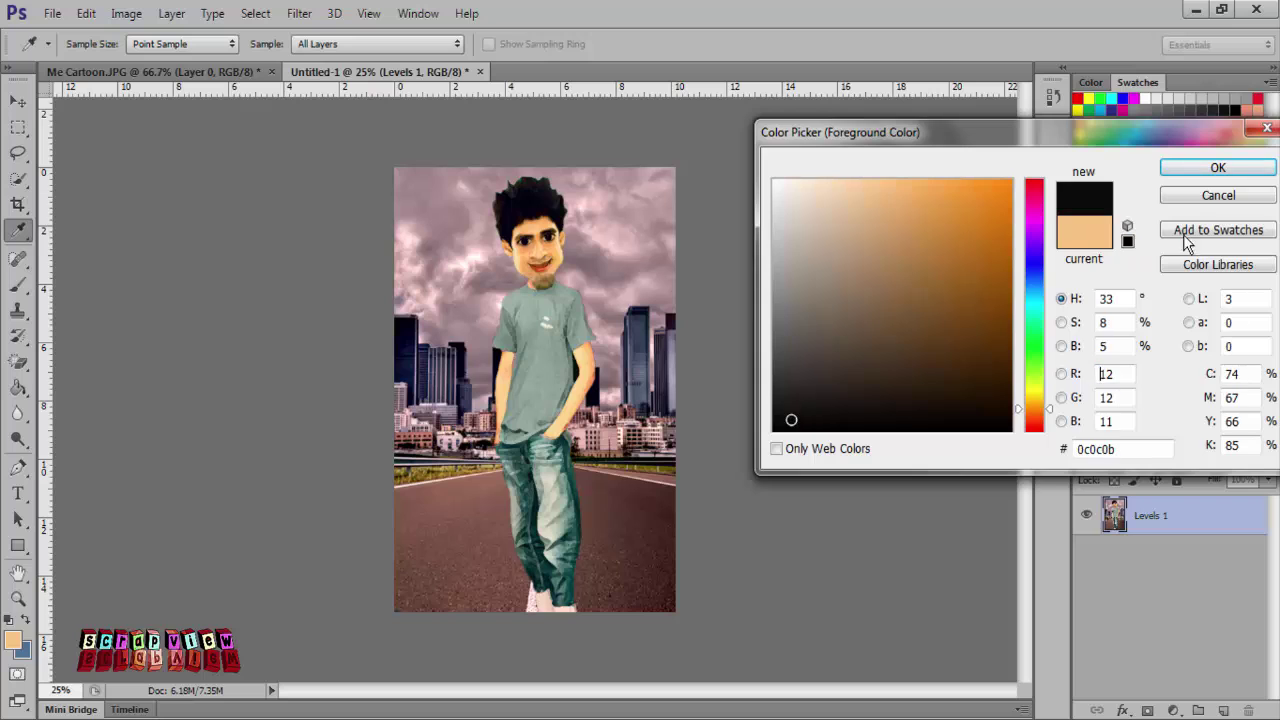
{"action": "left_click", "coordinate": [1216, 170]}
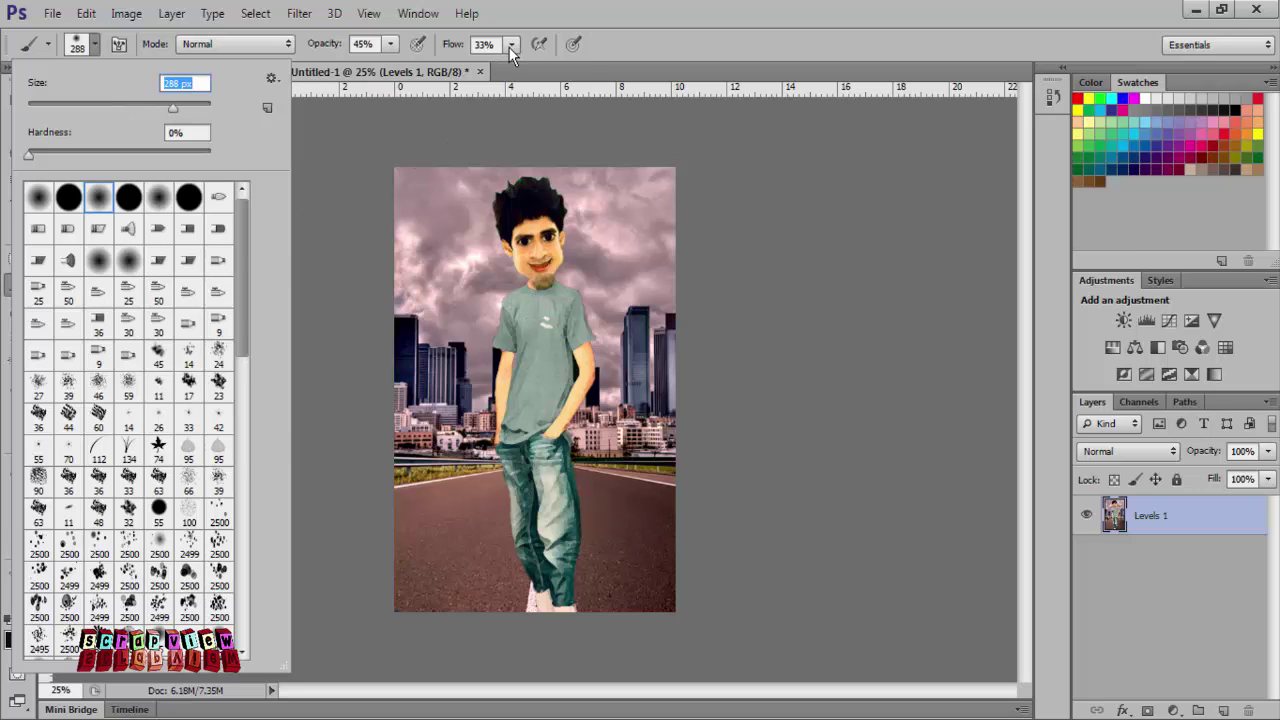
- Set brush Flow to 17% and Opacity to 16% for faint shading around the figure
{"action": "left_click", "coordinate": [511, 45]}
{"action": "left_click_drag", "start_coordinate": [498, 63], "coordinate": [492, 64]}
{"action": "left_click", "coordinate": [390, 44]}
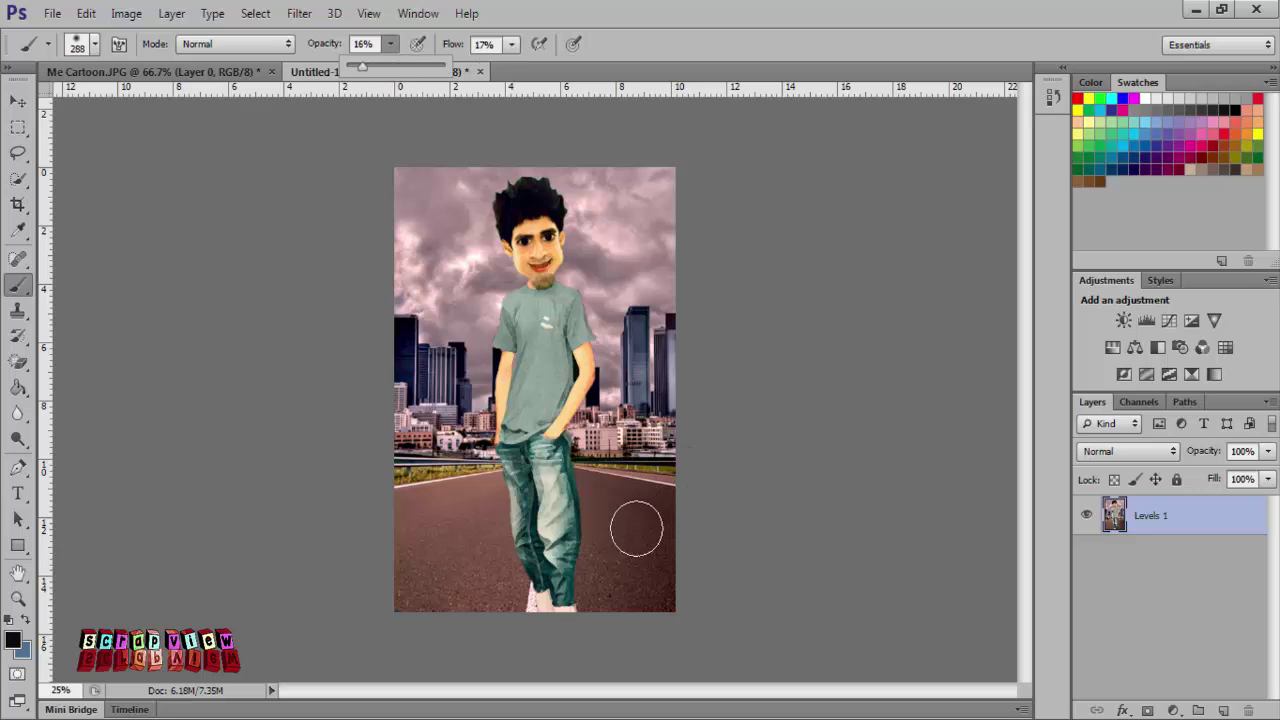
{"action": "left_click", "coordinate": [588, 558]}
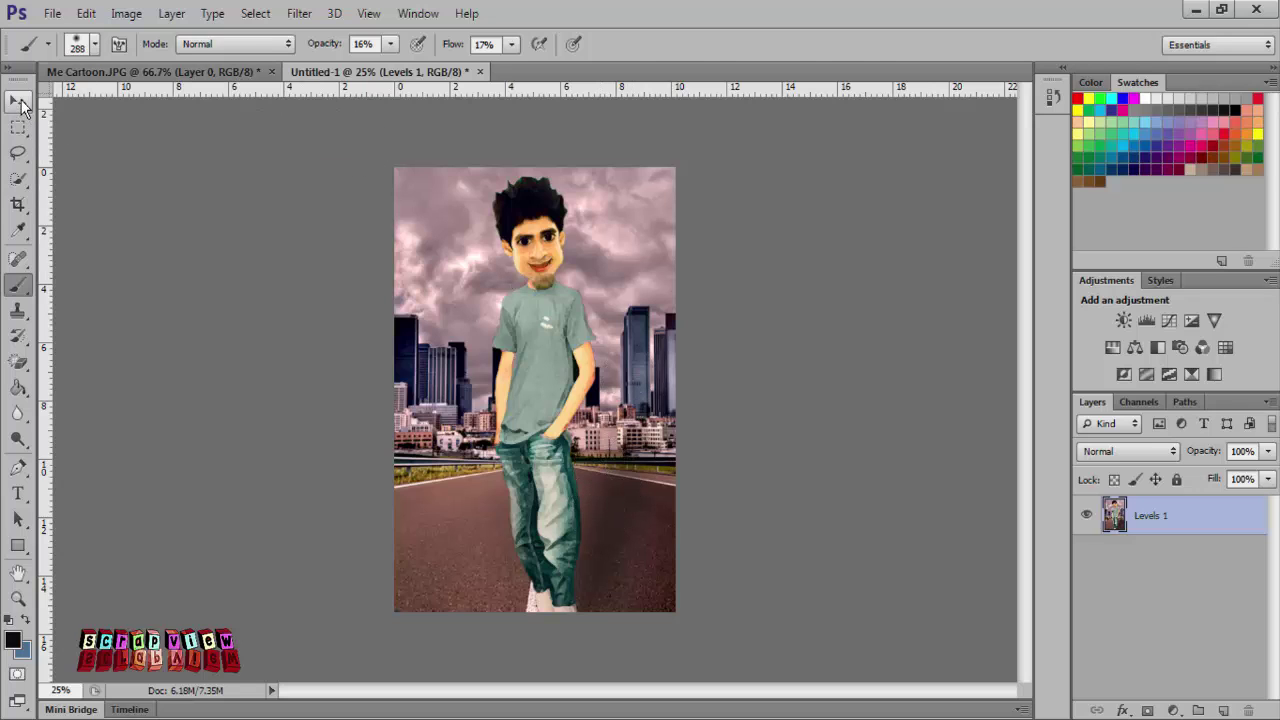
- Close Me Cartoon.JPG, discarding its unsaved changes
{"action": "left_click", "coordinate": [19, 101]}
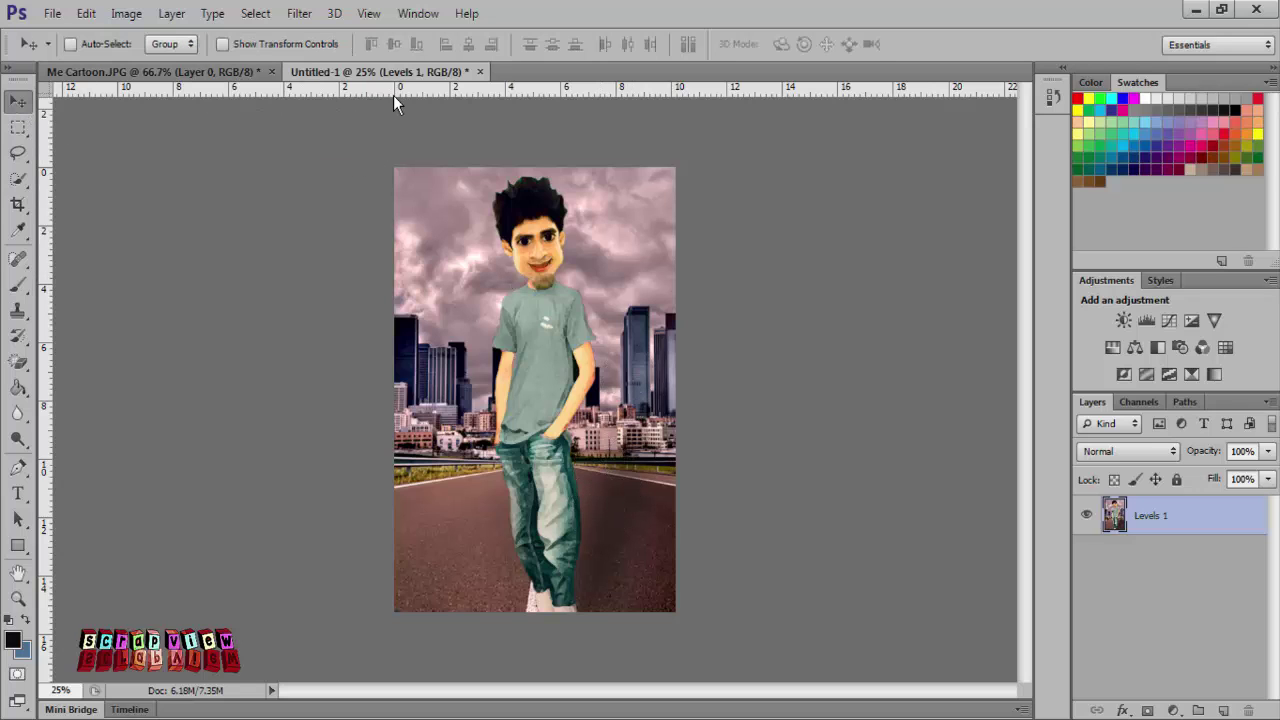
{"action": "left_click", "coordinate": [222, 69]}
{"action": "left_click", "coordinate": [271, 71]}
{"action": "left_click", "coordinate": [620, 293]}
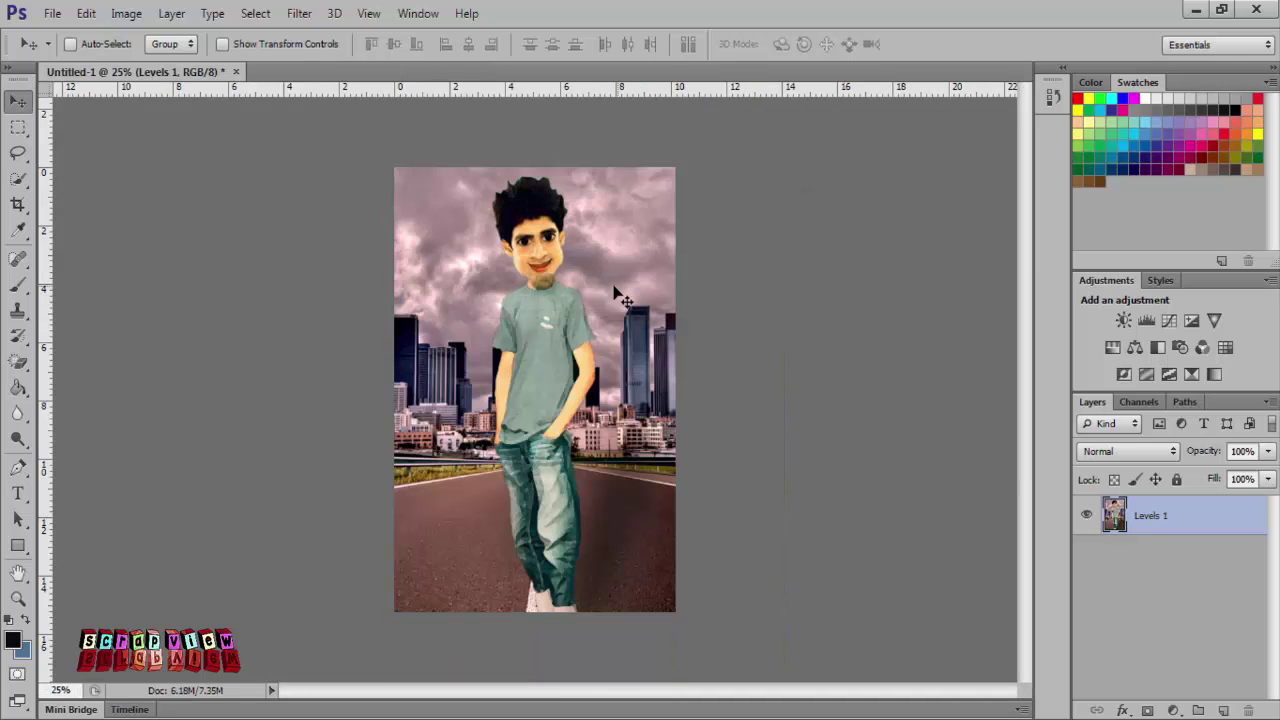
{"action": "left_click", "coordinate": [51, 13]}
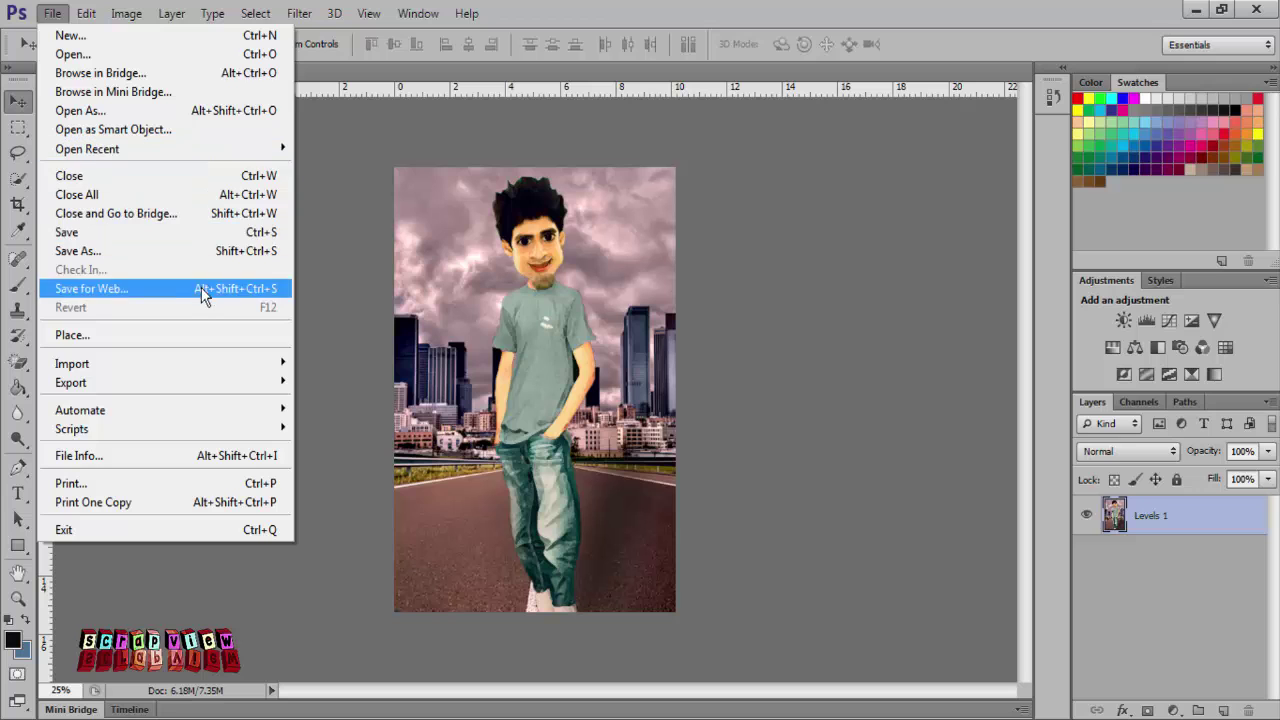
- Save the composite to the Desktop as sdfgSdf.jpg at JPEG quality 12
{"action": "left_click", "coordinate": [209, 251]}
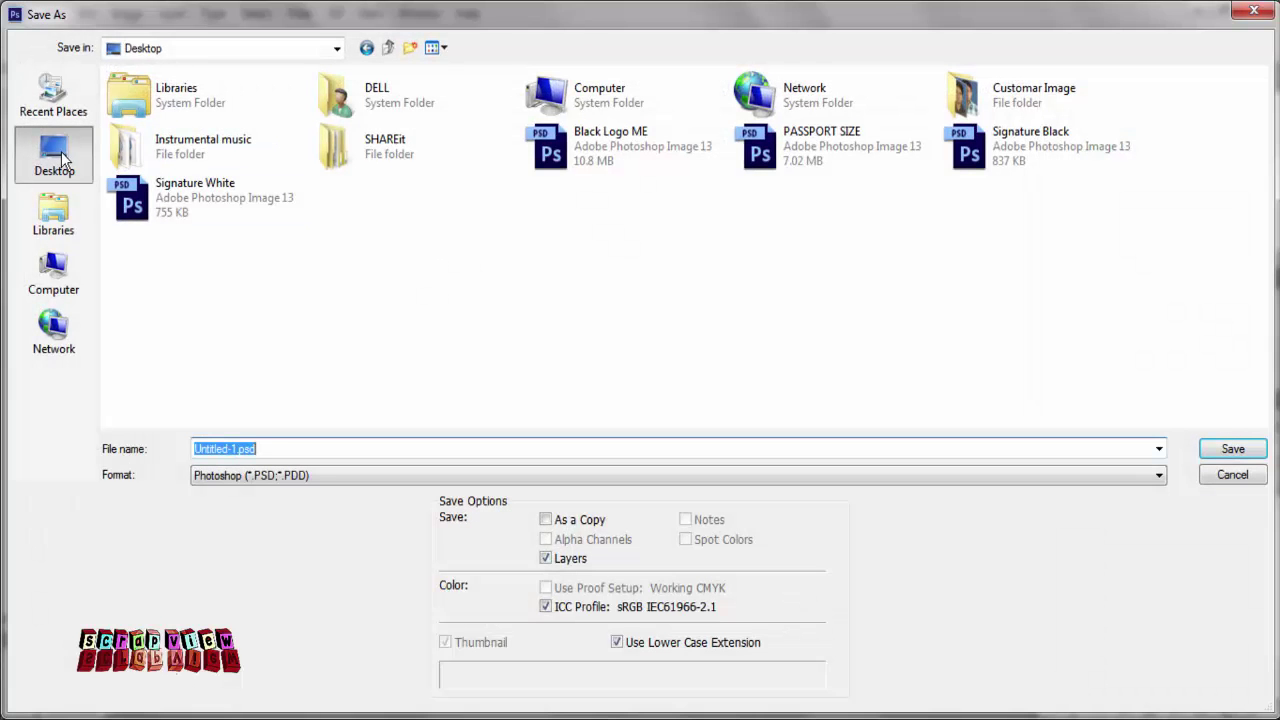
{"action": "left_click", "coordinate": [497, 475]}
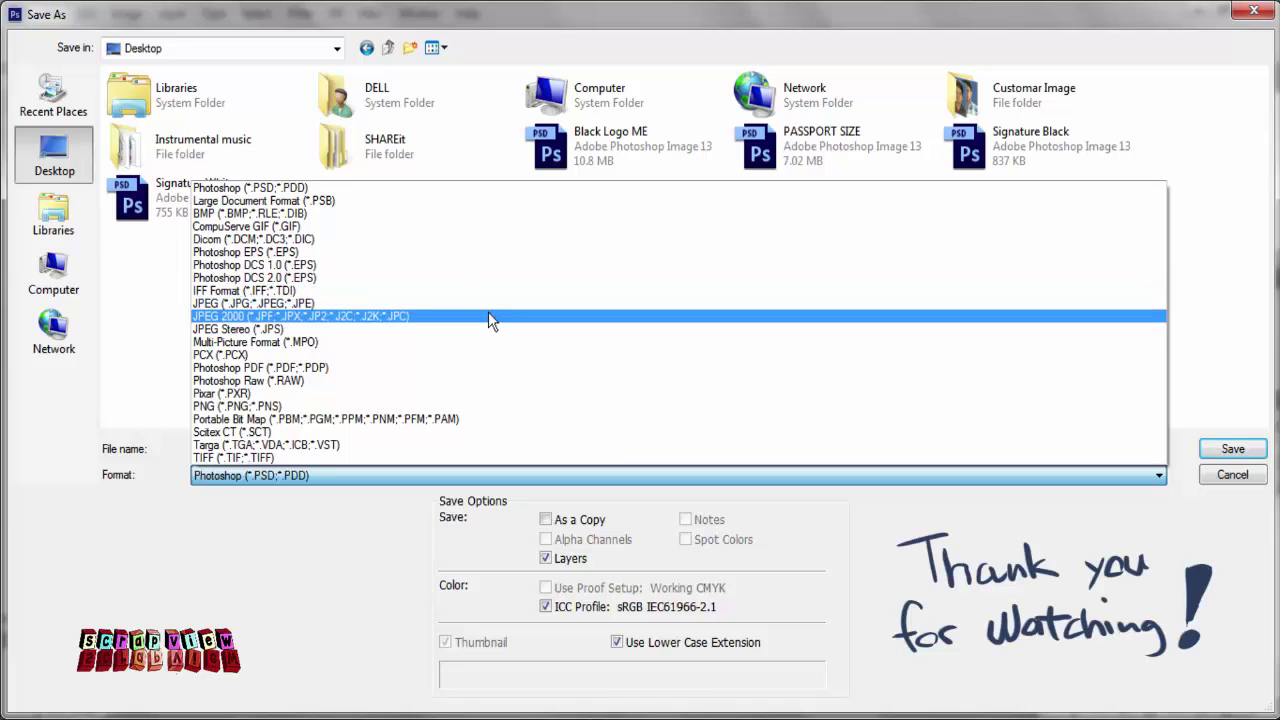
{"action": "left_click", "coordinate": [323, 303]}
{"action": "left_click", "coordinate": [341, 455]}
{"action": "type", "text": "sdfgSdf"}
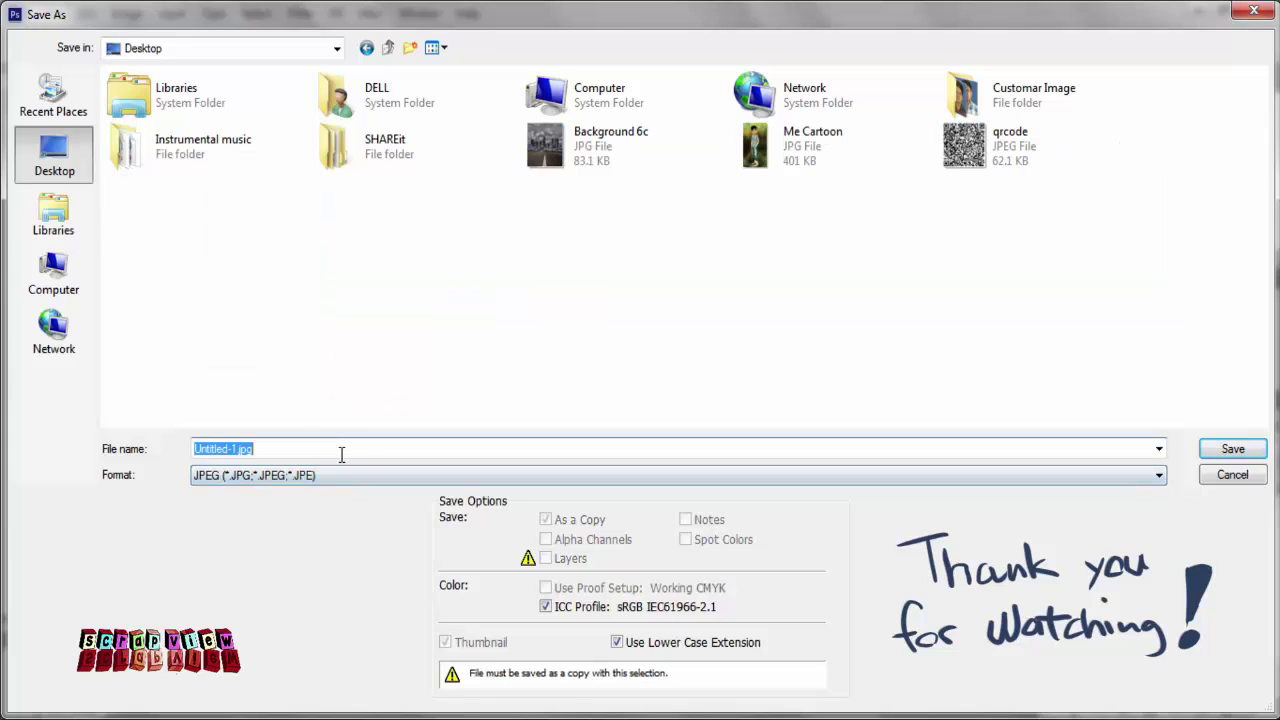
{"action": "left_click", "coordinate": [1247, 452]}
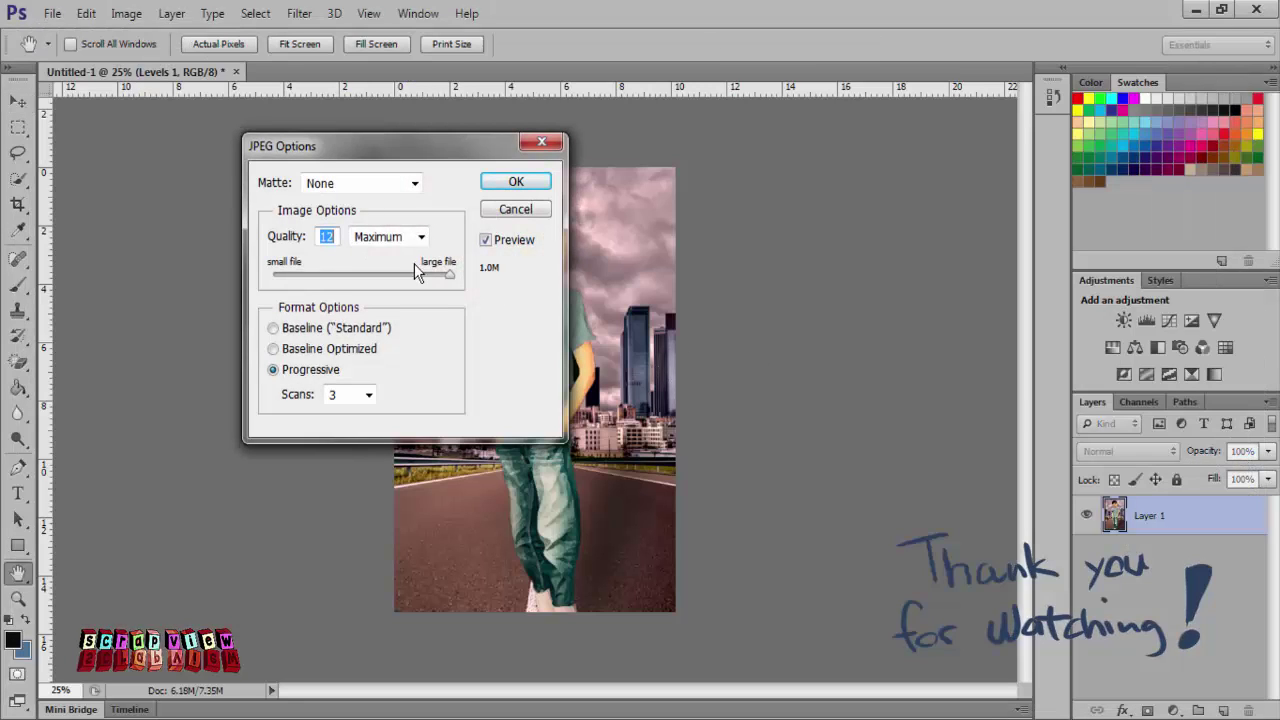
{"action": "left_click", "coordinate": [515, 183]}
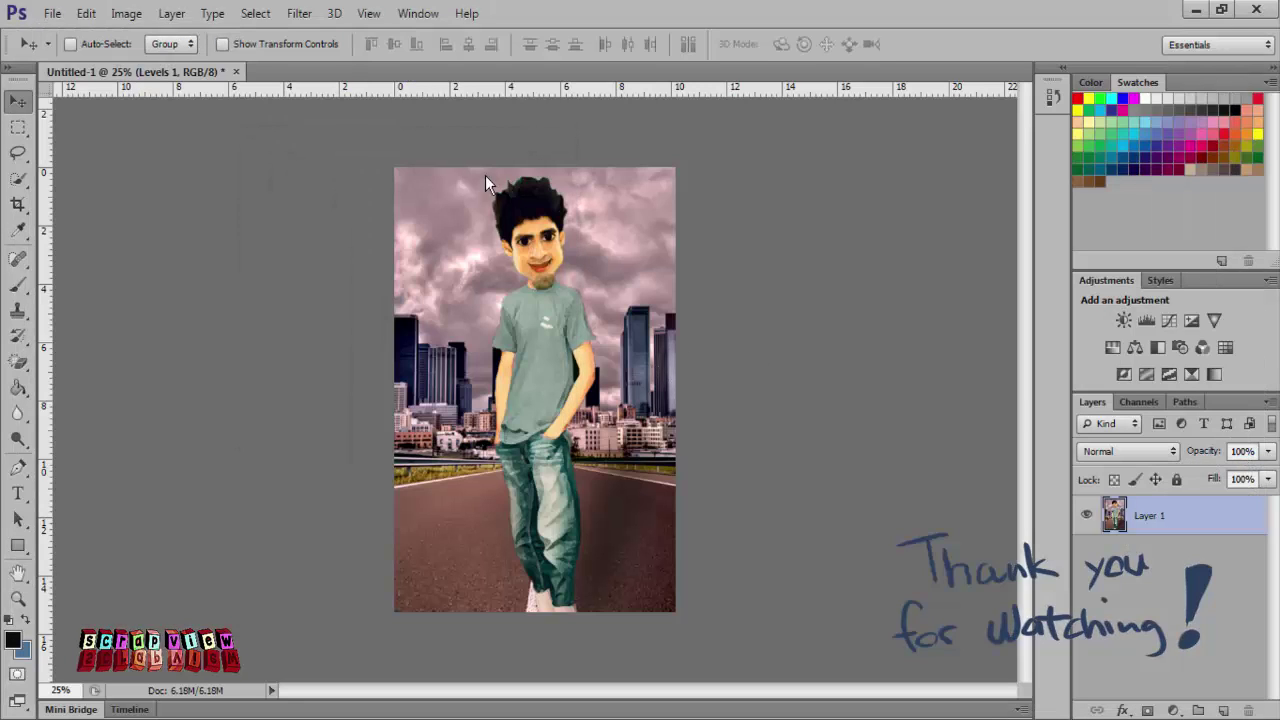
- Close Untitled-1 without saving the layered version and quit Photoshop
{"action": "left_click", "coordinate": [237, 72]}
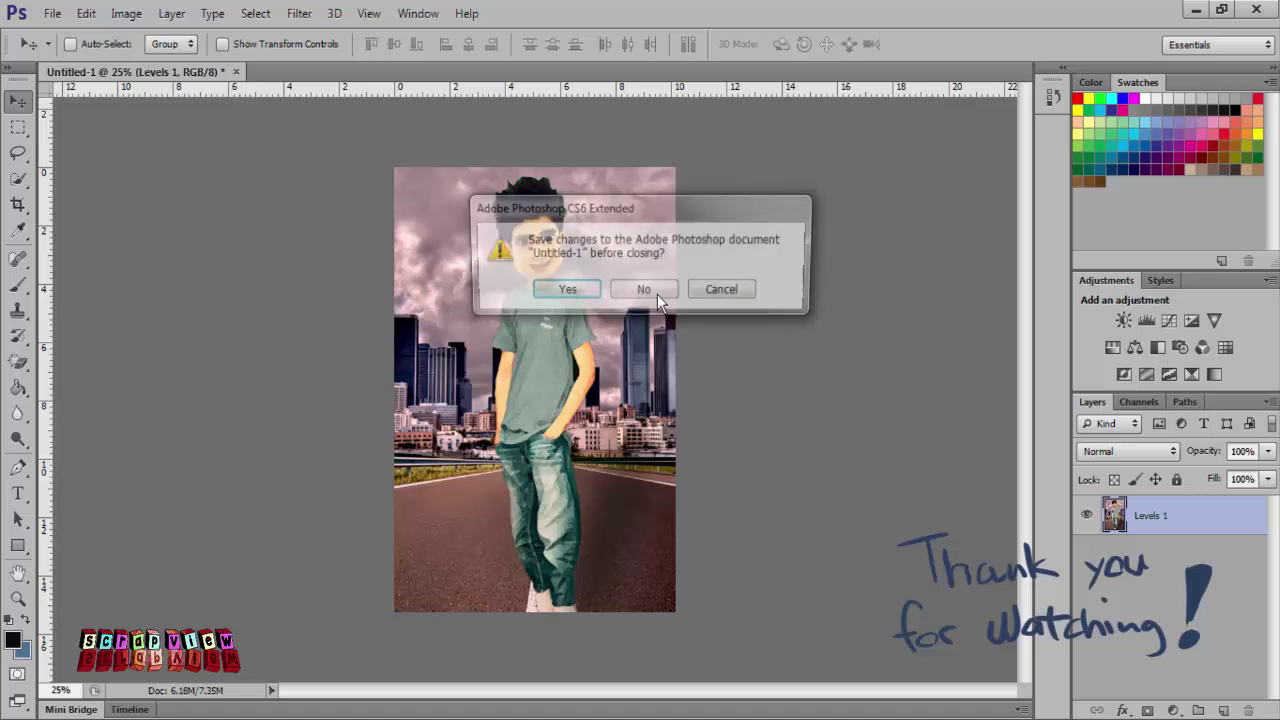
{"action": "left_click", "coordinate": [646, 289]}
{"action": "left_click", "coordinate": [1258, 12]}
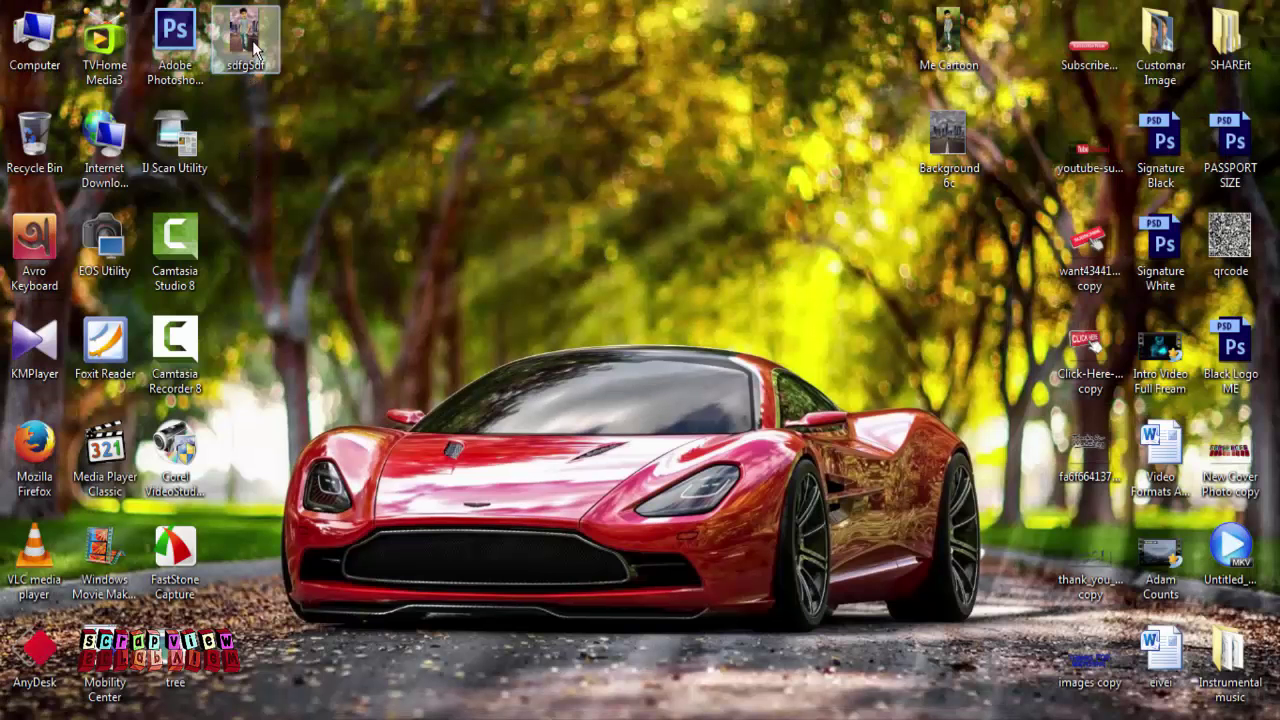
- Preview sdfgSdf.jpg from the desktop in Picasa and zoom in and out
{"action": "right_click", "coordinate": [255, 47]}
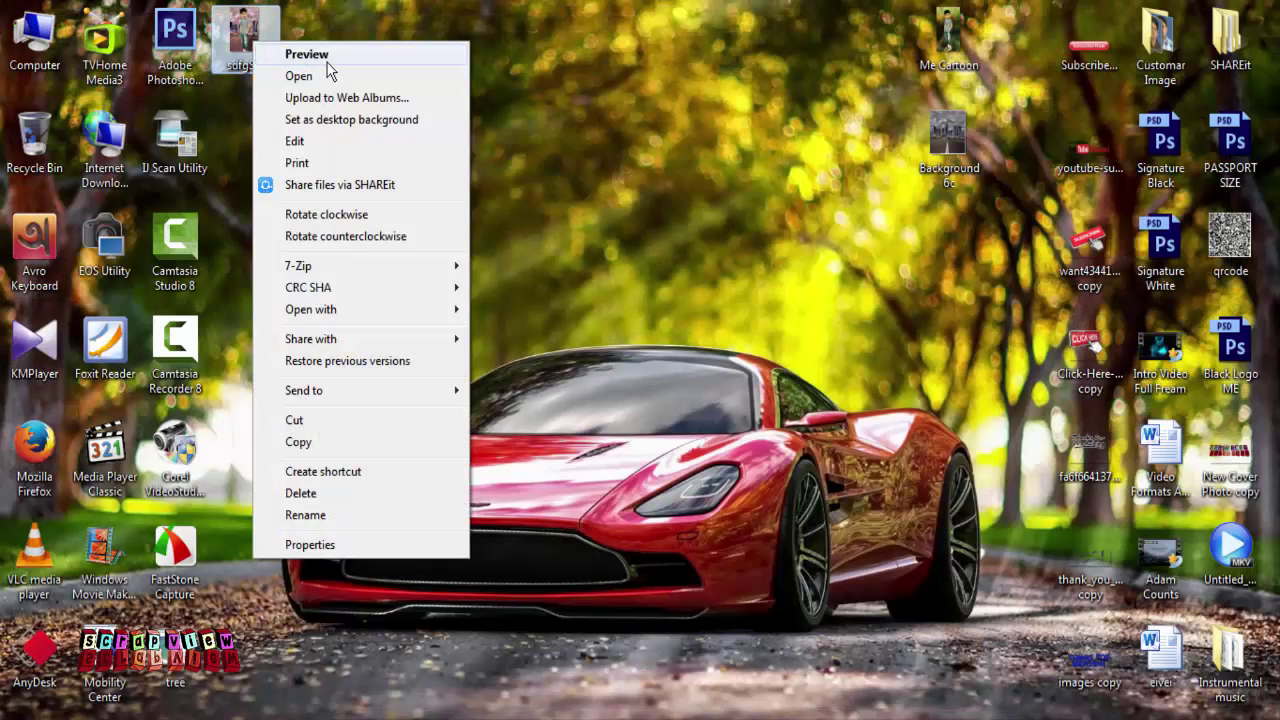
{"action": "left_click", "coordinate": [328, 57]}
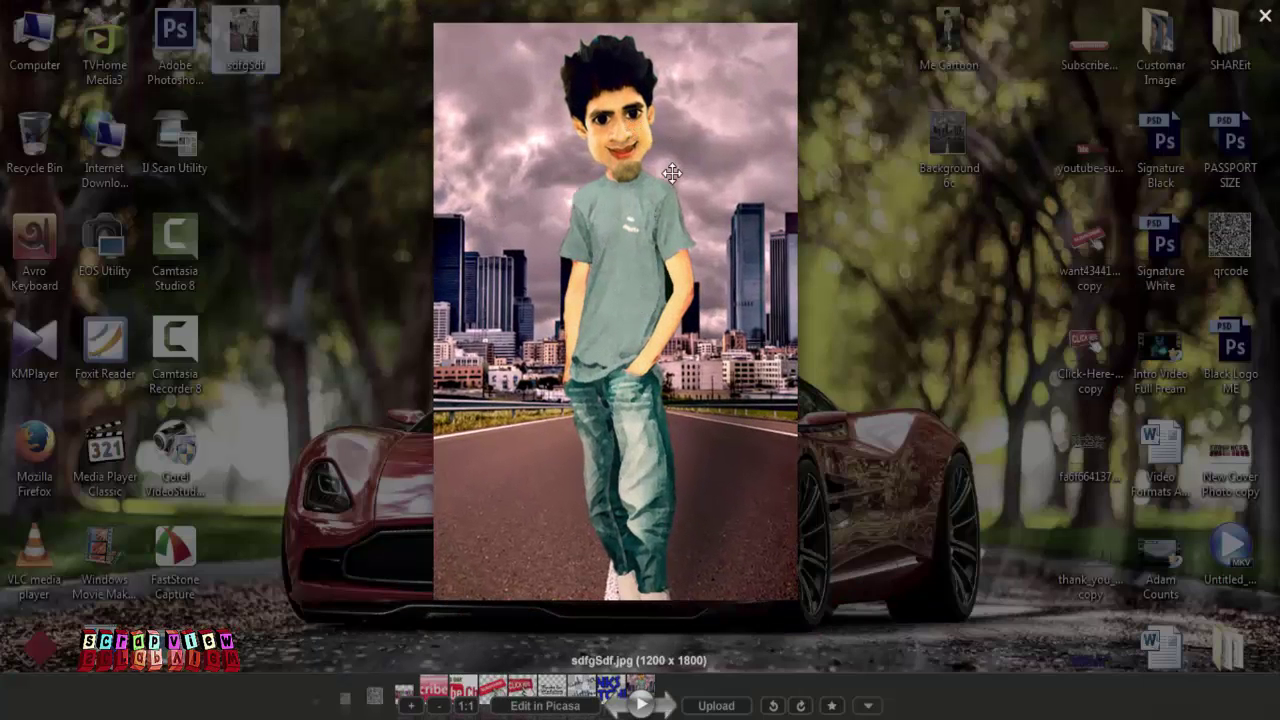
{"action": "scroll", "coordinate": [590, 238], "scroll_direction": "up", "scroll_amount": 1}
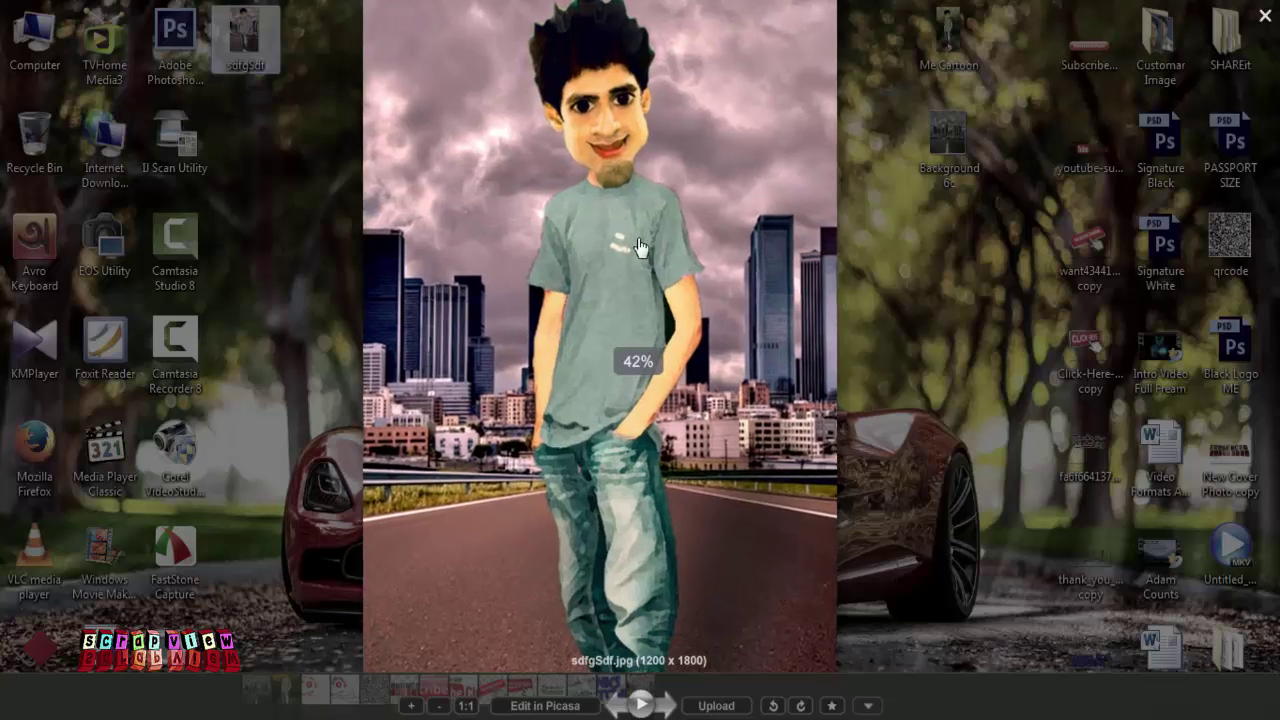
{"action": "scroll", "coordinate": [620, 228], "scroll_direction": "down", "scroll_amount": 2}
{"action": "scroll", "coordinate": [628, 224], "scroll_direction": "down", "scroll_amount": 2}
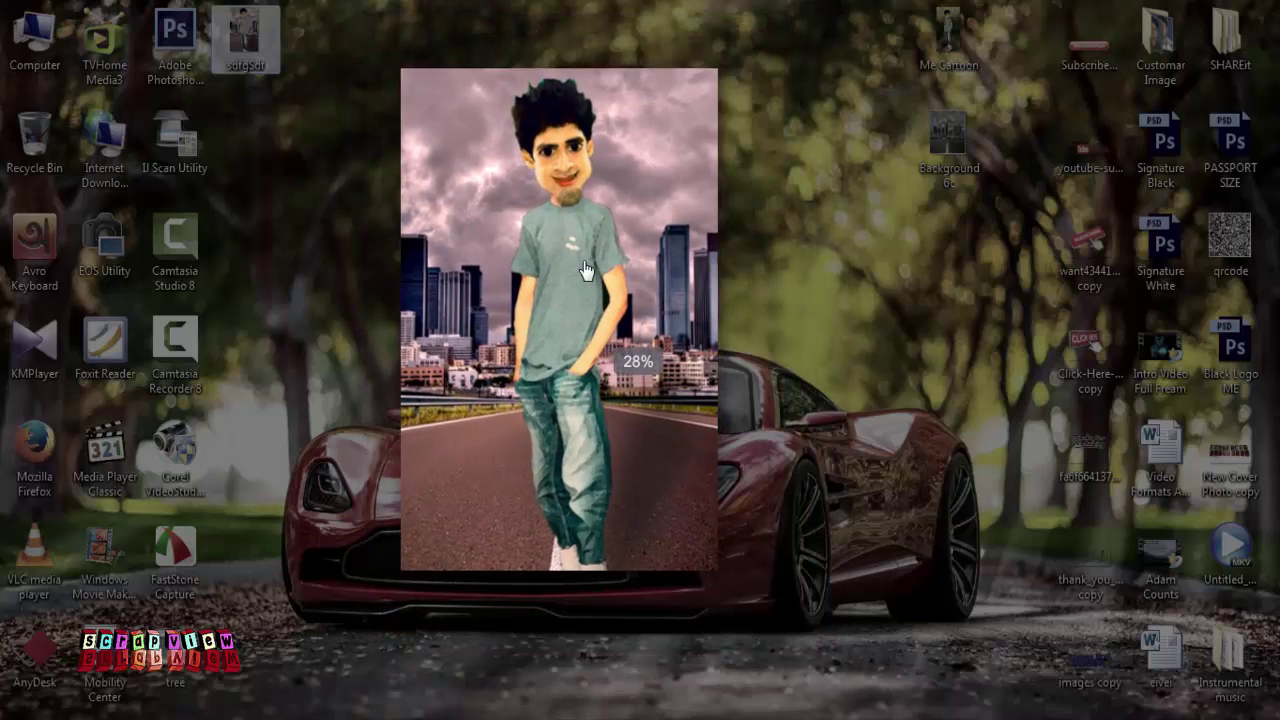